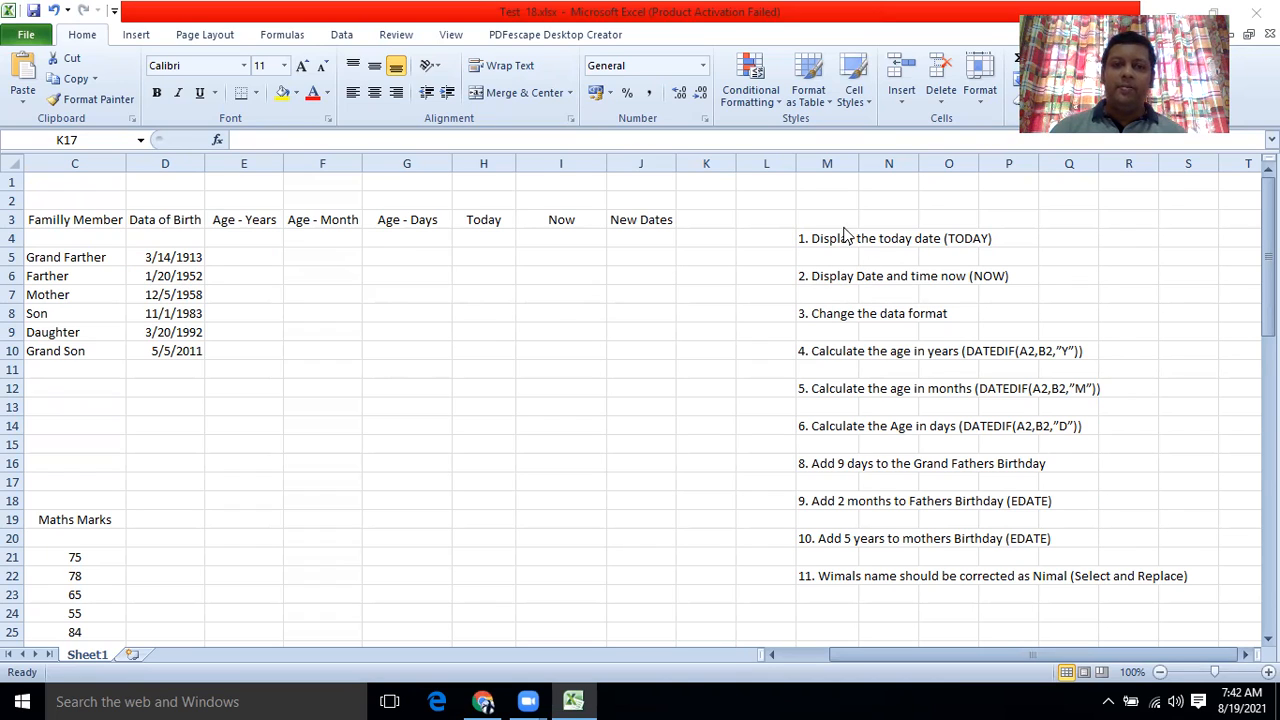
Insert the TODAY function in cell H5 under the Today heading, searching for it by name
{"action": "left_click", "coordinate": [479, 259]}
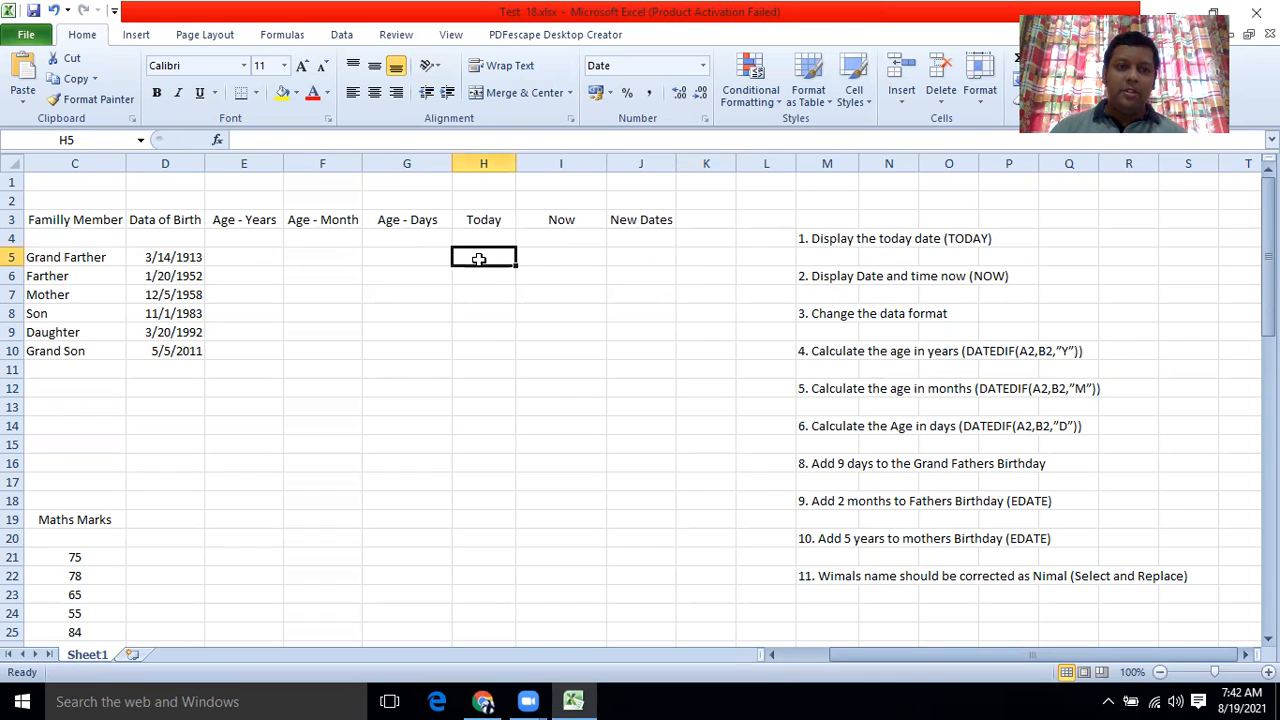
{"action": "left_click", "coordinate": [218, 141]}
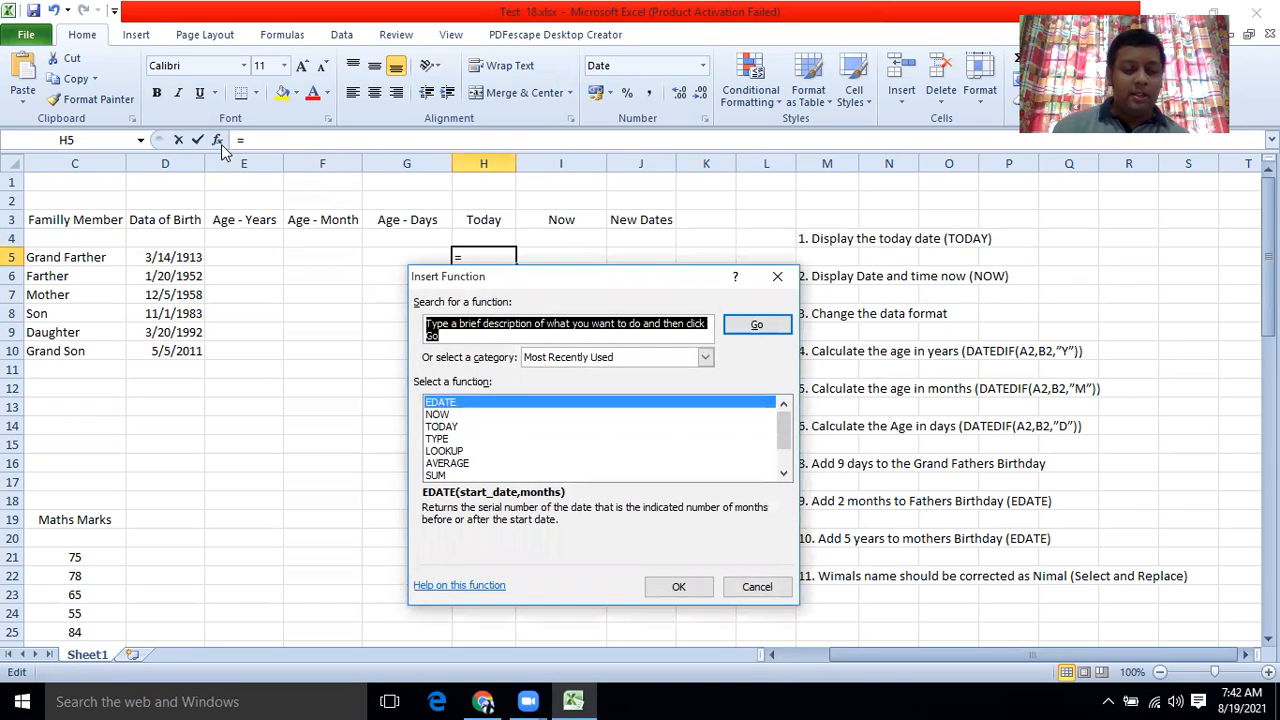
{"action": "type", "text": "TODAY"}
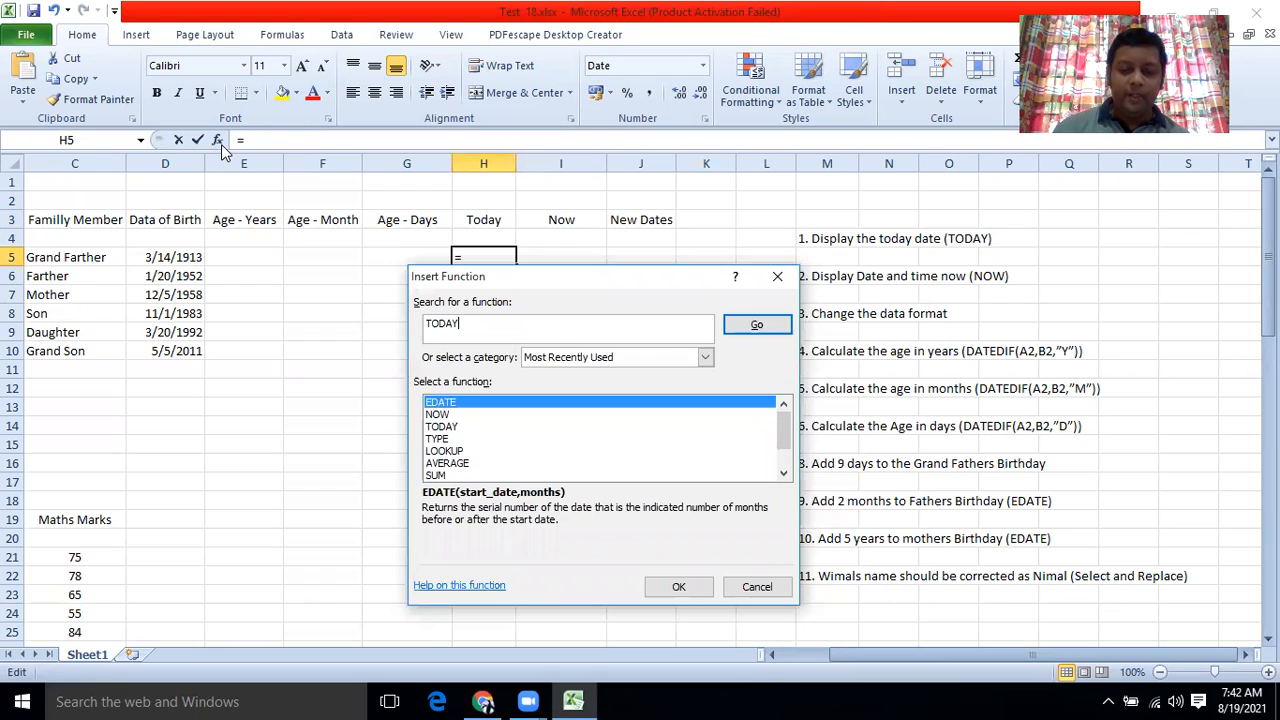
{"action": "key", "text": "Return"}
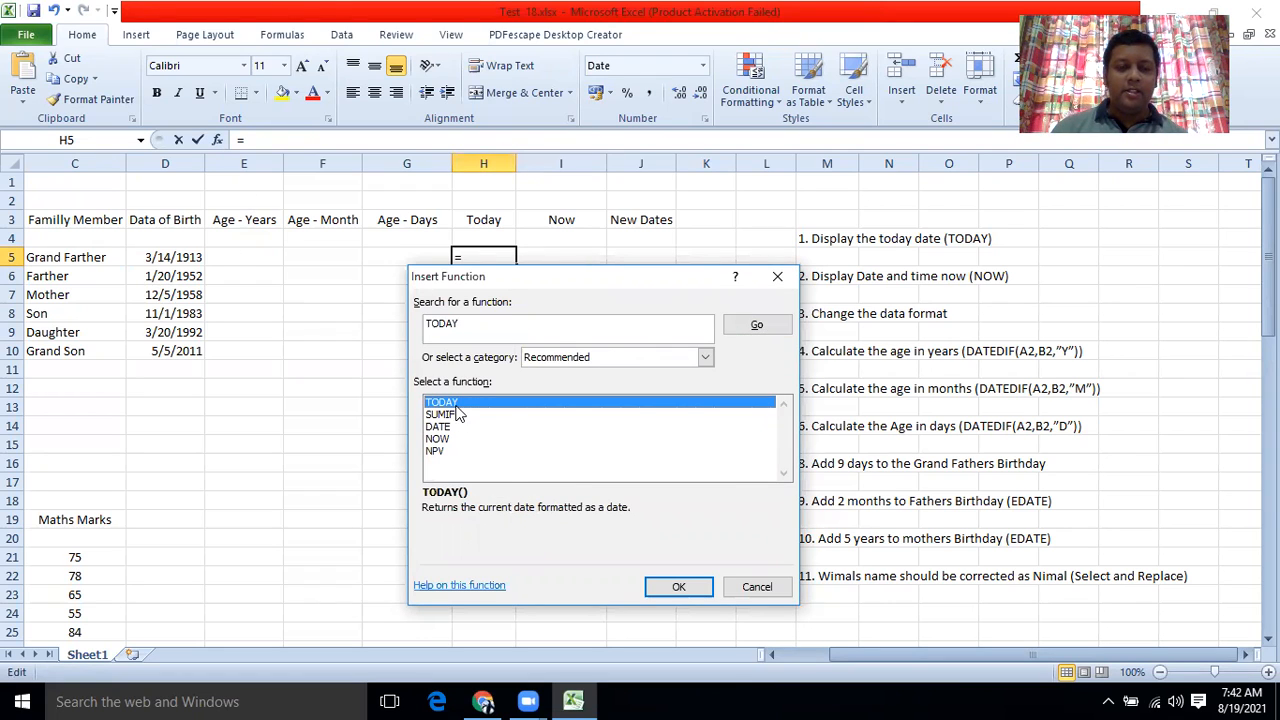
{"action": "left_click", "coordinate": [677, 589]}
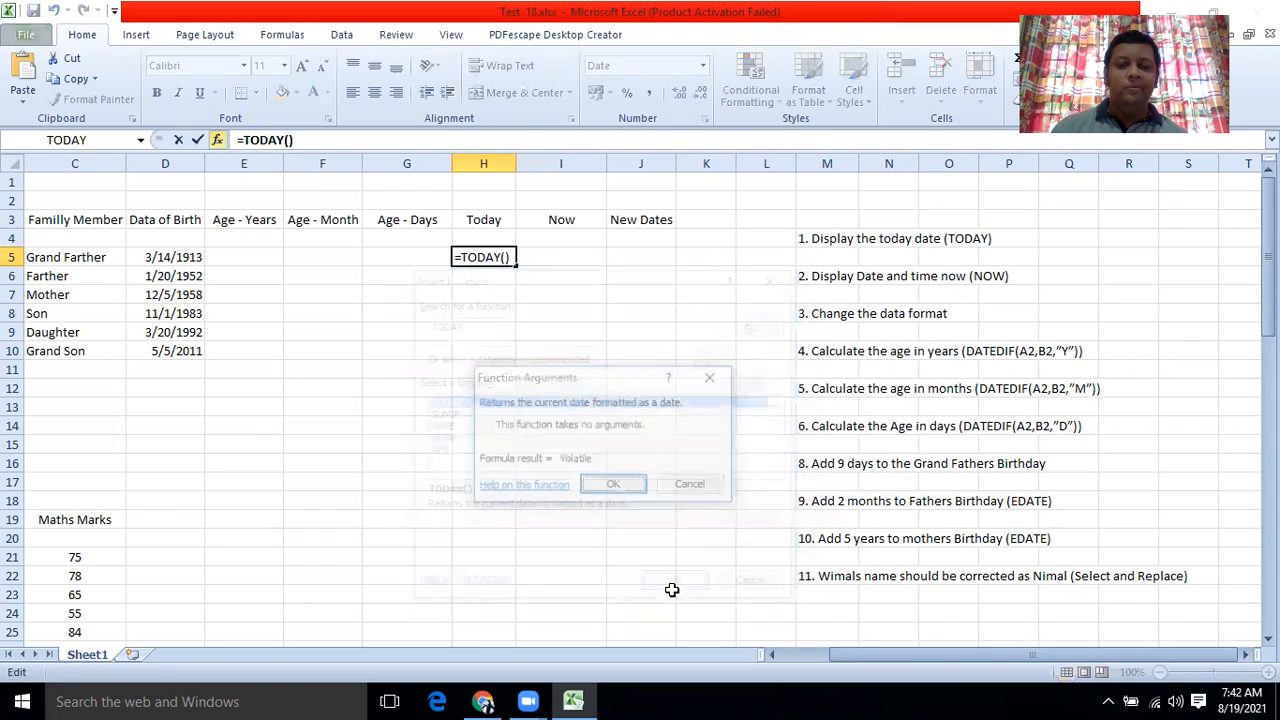
{"action": "left_click", "coordinate": [614, 486]}
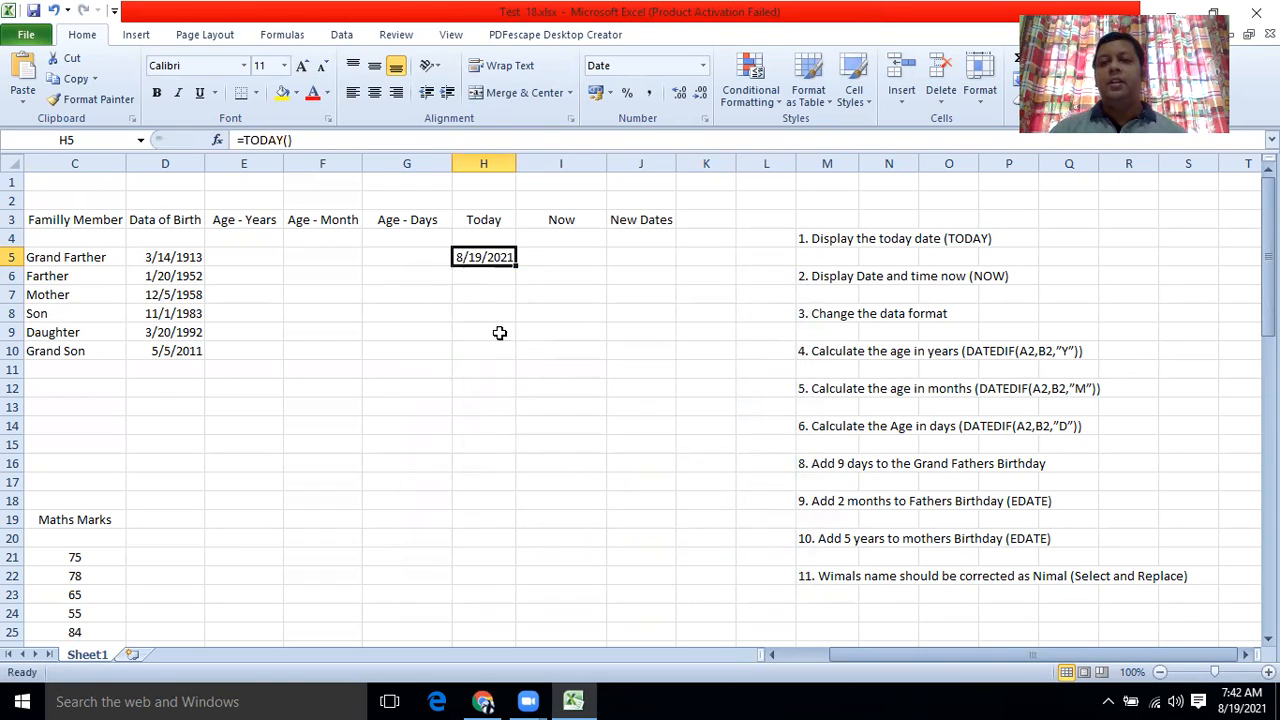
{"action": "left_click", "coordinate": [541, 40]}
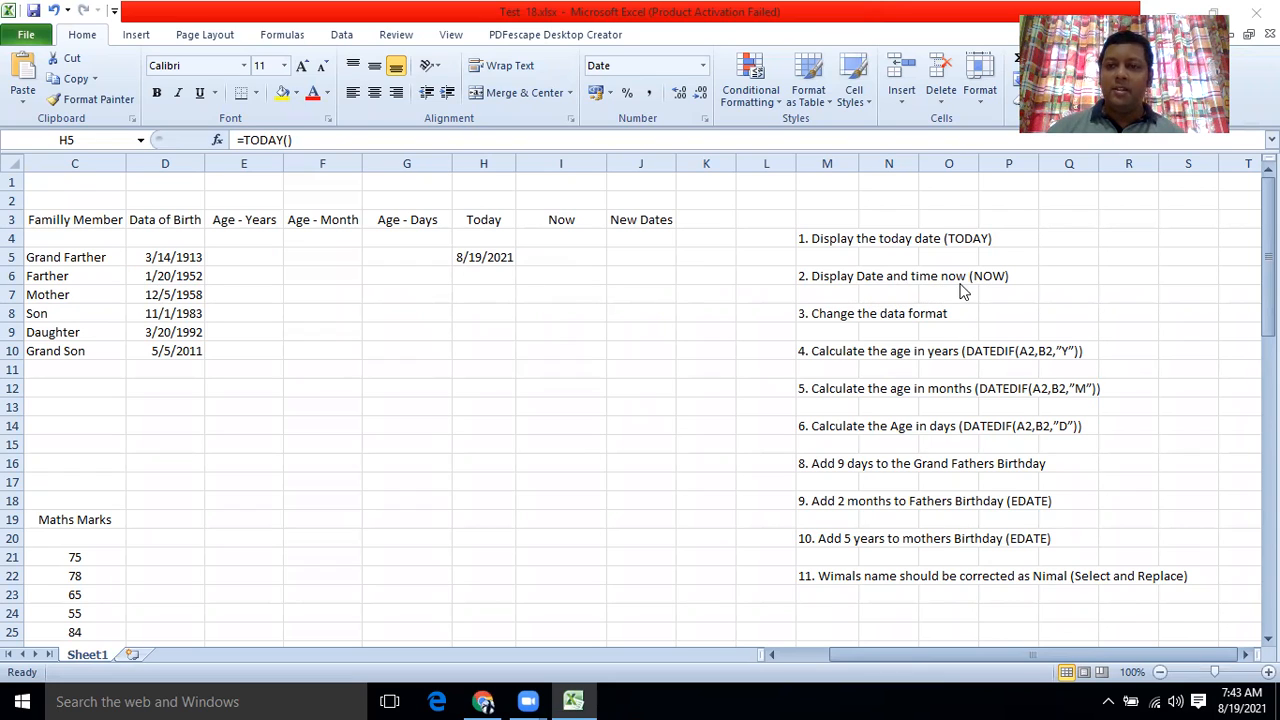
Insert the NOW function in cell I5 under the Now heading, searching for it by name
{"action": "left_click", "coordinate": [563, 256]}
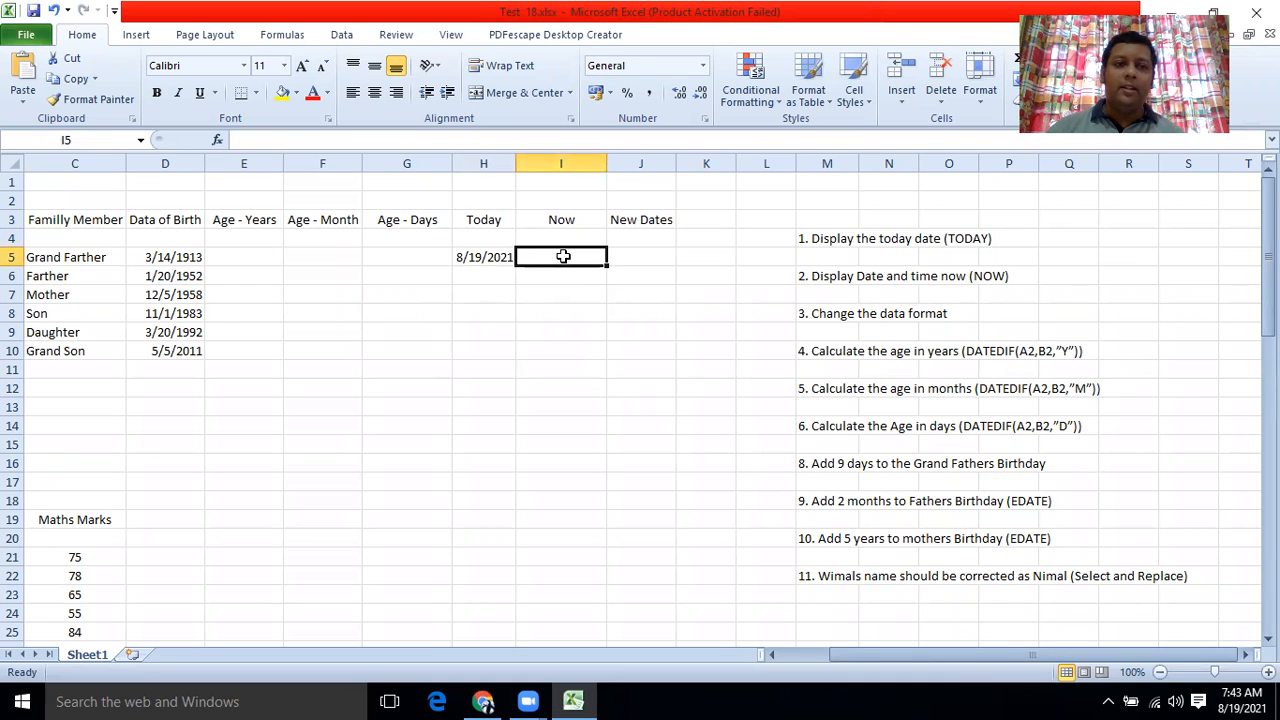
{"action": "left_click", "coordinate": [218, 142]}
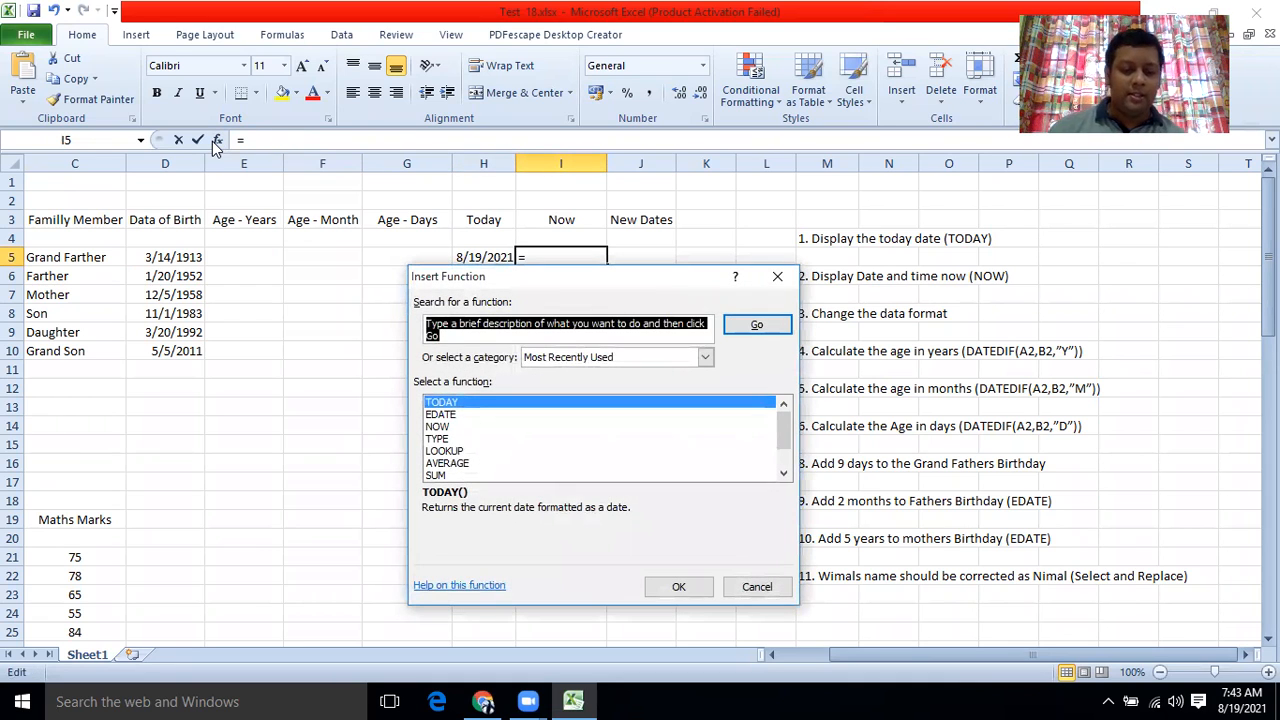
{"action": "type", "text": "NOW"}
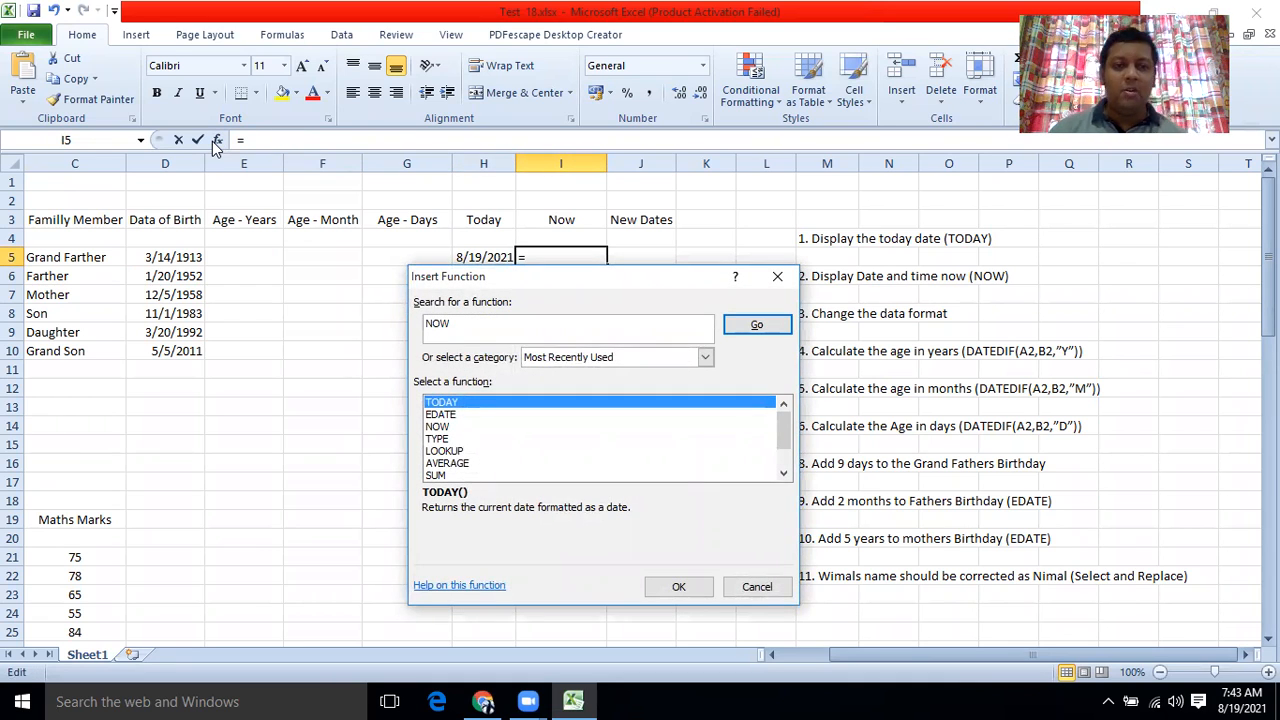
{"action": "key", "text": "Return"}
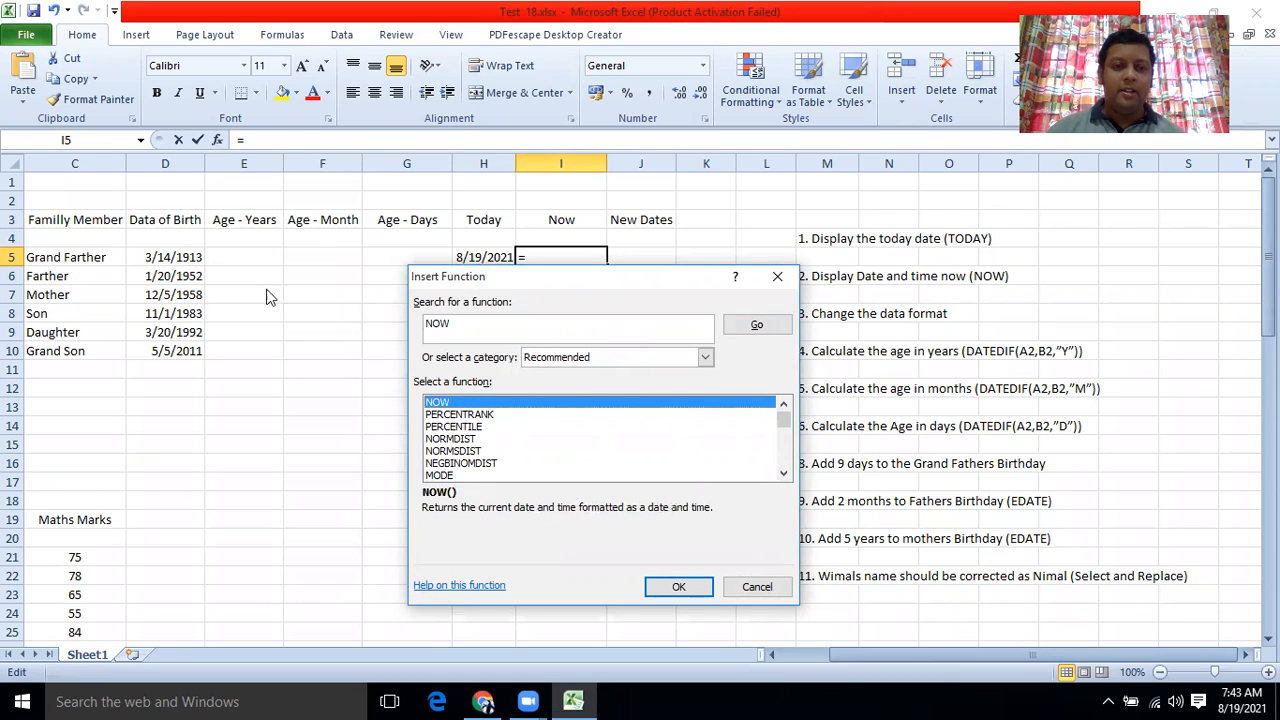
{"action": "left_click", "coordinate": [672, 588]}
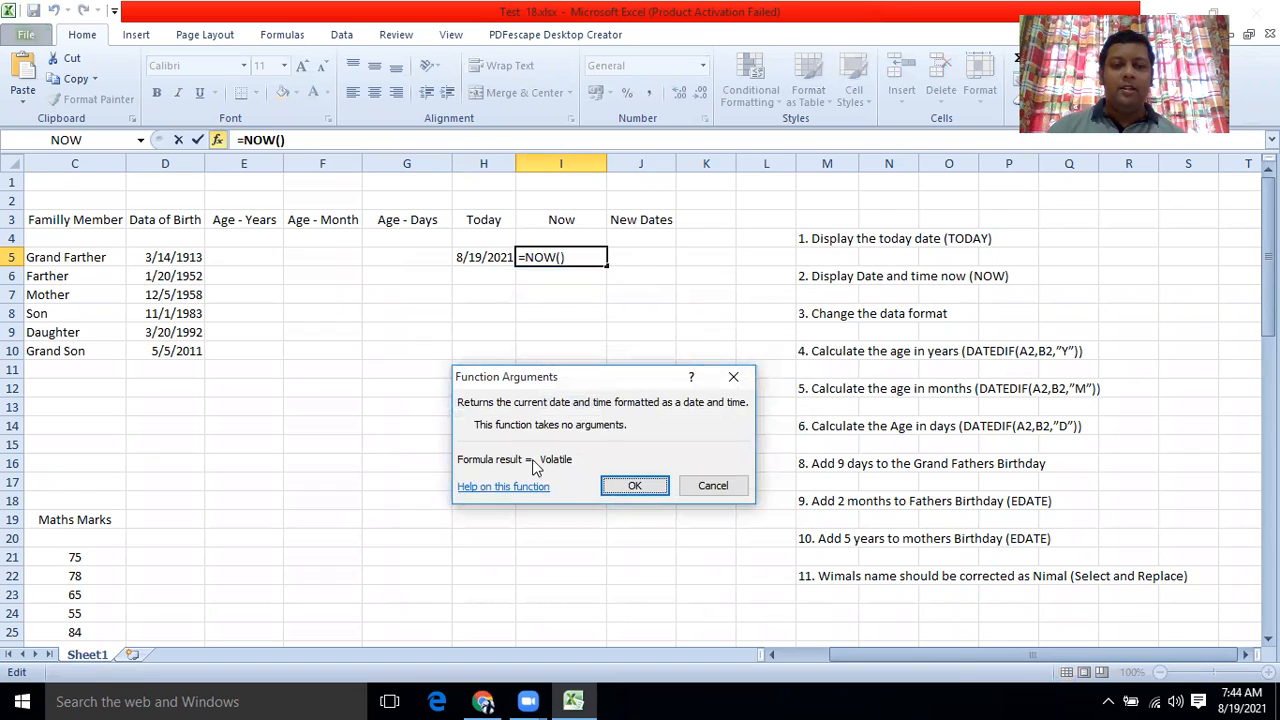
{"action": "left_click", "coordinate": [634, 488]}
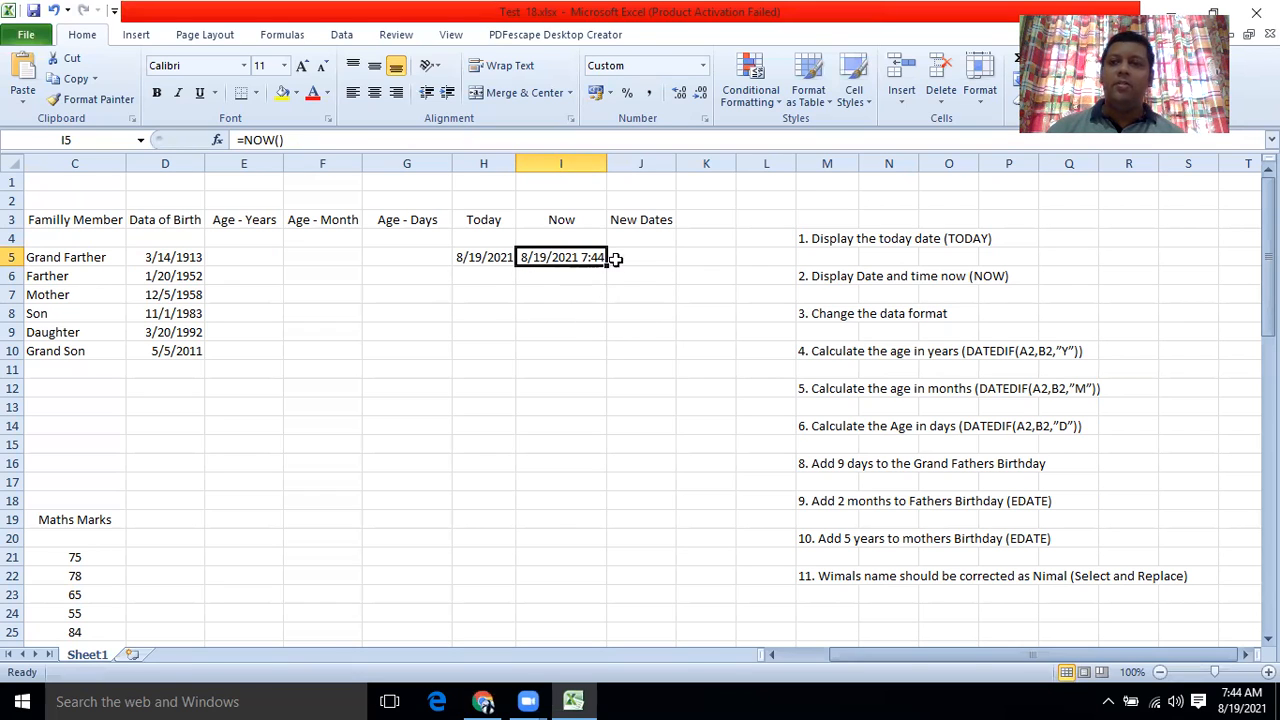
{"action": "left_click", "coordinate": [568, 295]}
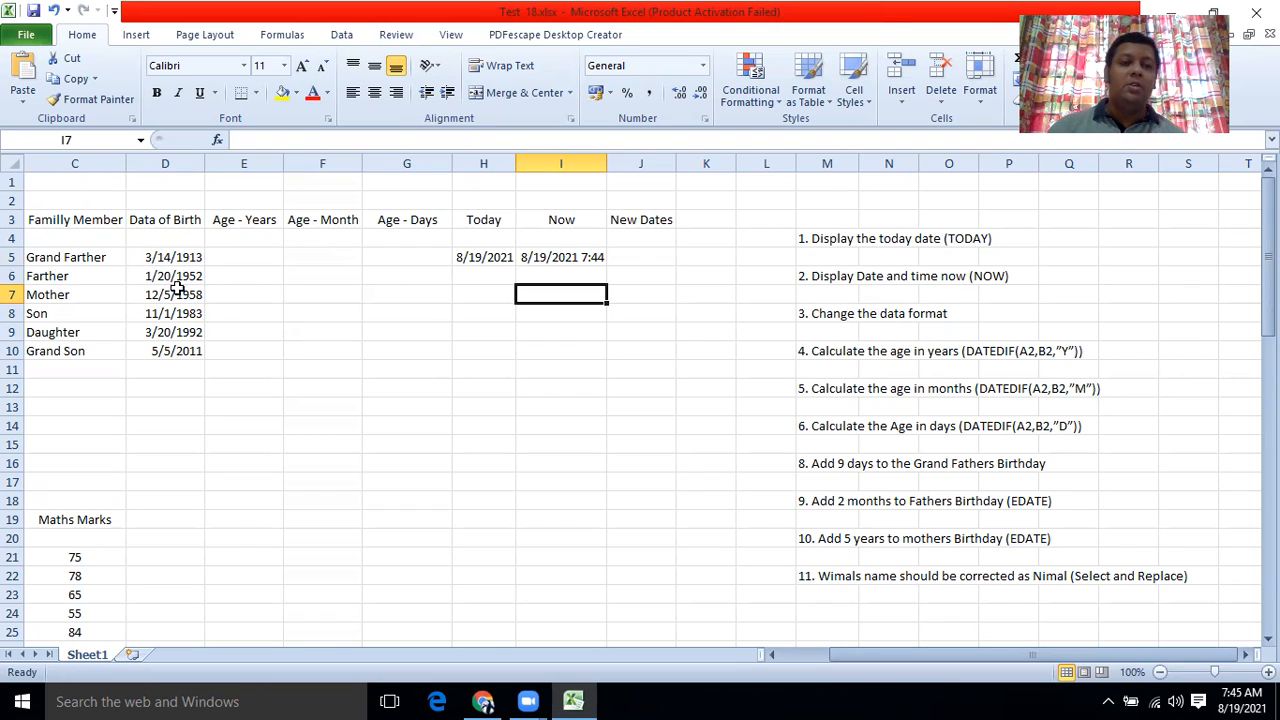
{"action": "left_click", "coordinate": [382, 356]}
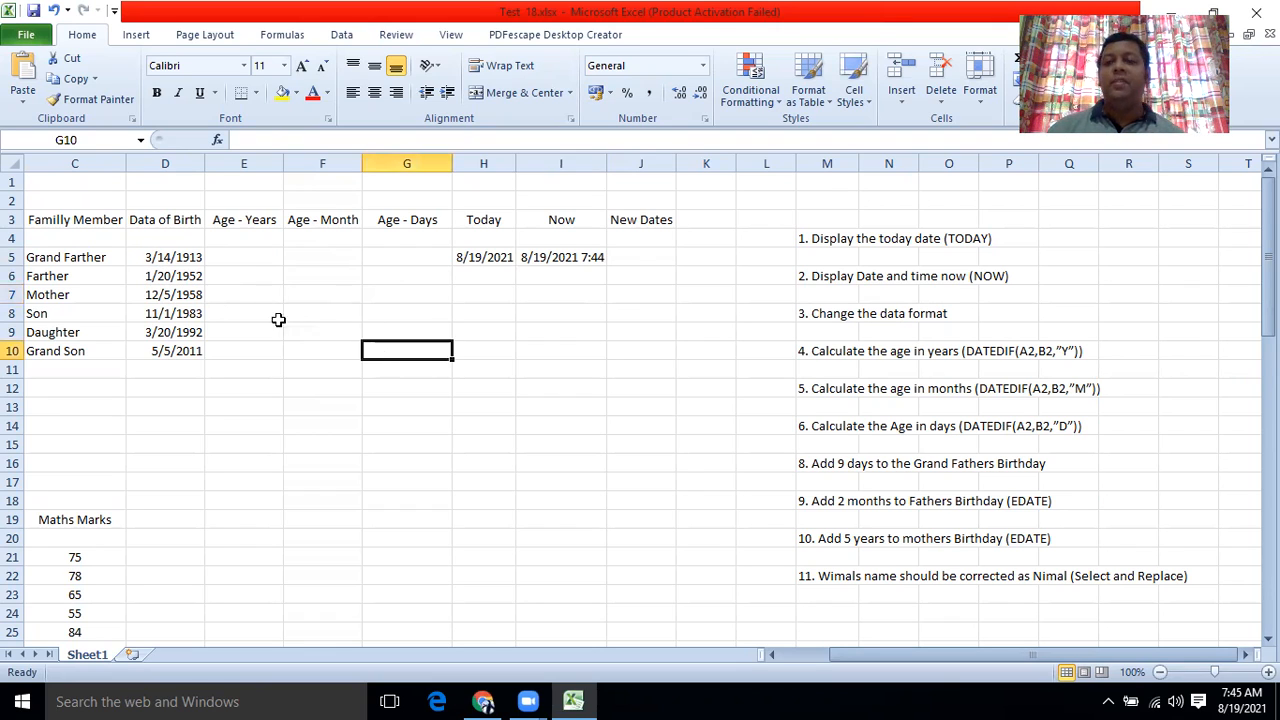
Format the birth dates in D5:D10 with the date type 14-Mar-2001, keeping the English (U.S.) locale
{"action": "left_click_drag", "start_coordinate": [186, 258], "coordinate": [188, 350]}
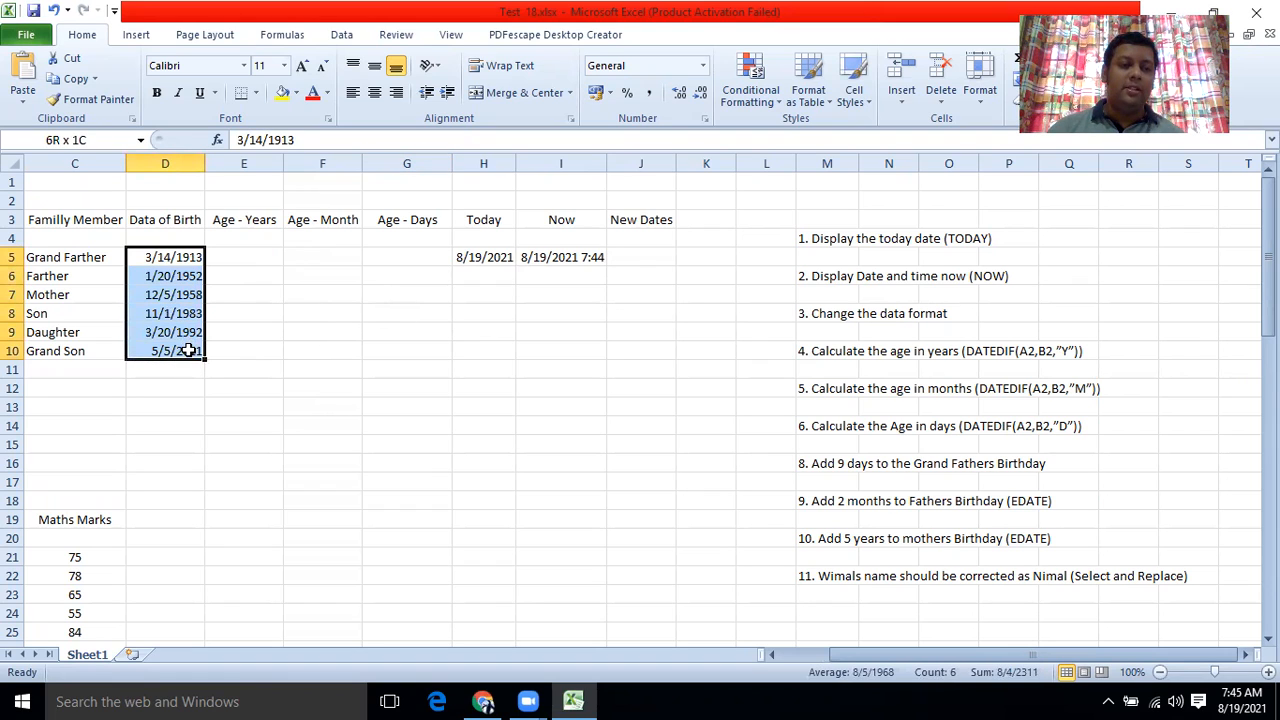
{"action": "right_click", "coordinate": [152, 280]}
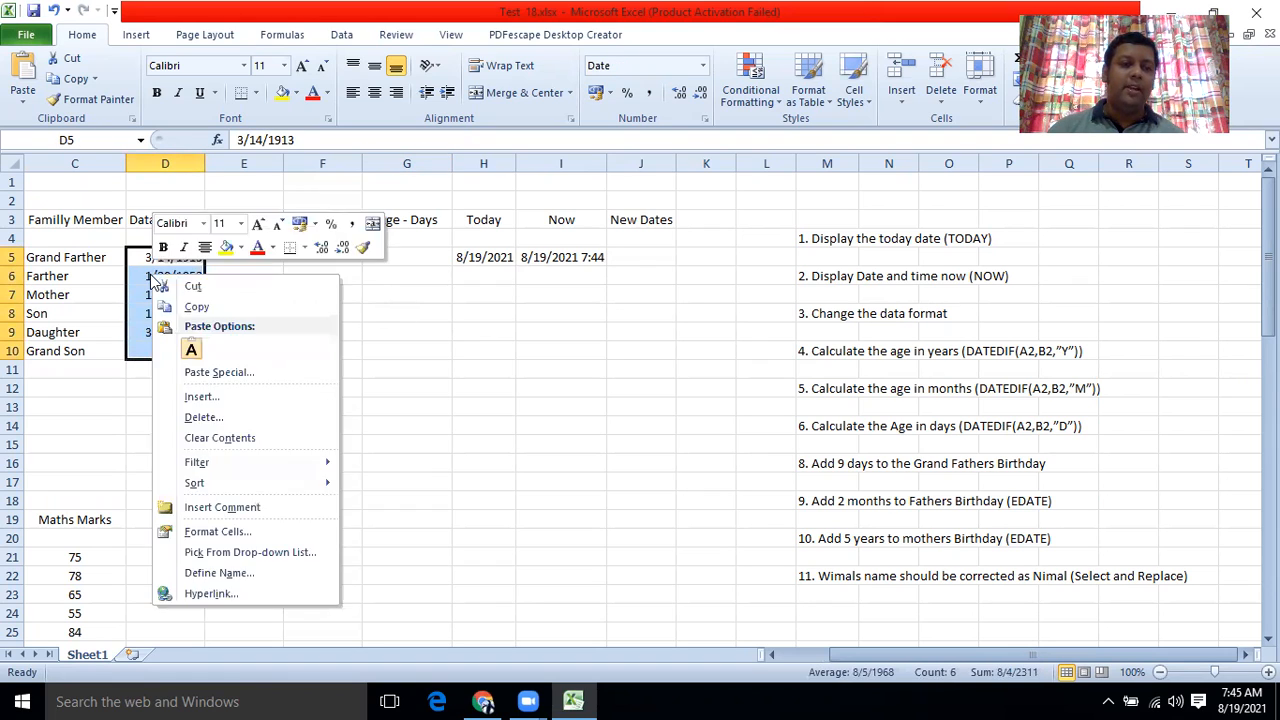
{"action": "left_click", "coordinate": [213, 531]}
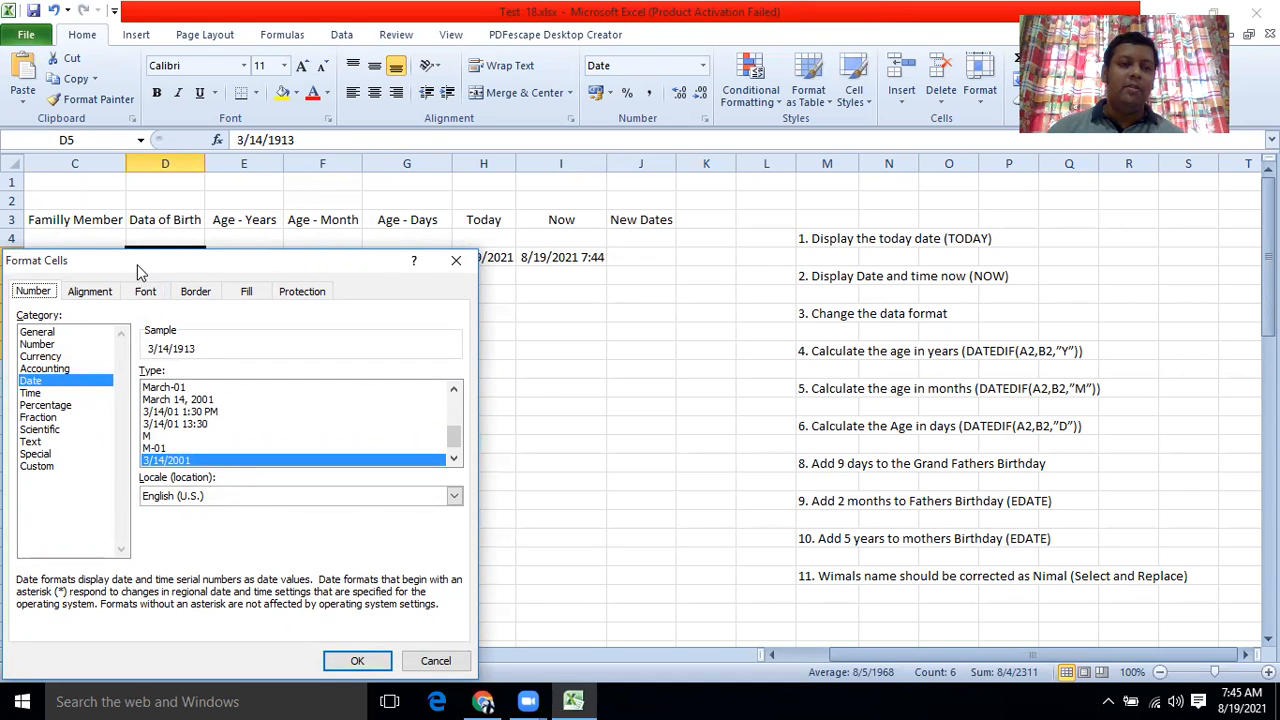
{"action": "left_click_drag", "start_coordinate": [147, 265], "coordinate": [737, 245]}
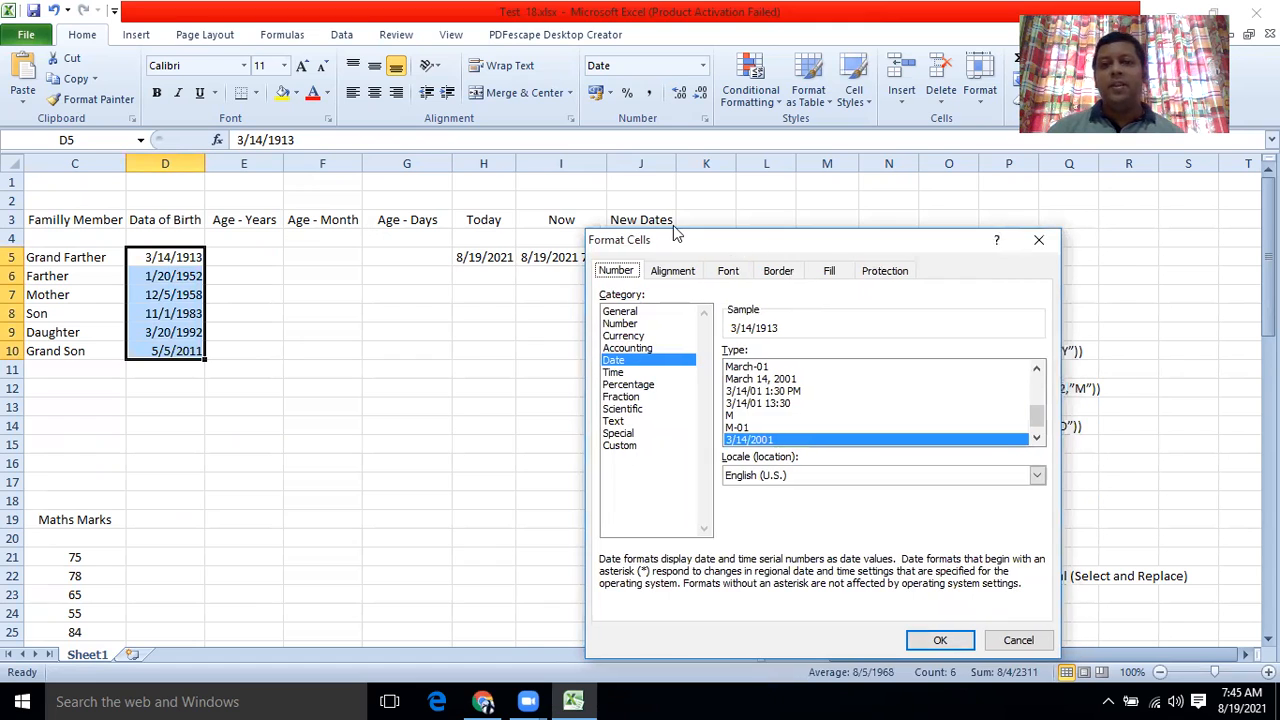
{"action": "left_click_drag", "start_coordinate": [737, 247], "coordinate": [592, 206]}
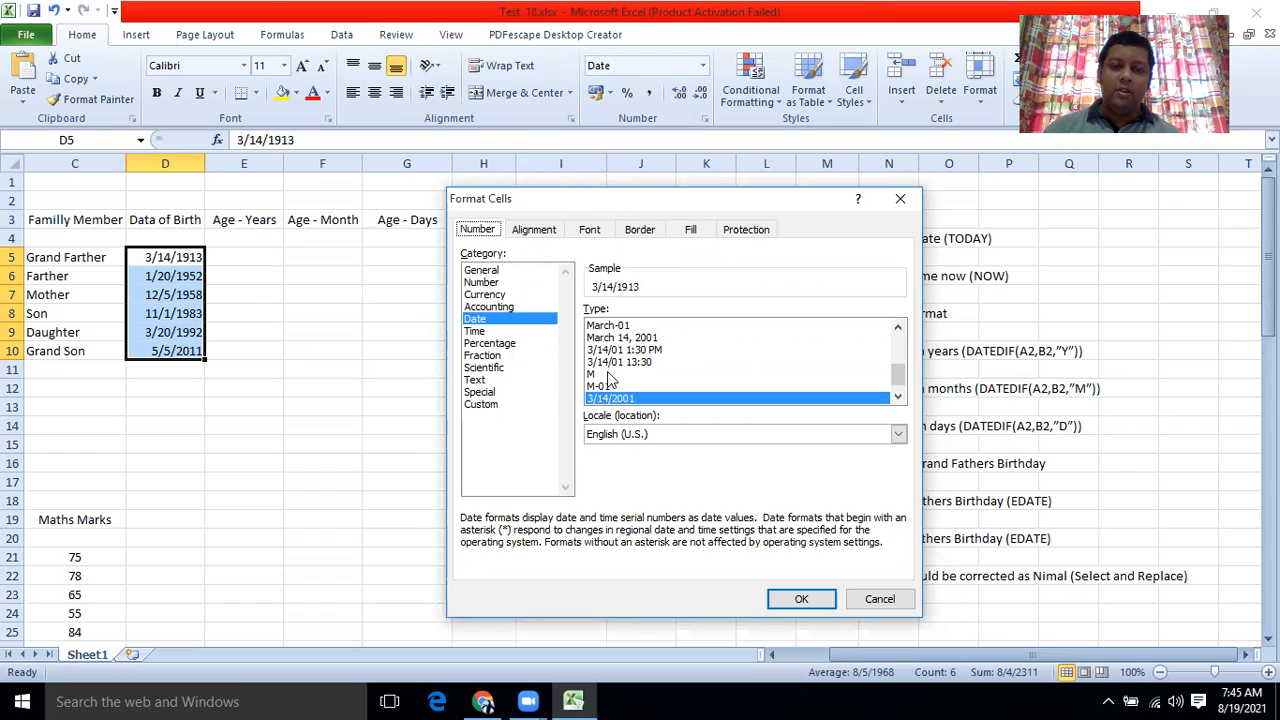
{"action": "scroll", "coordinate": [607, 371], "scroll_direction": "up", "scroll_amount": 1}
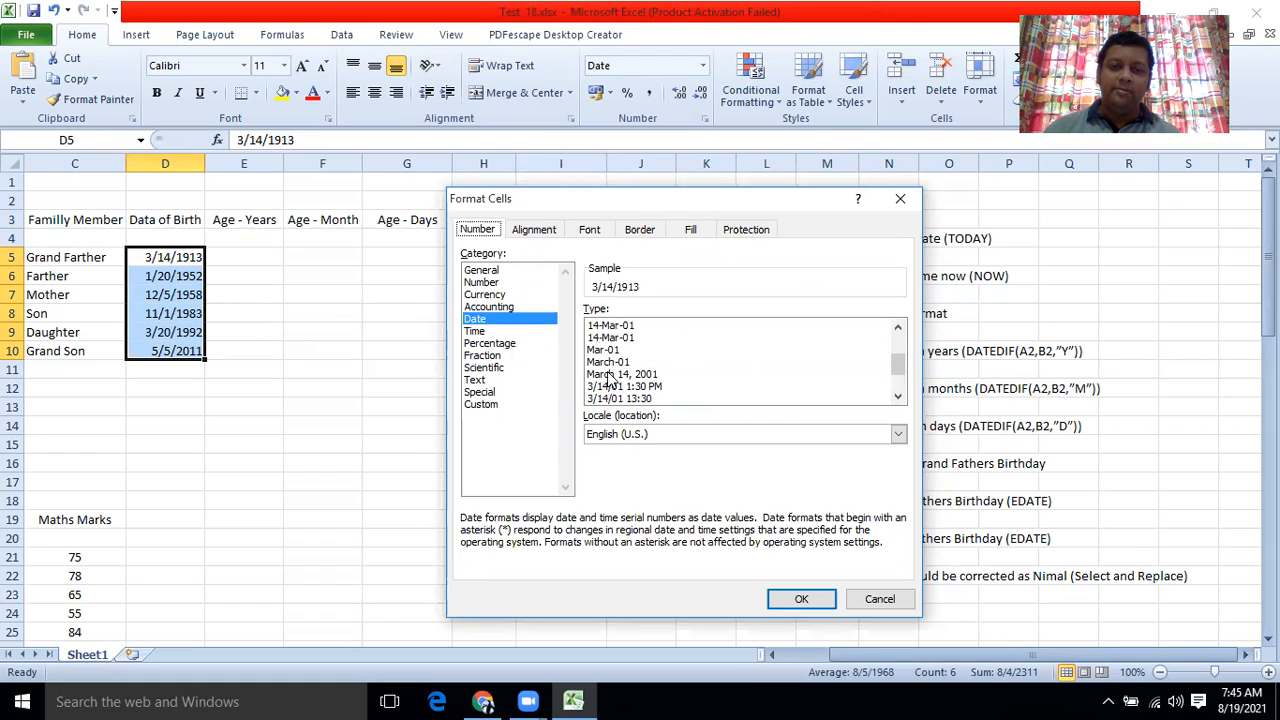
{"action": "scroll", "coordinate": [610, 380], "scroll_direction": "up", "scroll_amount": 1}
{"action": "scroll", "coordinate": [610, 380], "scroll_direction": "up", "scroll_amount": 1}
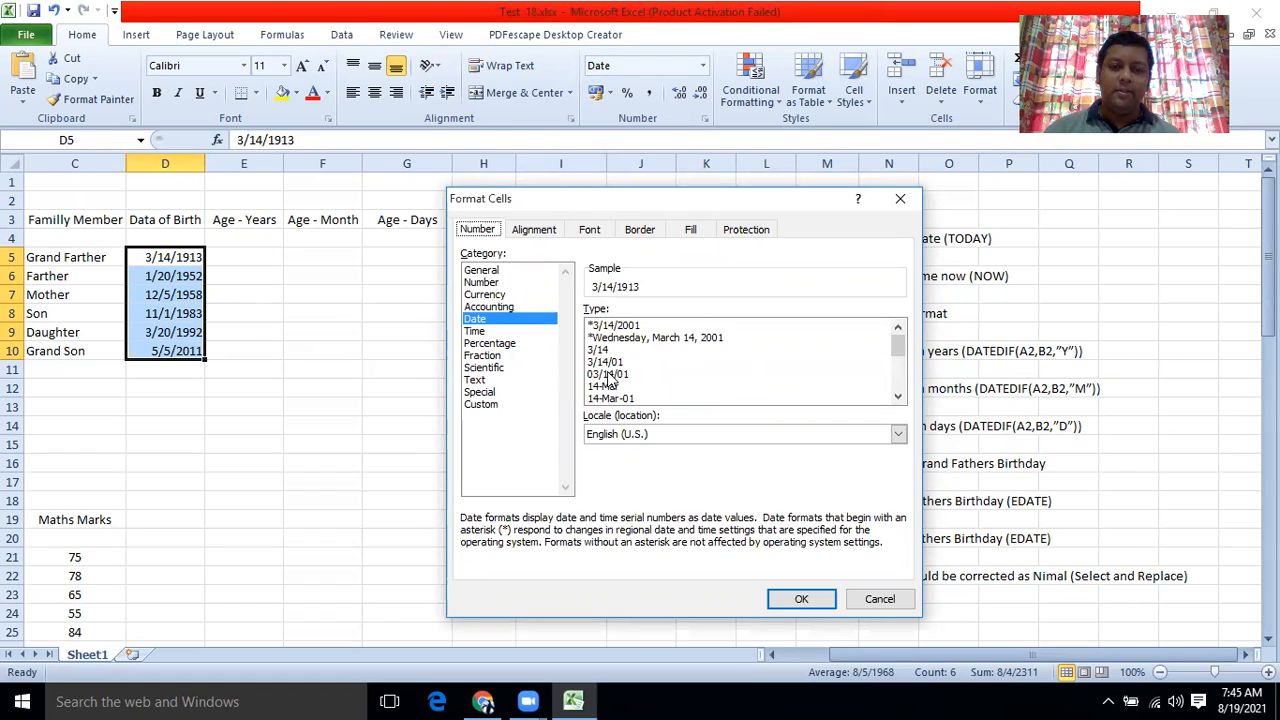
{"action": "scroll", "coordinate": [610, 380], "scroll_direction": "down", "scroll_amount": 1}
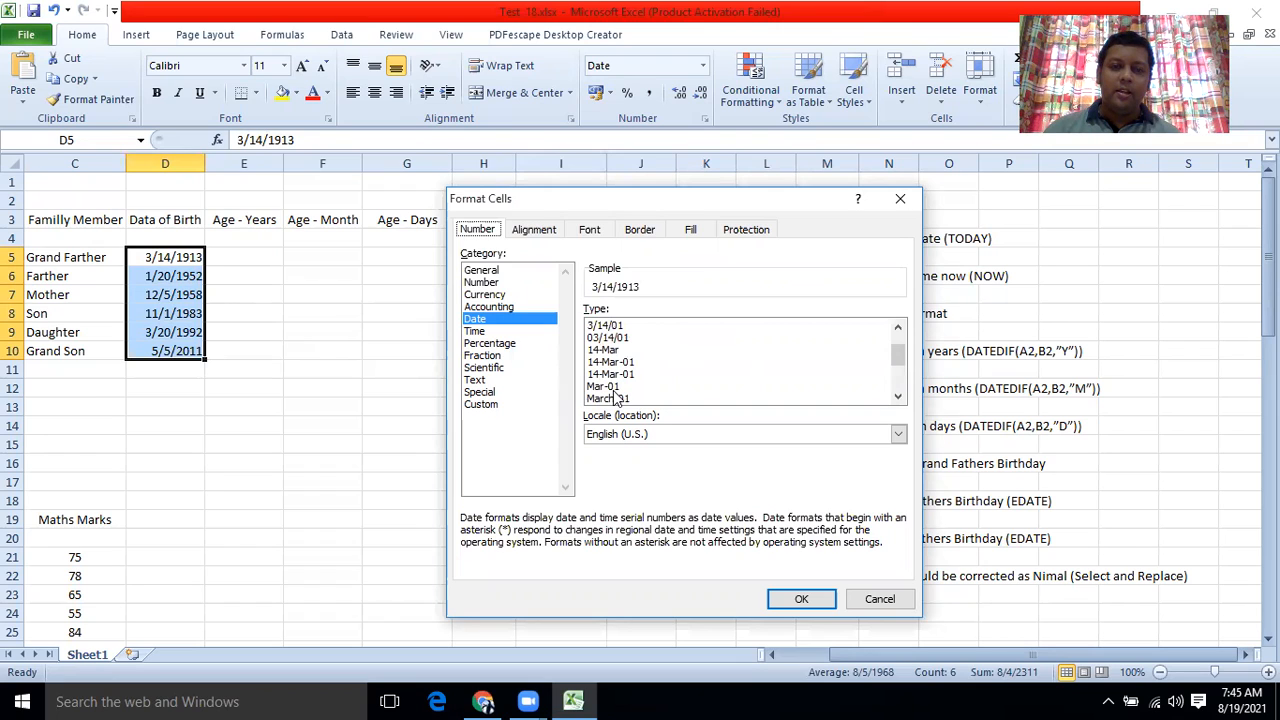
{"action": "scroll", "coordinate": [615, 397], "scroll_direction": "down", "scroll_amount": 2}
{"action": "left_click", "coordinate": [615, 398]}
{"action": "scroll", "coordinate": [615, 397], "scroll_direction": "down", "scroll_amount": 1}
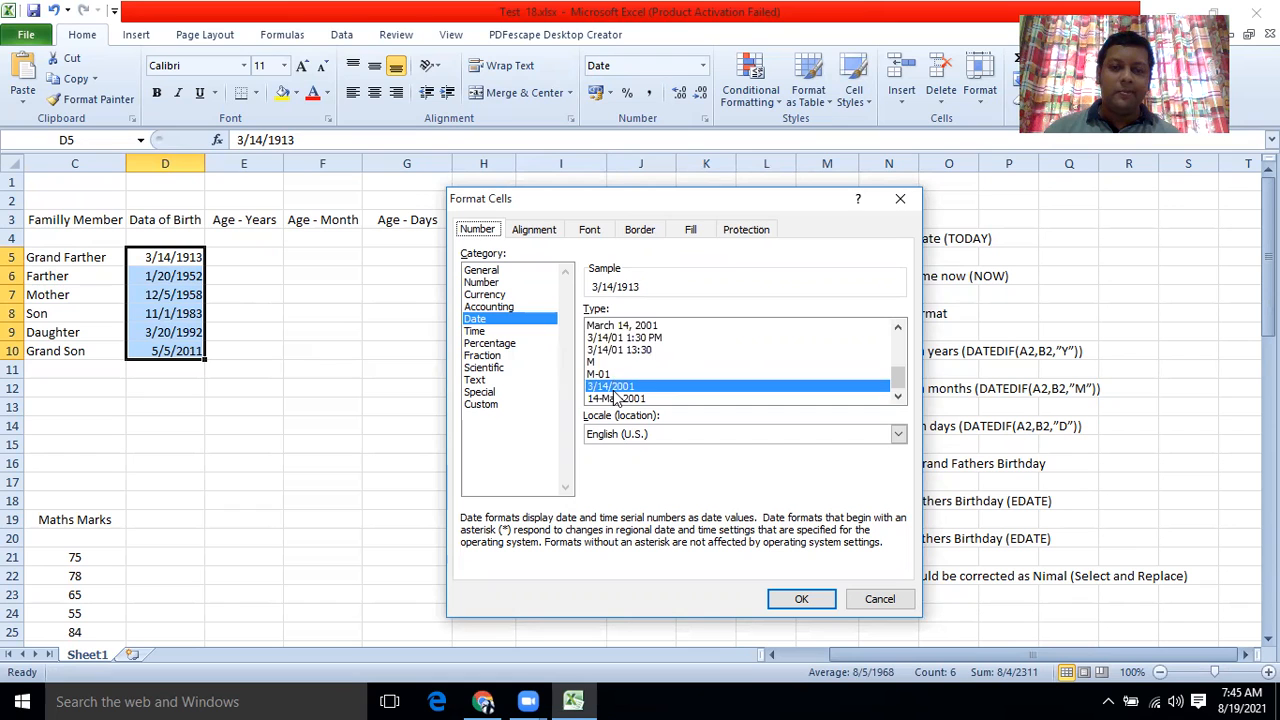
{"action": "left_click", "coordinate": [617, 397]}
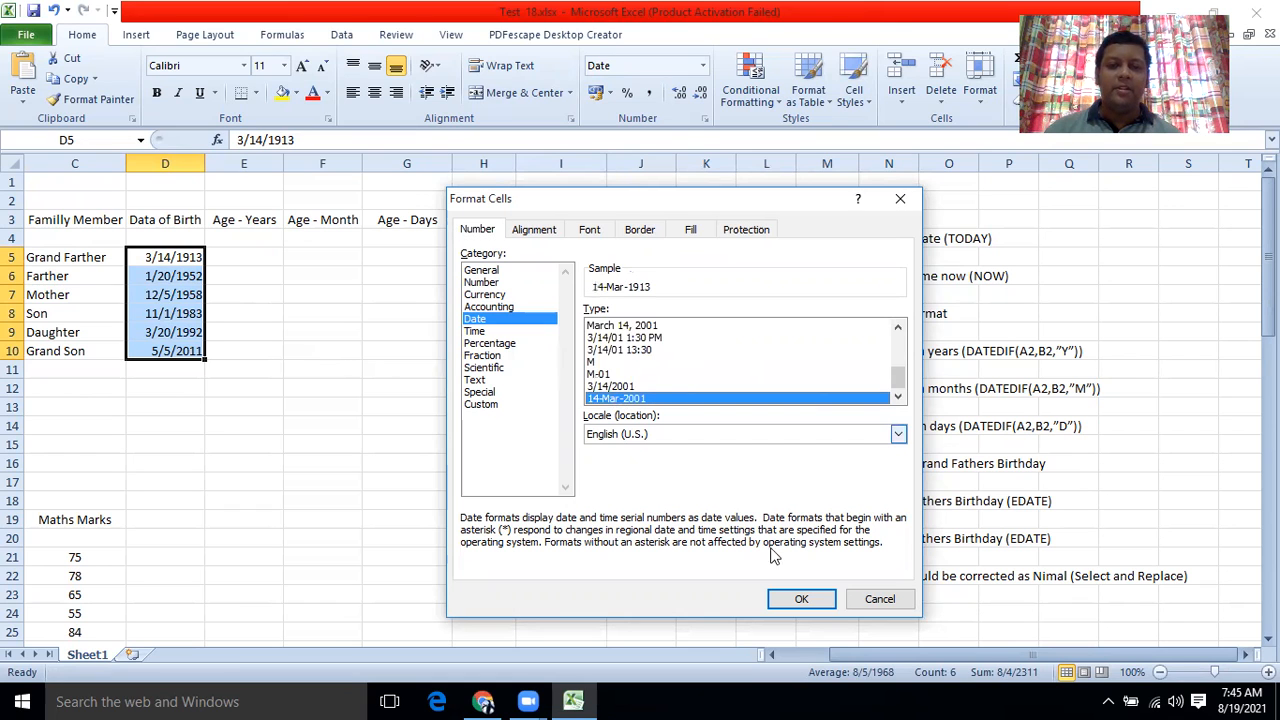
{"action": "left_click", "coordinate": [803, 600]}
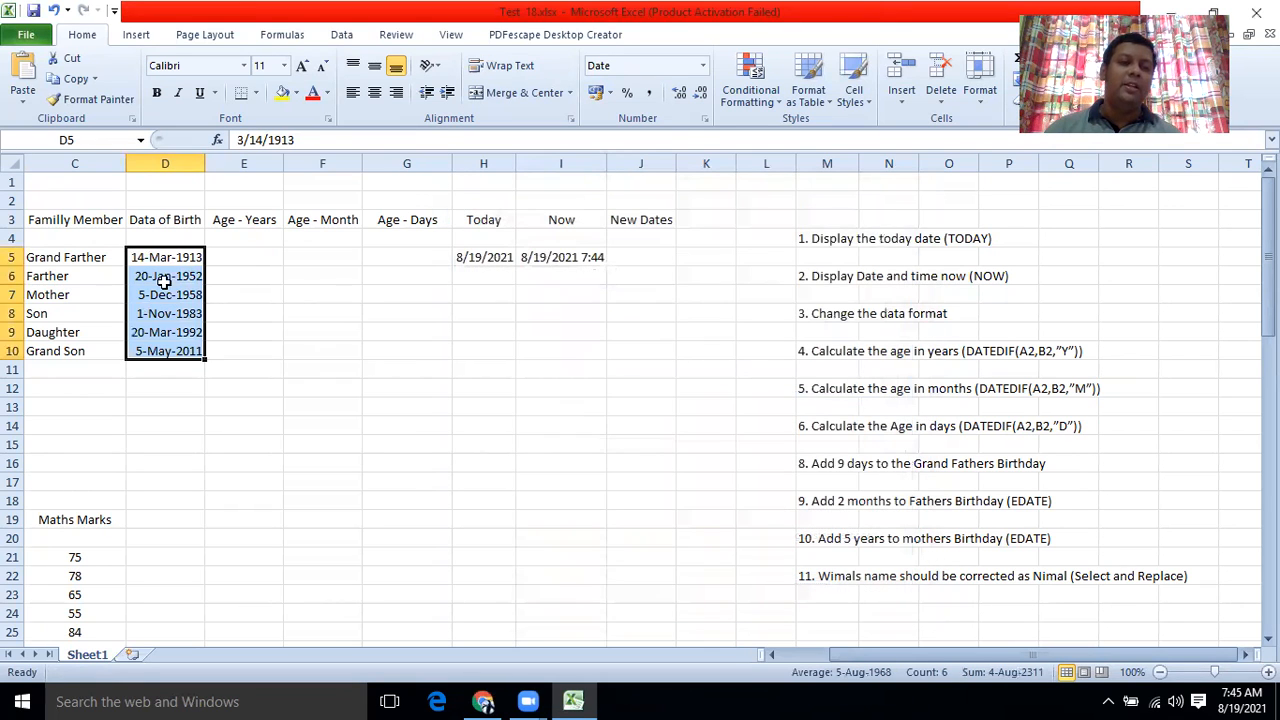
{"action": "left_click", "coordinate": [300, 381]}
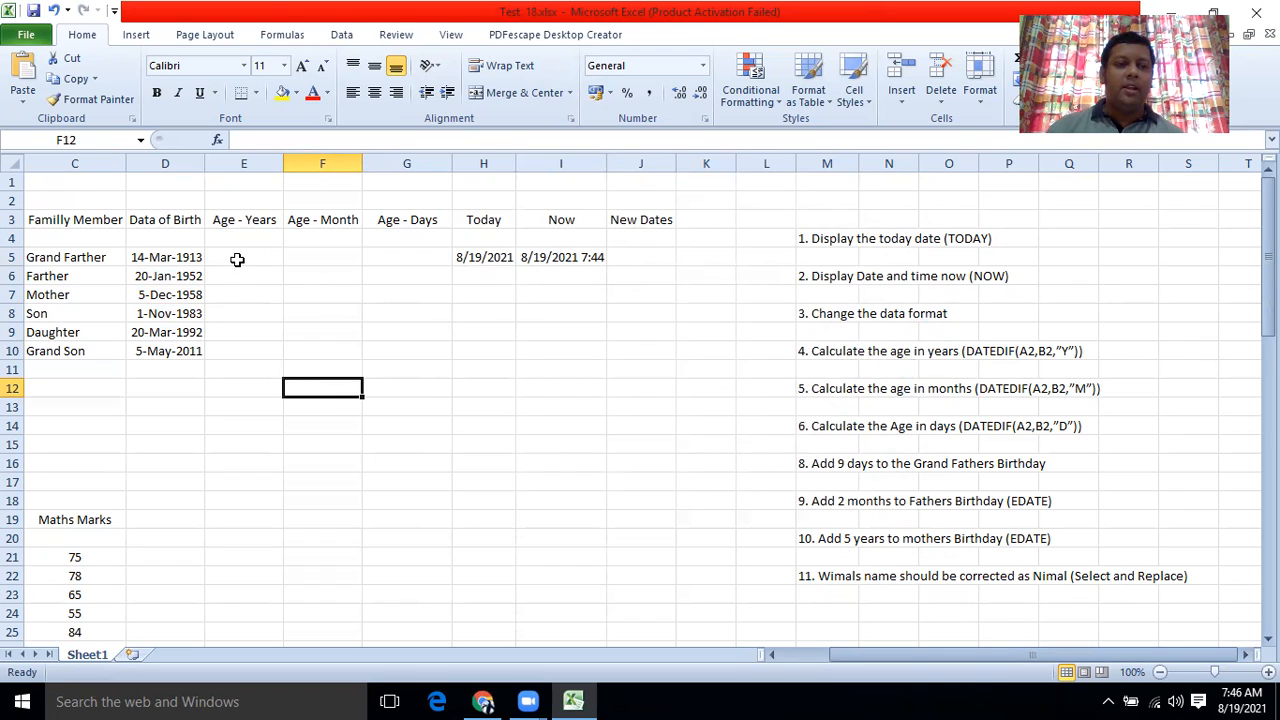
{"action": "left_click_drag", "start_coordinate": [237, 259], "coordinate": [237, 357]}
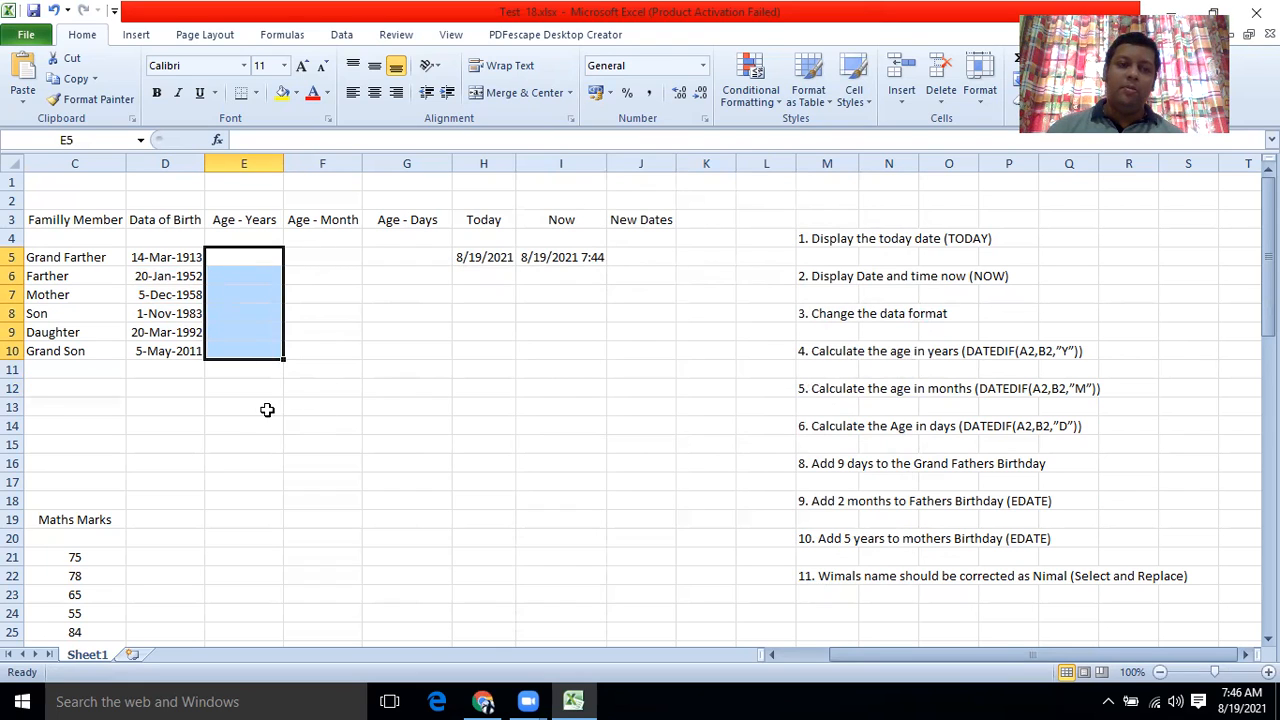
{"action": "left_click", "coordinate": [268, 402]}
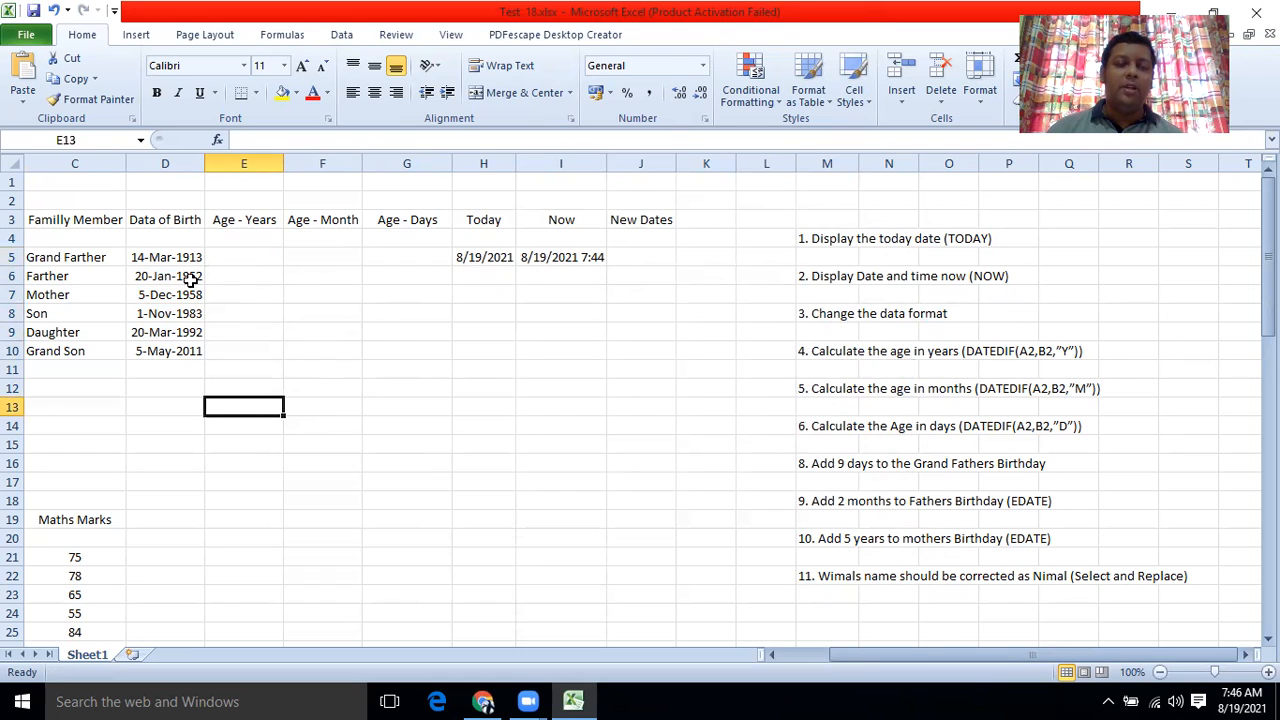
{"action": "left_click_drag", "start_coordinate": [249, 263], "coordinate": [252, 346]}
{"action": "left_click", "coordinate": [244, 444]}
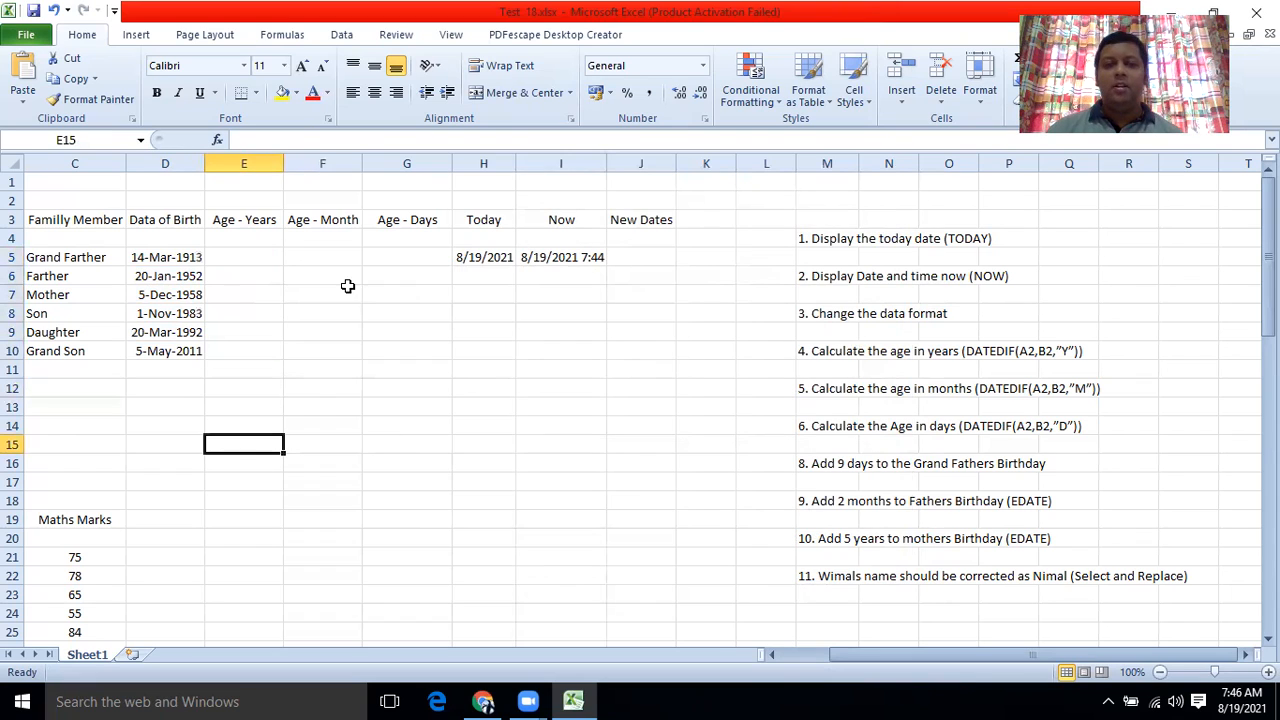
Enter =DATEDIF(D5,H5,"Y") in cell E5 to calculate the grandfather's age in years
{"action": "left_click", "coordinate": [231, 255]}
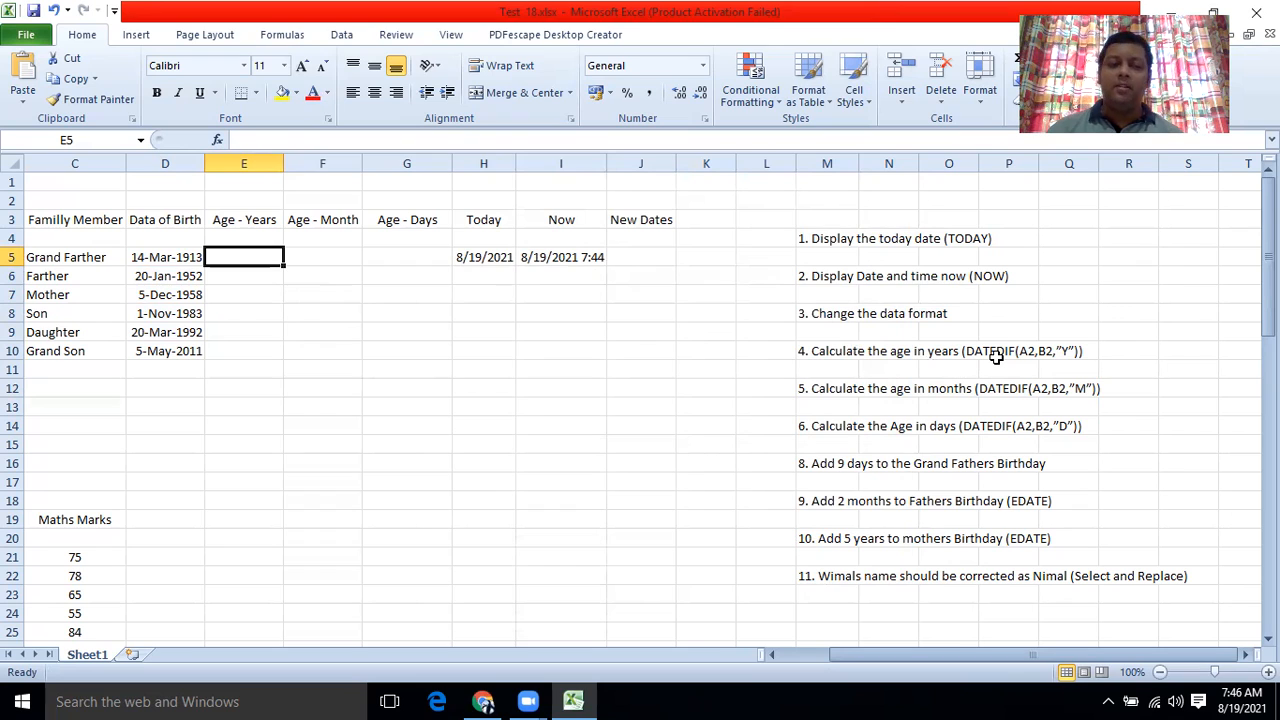
{"action": "type", "text": "="}
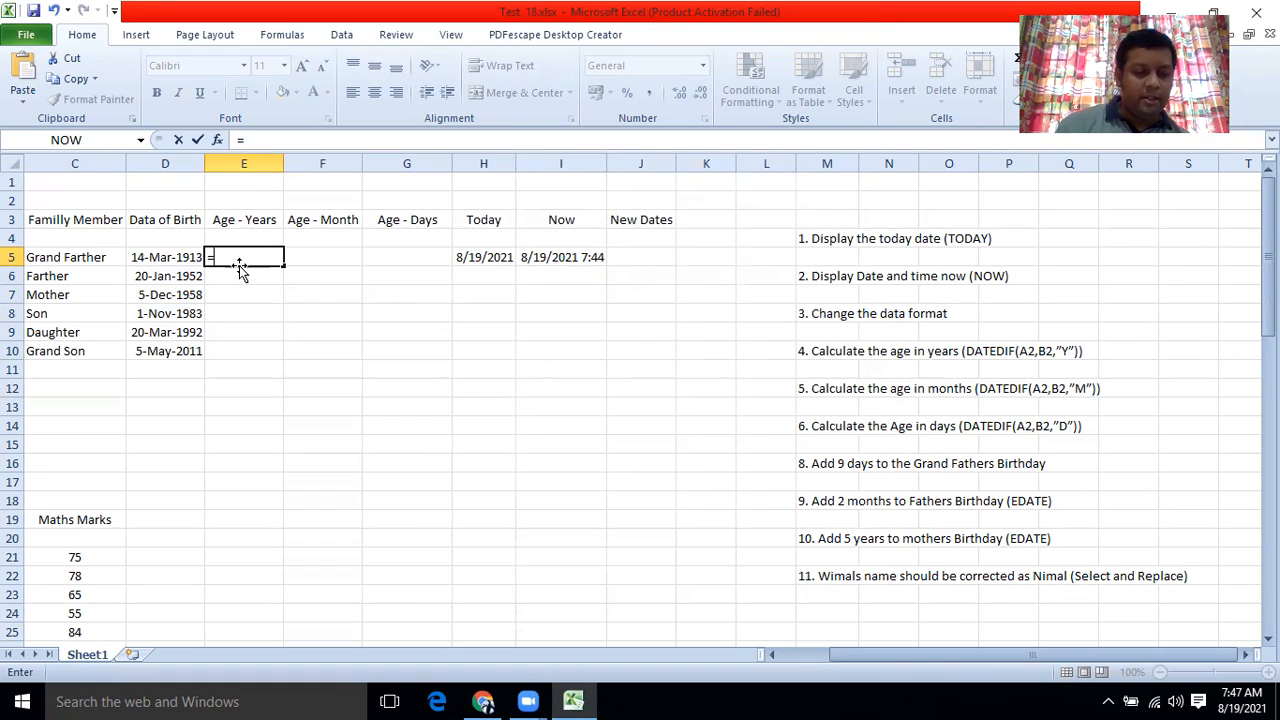
{"action": "type", "text": "DATE"}
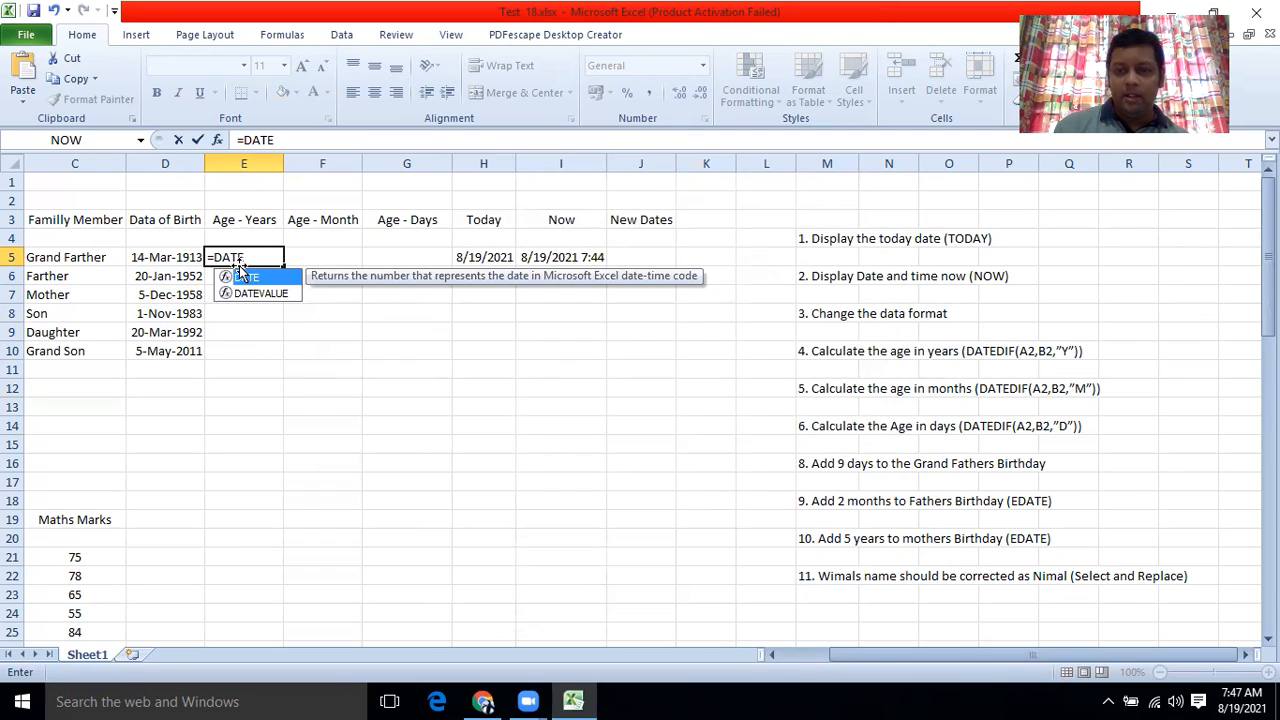
{"action": "type", "text": "DIF"}
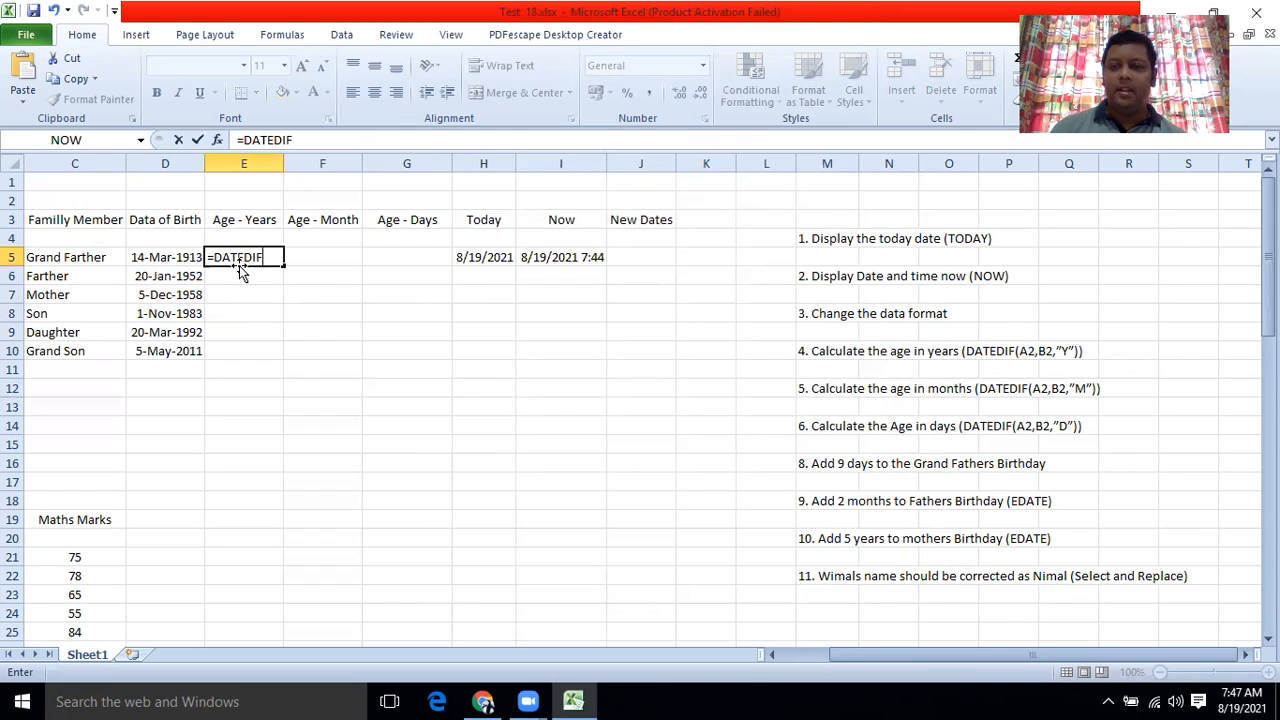
{"action": "type", "text": "("}
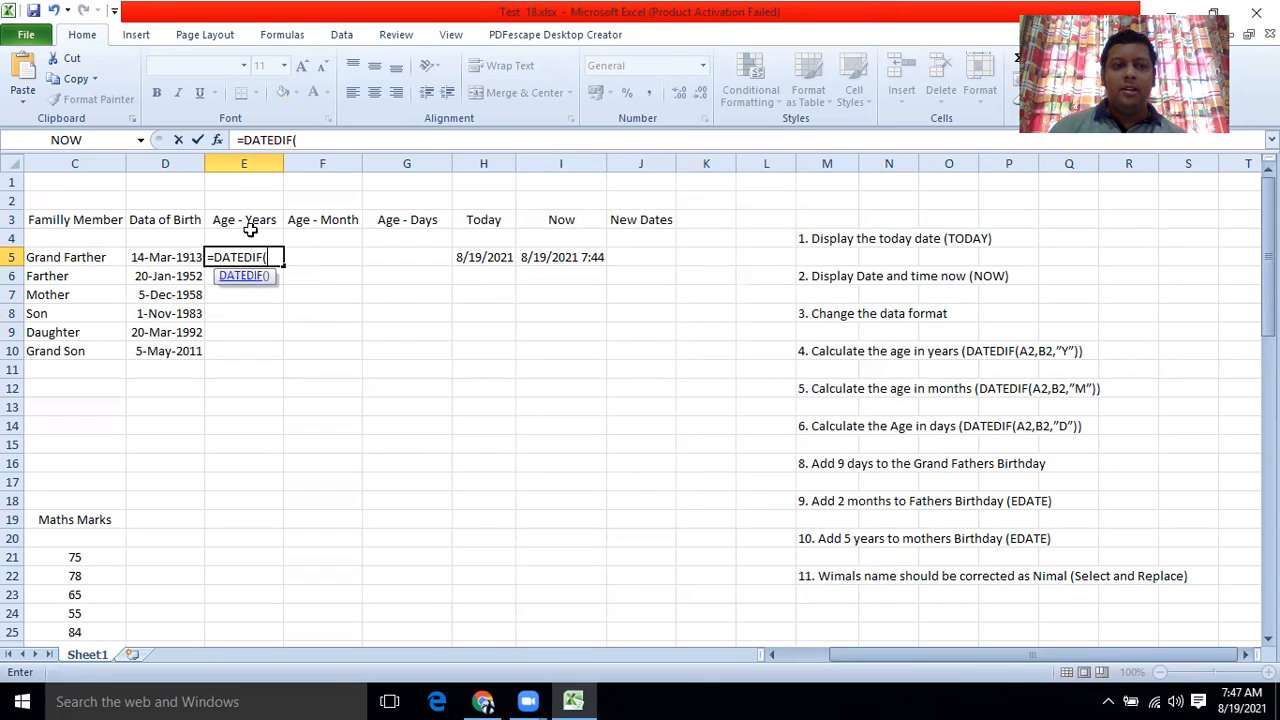
{"action": "left_click", "coordinate": [153, 257]}
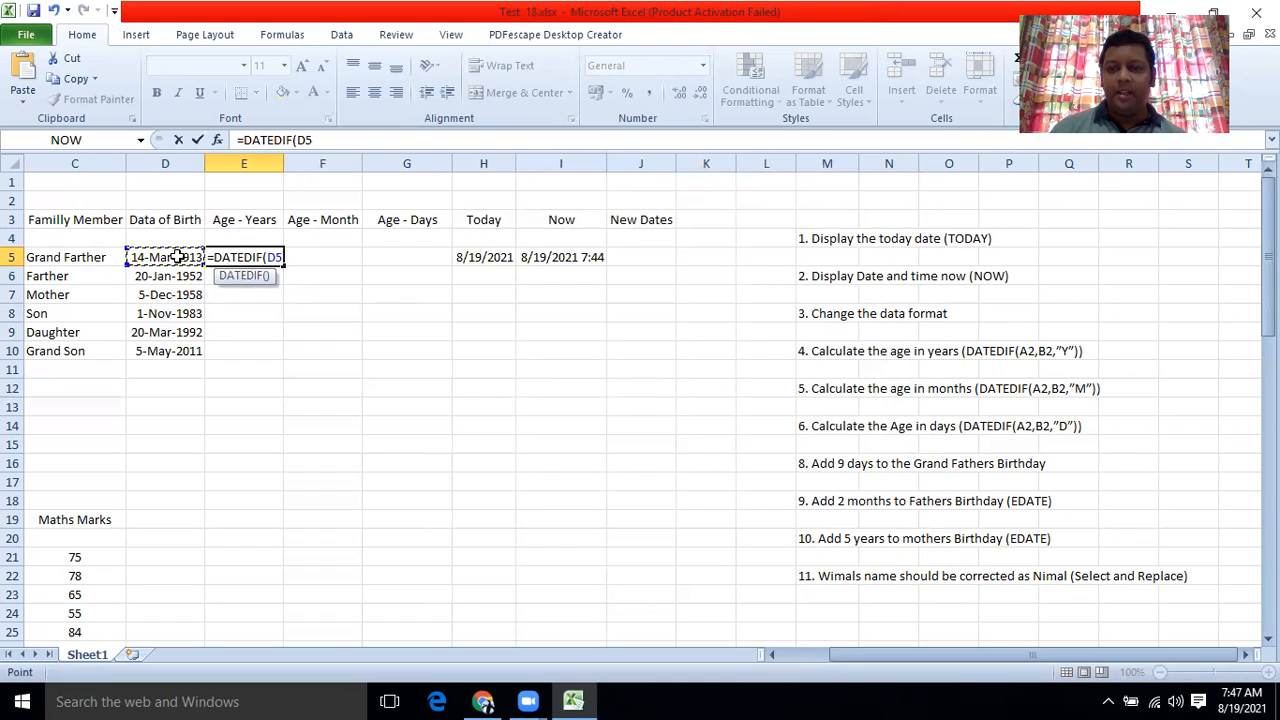
{"action": "type", "text": ","}
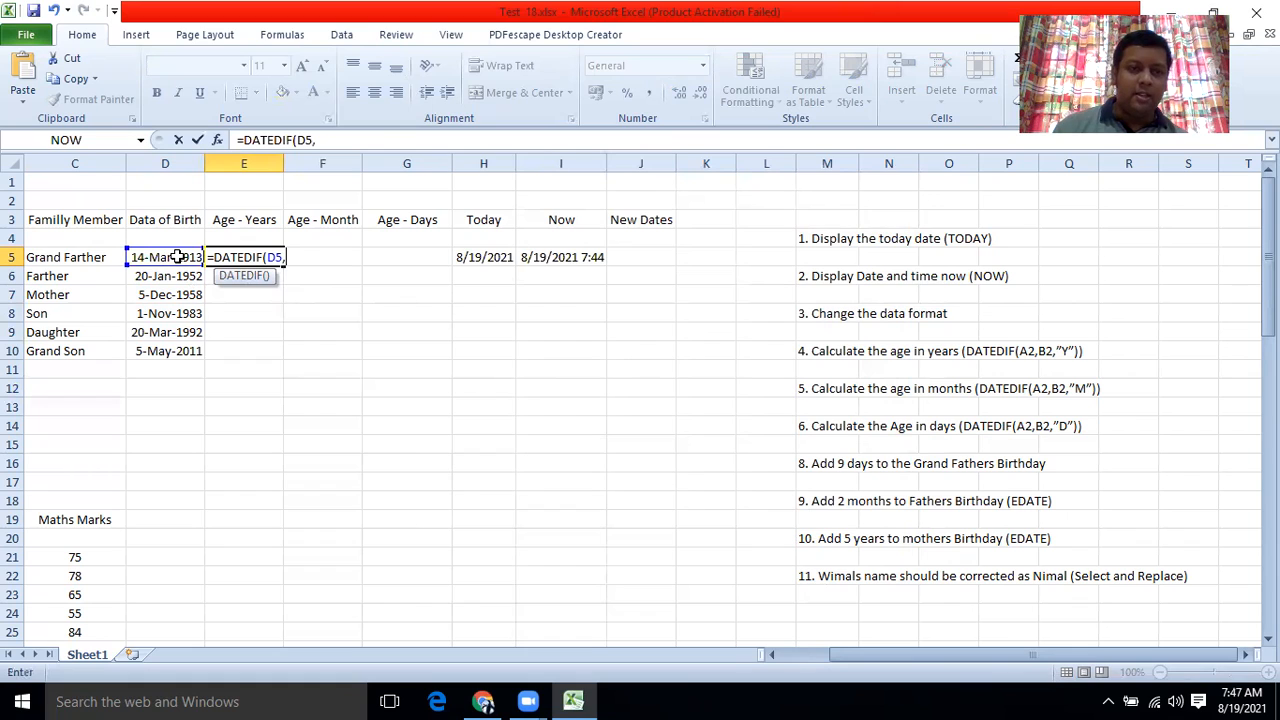
{"action": "left_click", "coordinate": [497, 257]}
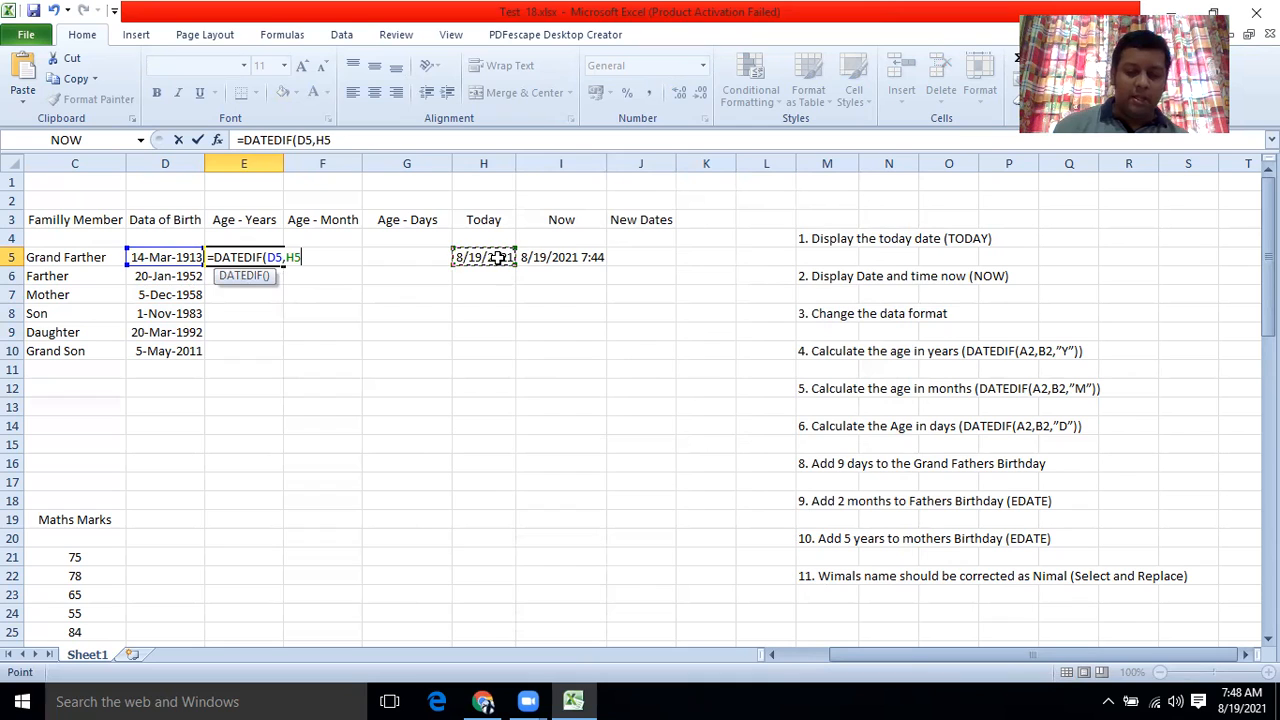
{"action": "type", "text": ","}
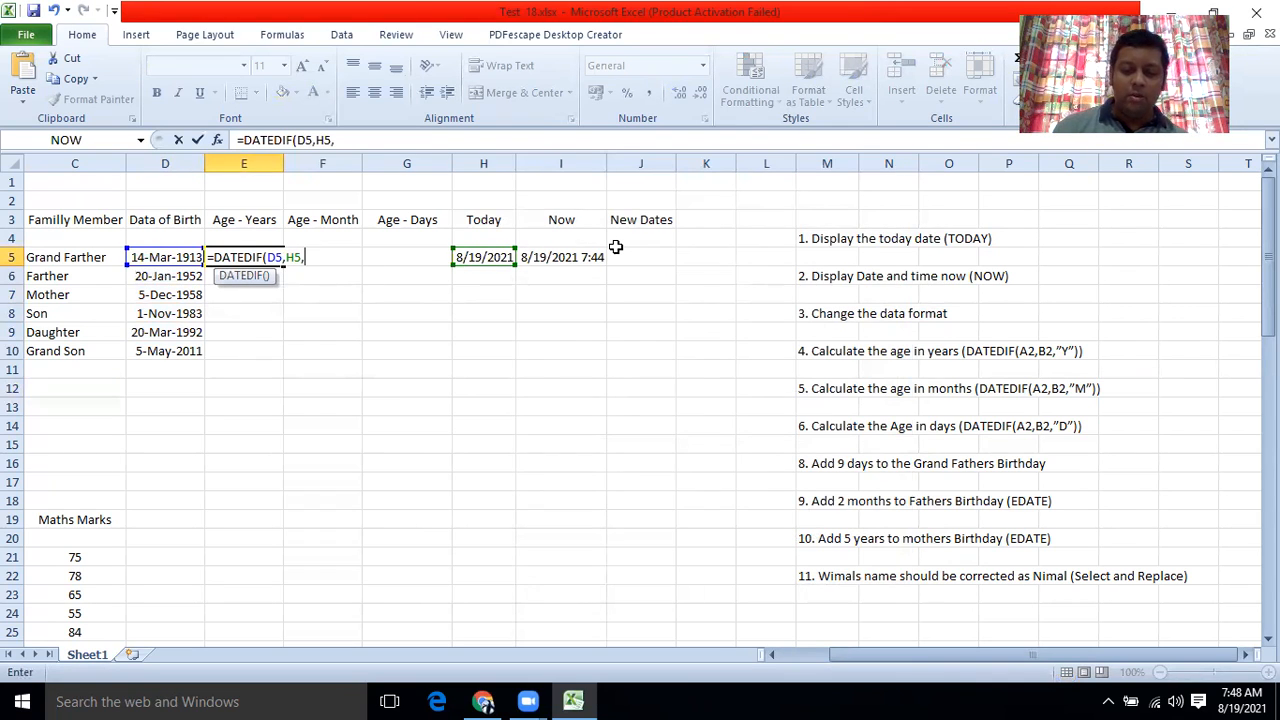
{"action": "type", "text": "\""}
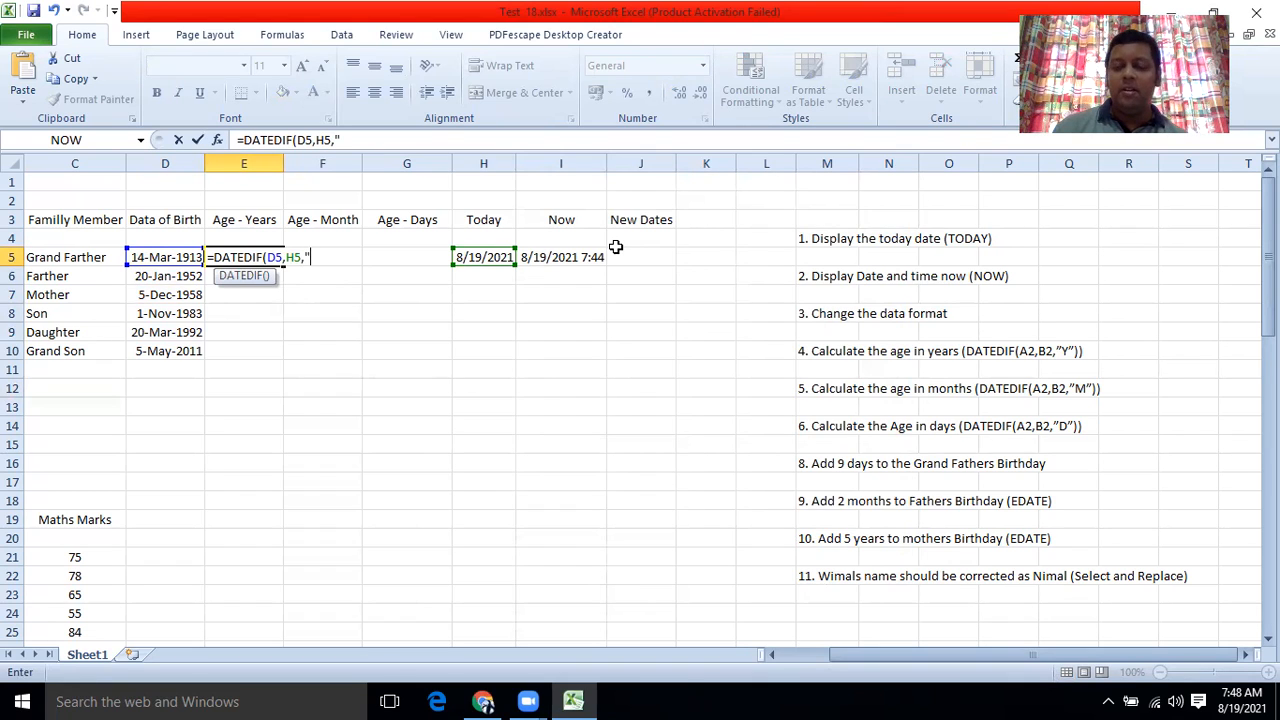
{"action": "type", "text": "Y"}
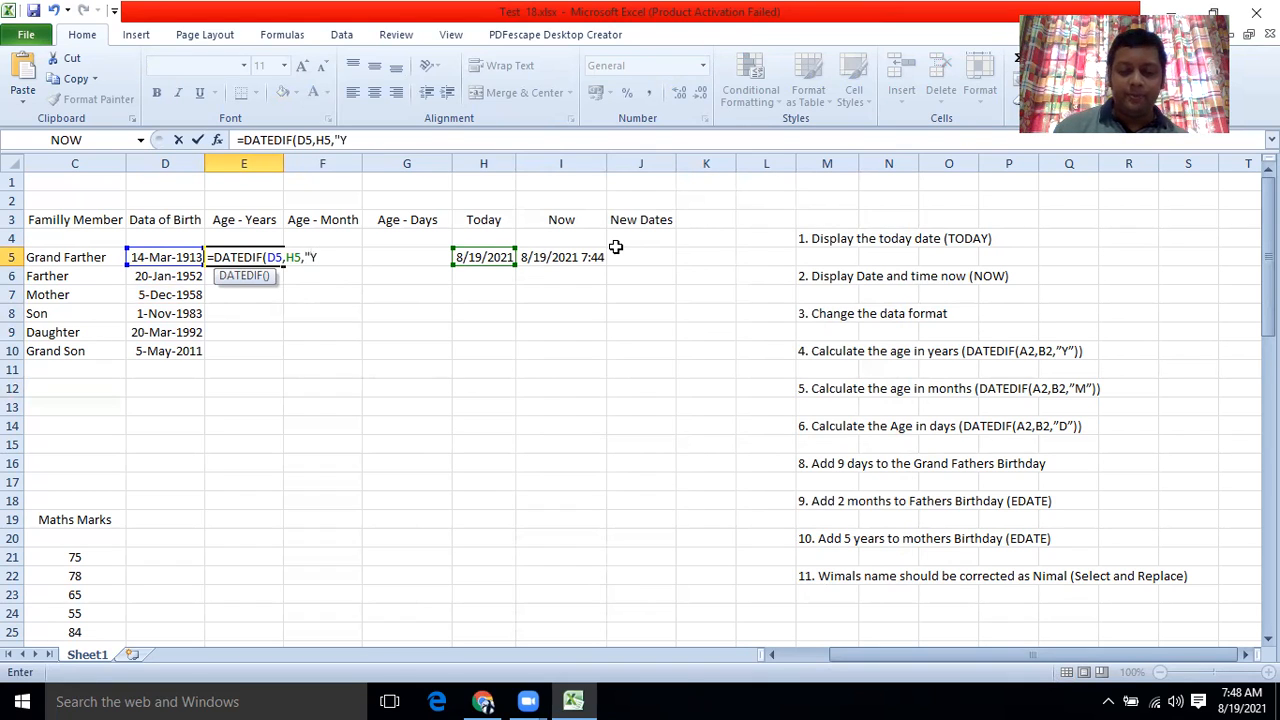
{"action": "type", "text": "\""}
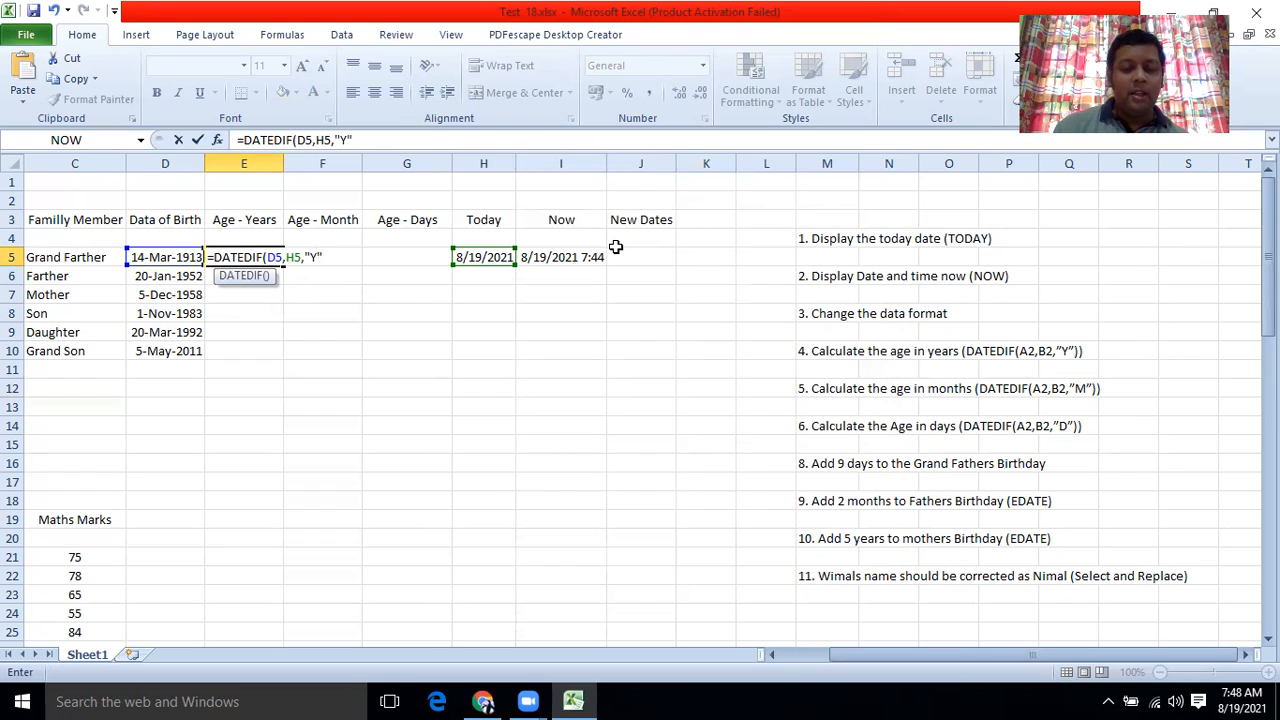
{"action": "type", "text": ")"}
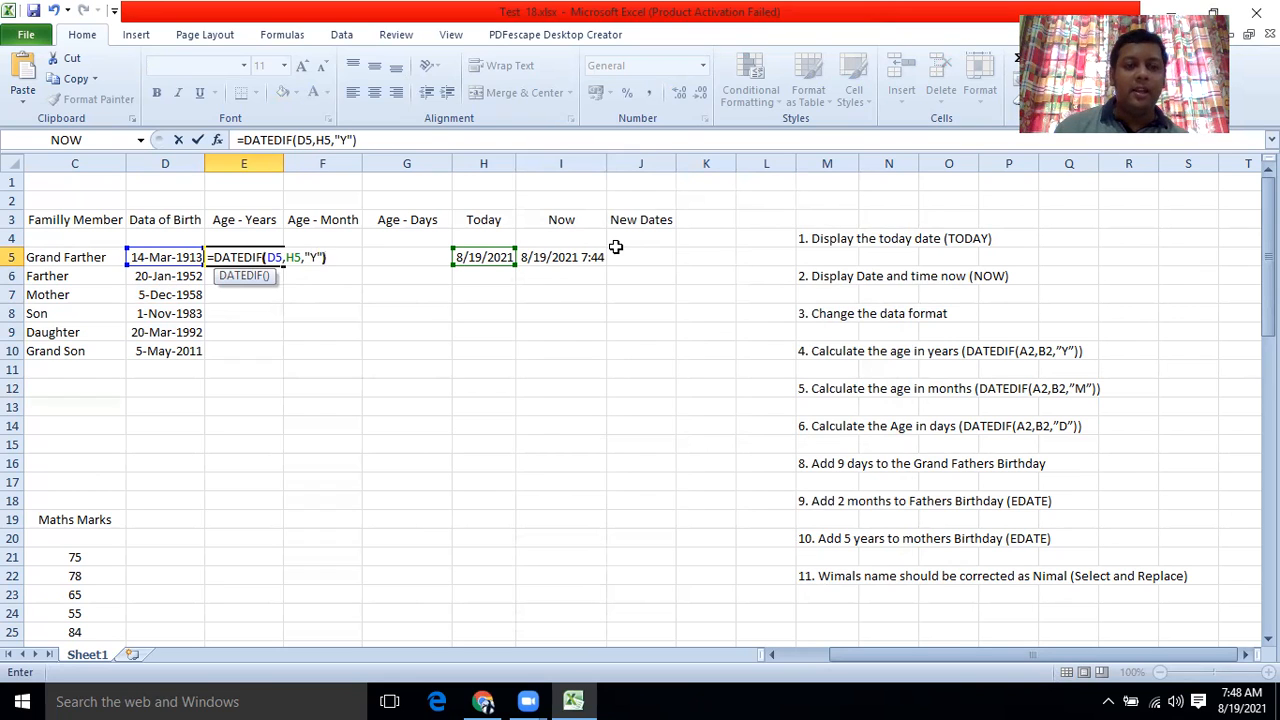
{"action": "key", "text": "Return"}
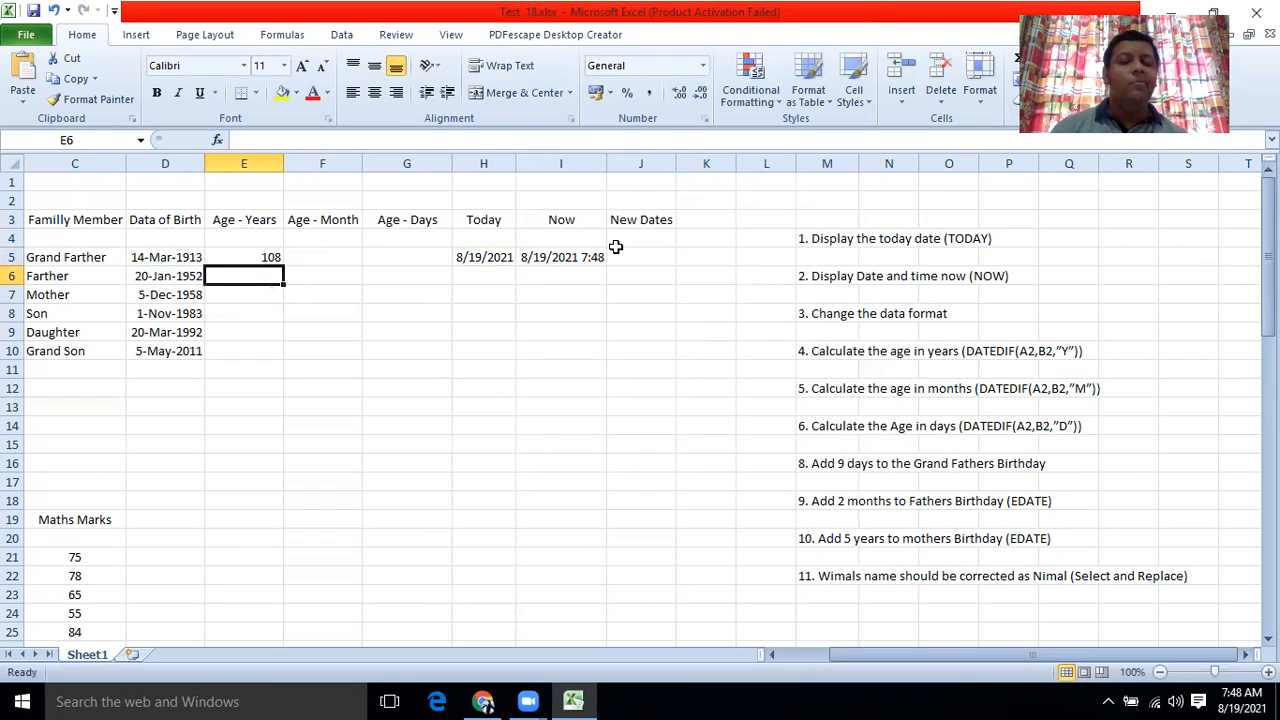
{"action": "left_click_drag", "start_coordinate": [242, 258], "coordinate": [246, 348]}
{"action": "right_click", "coordinate": [226, 257]}
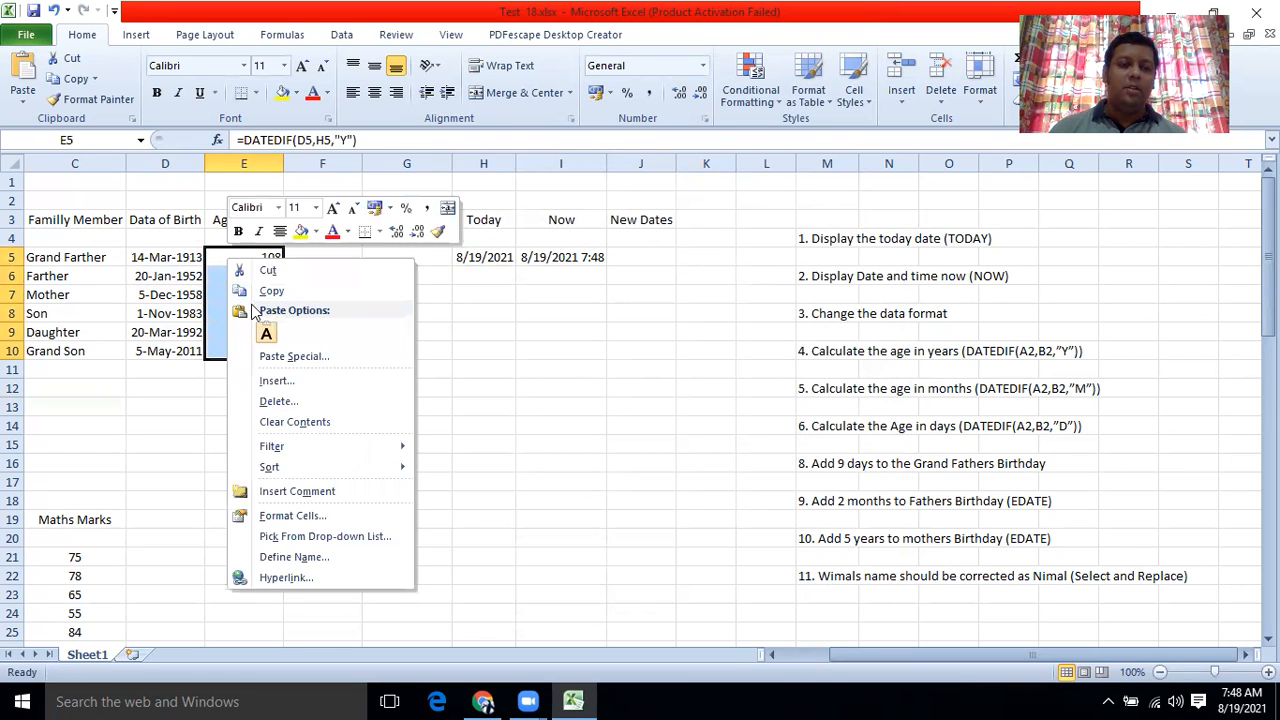
{"action": "left_click", "coordinate": [298, 514]}
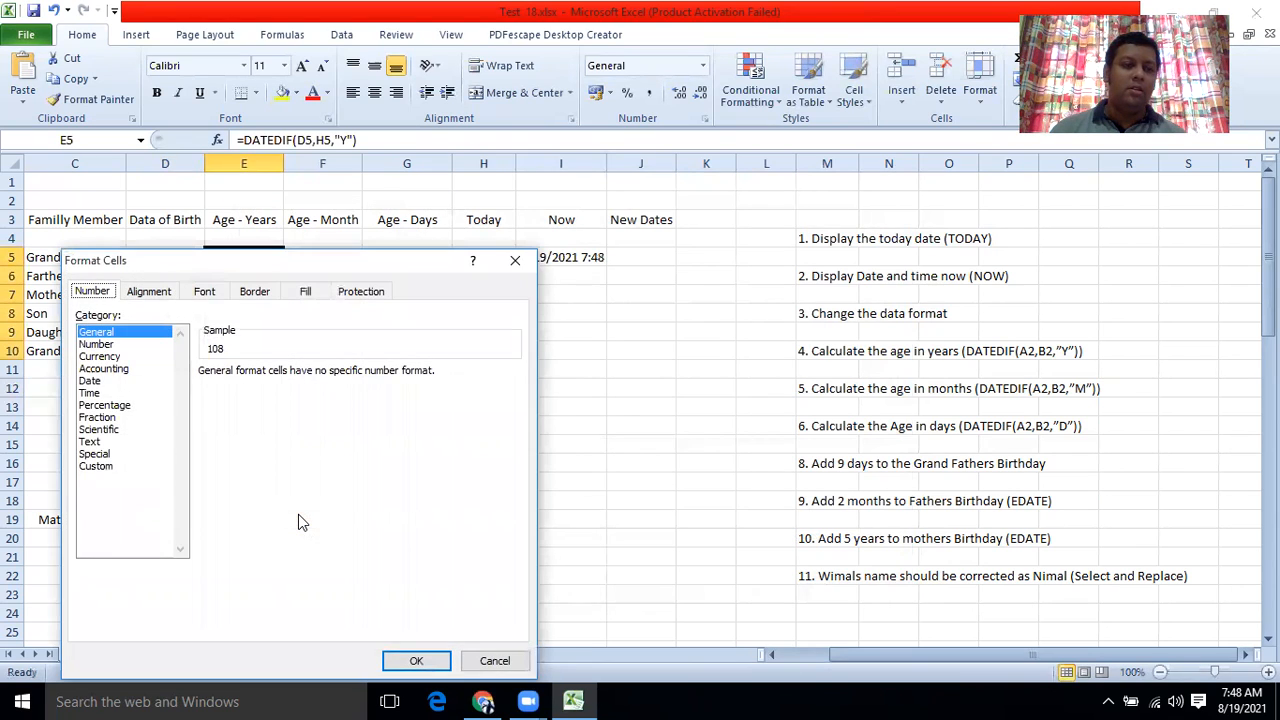
{"action": "left_click", "coordinate": [494, 661]}
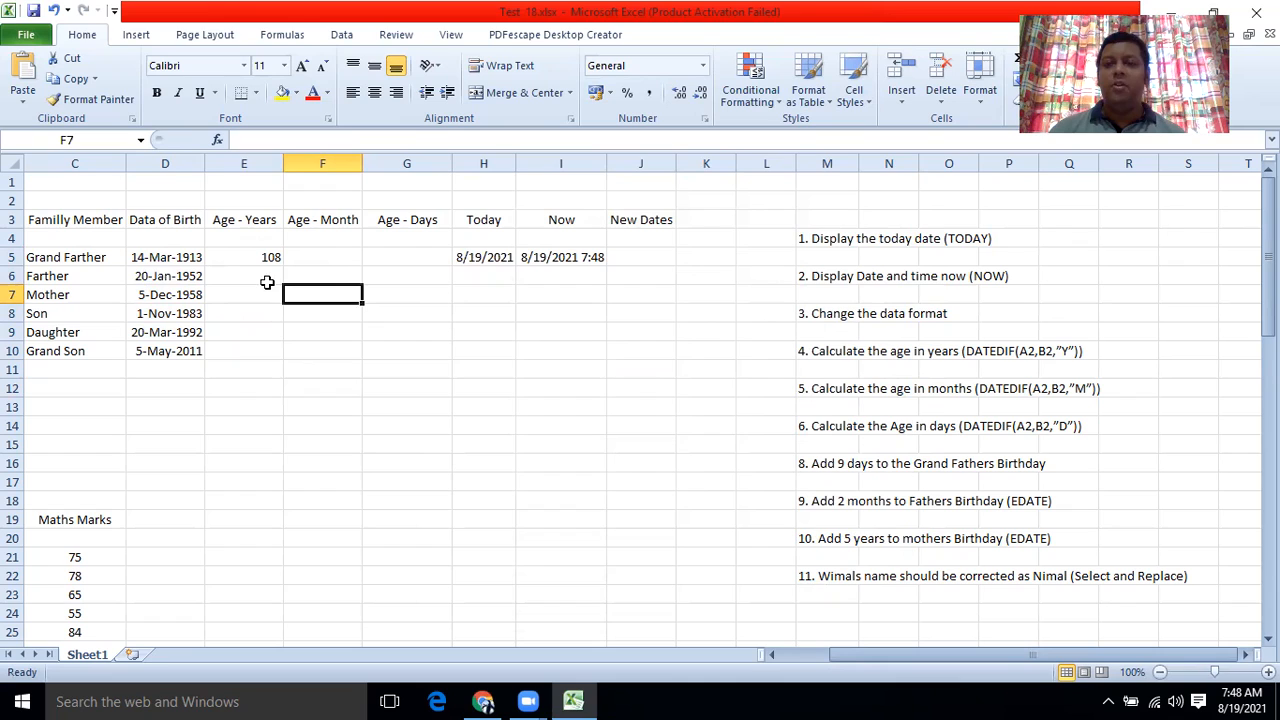
Make the H5 reference in the E5 age formula absolute, as =DATEDIF(D5,$H$5,"Y")
{"action": "left_click", "coordinate": [261, 258]}
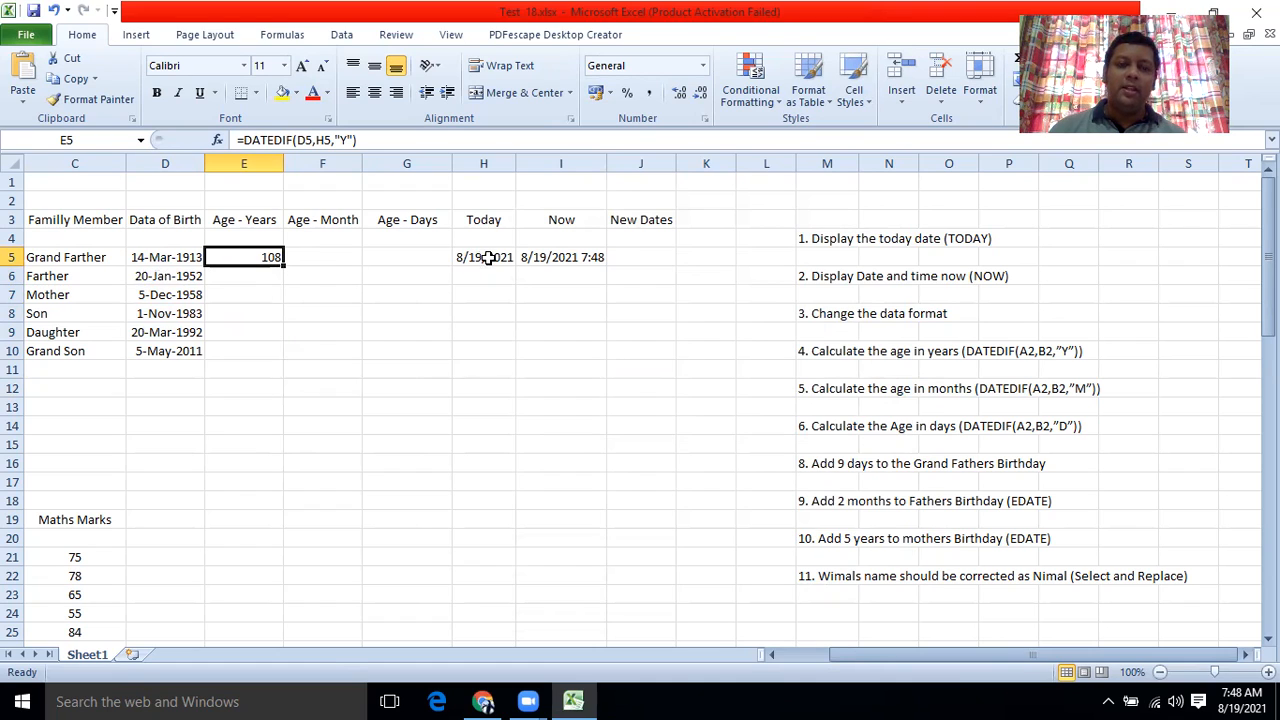
{"action": "left_click", "coordinate": [315, 140]}
{"action": "double_click", "coordinate": [322, 140]}
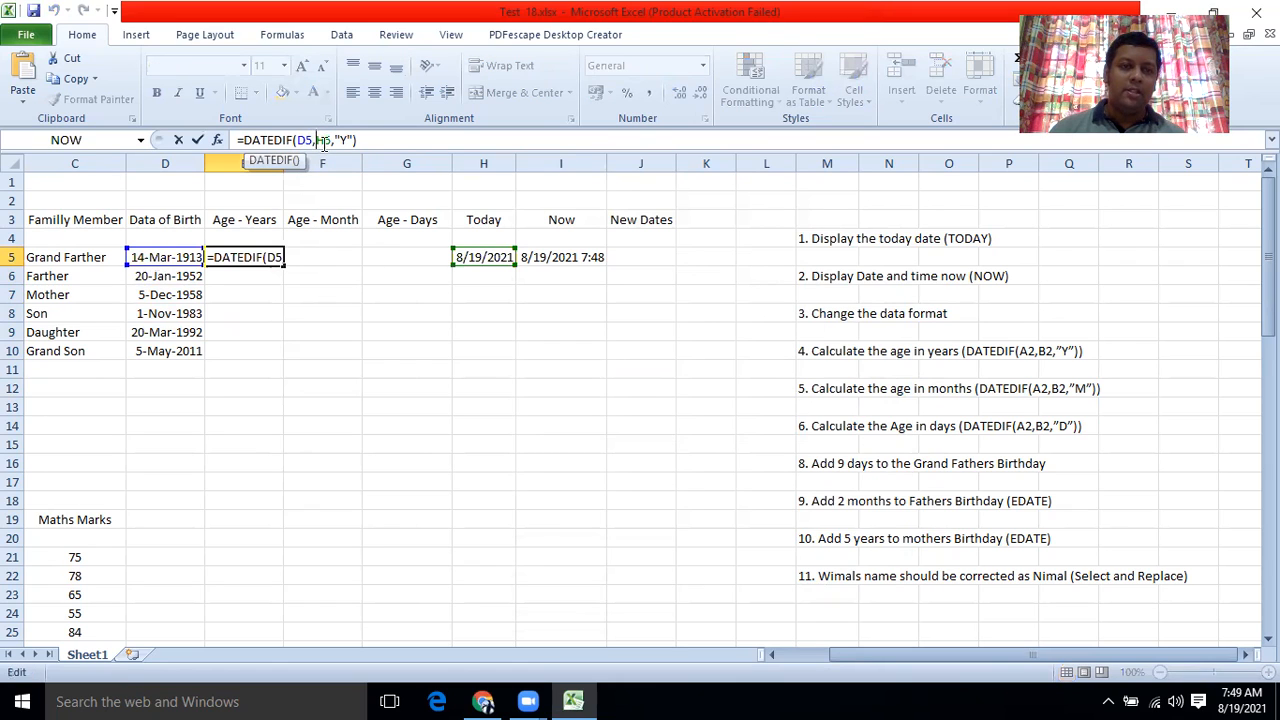
{"action": "key", "text": "F4"}
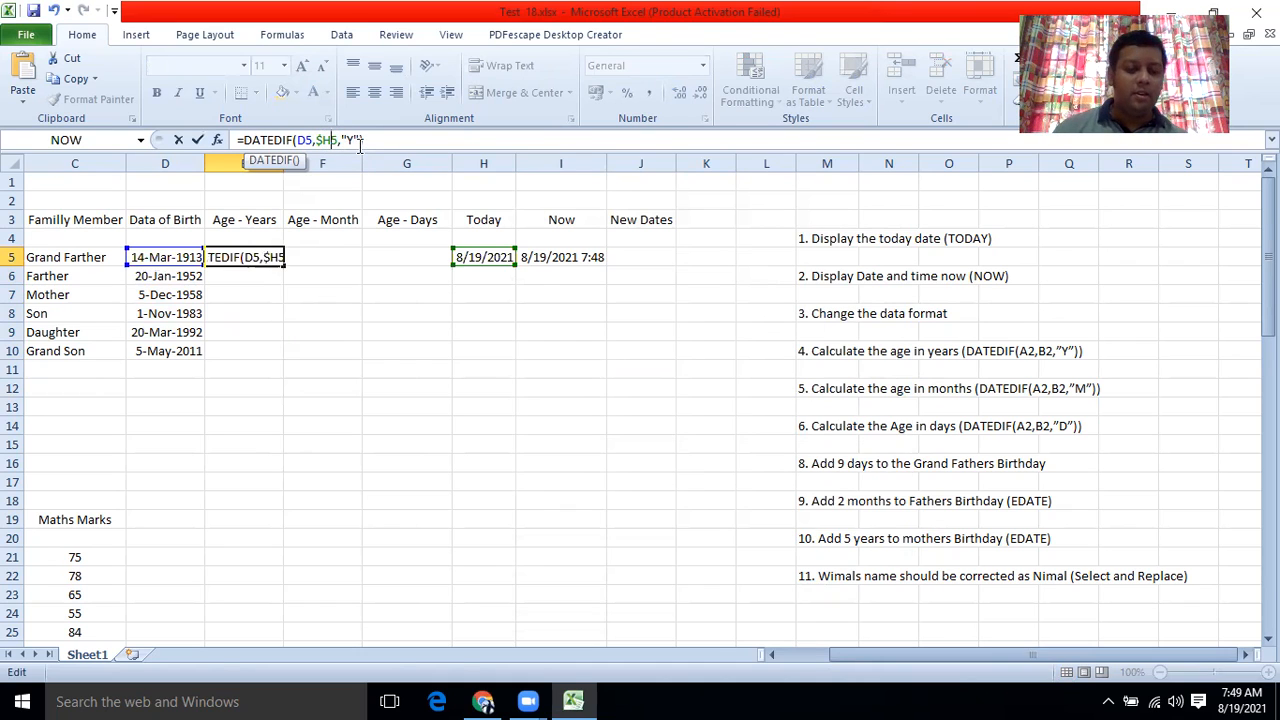
{"action": "key", "text": "F4"}
{"action": "key", "text": "F4"}
{"action": "key", "text": "Return"}
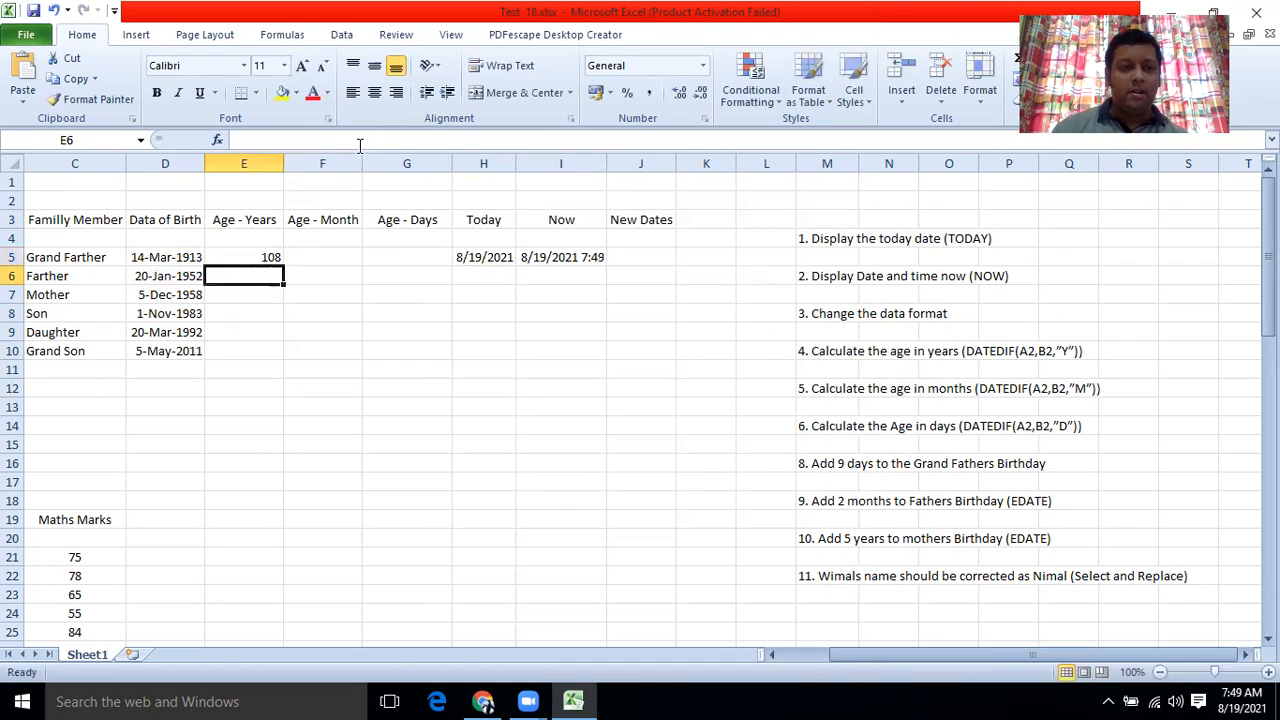
Fill the years formula from E5 down to E10 and check the copied formula in E10
{"action": "left_click", "coordinate": [266, 255]}
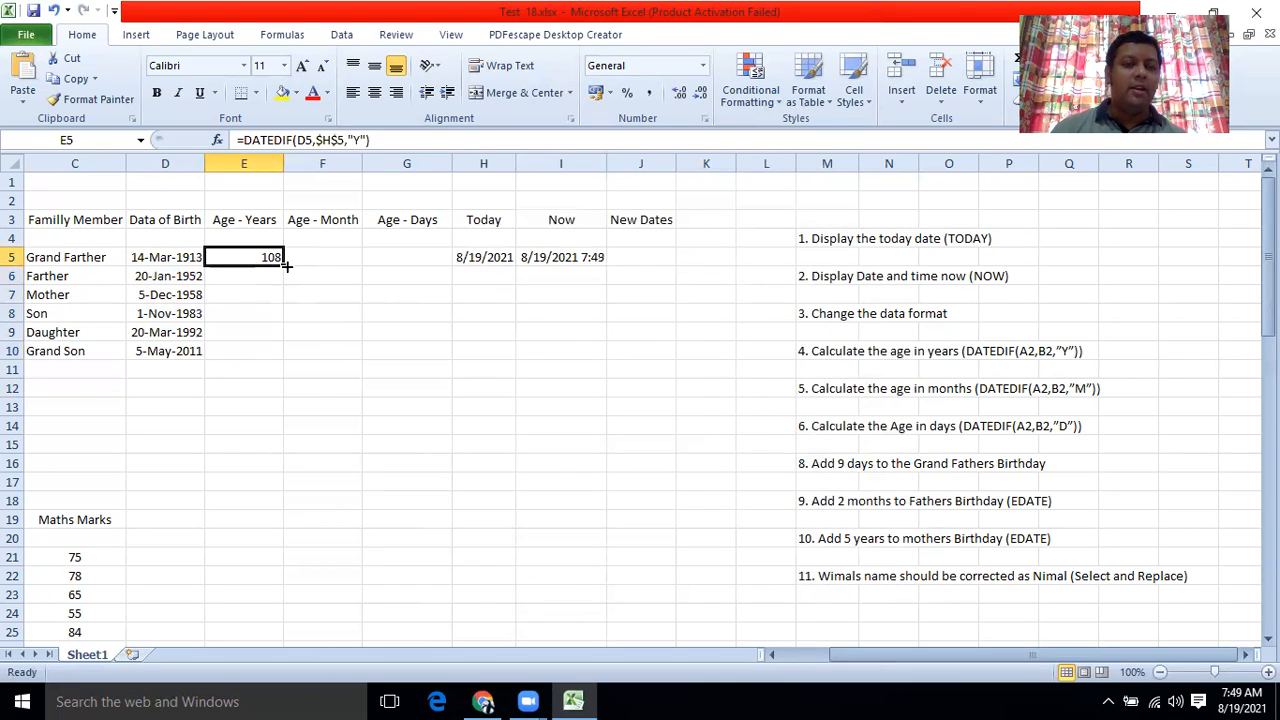
{"action": "left_click_drag", "start_coordinate": [282, 260], "coordinate": [294, 360]}
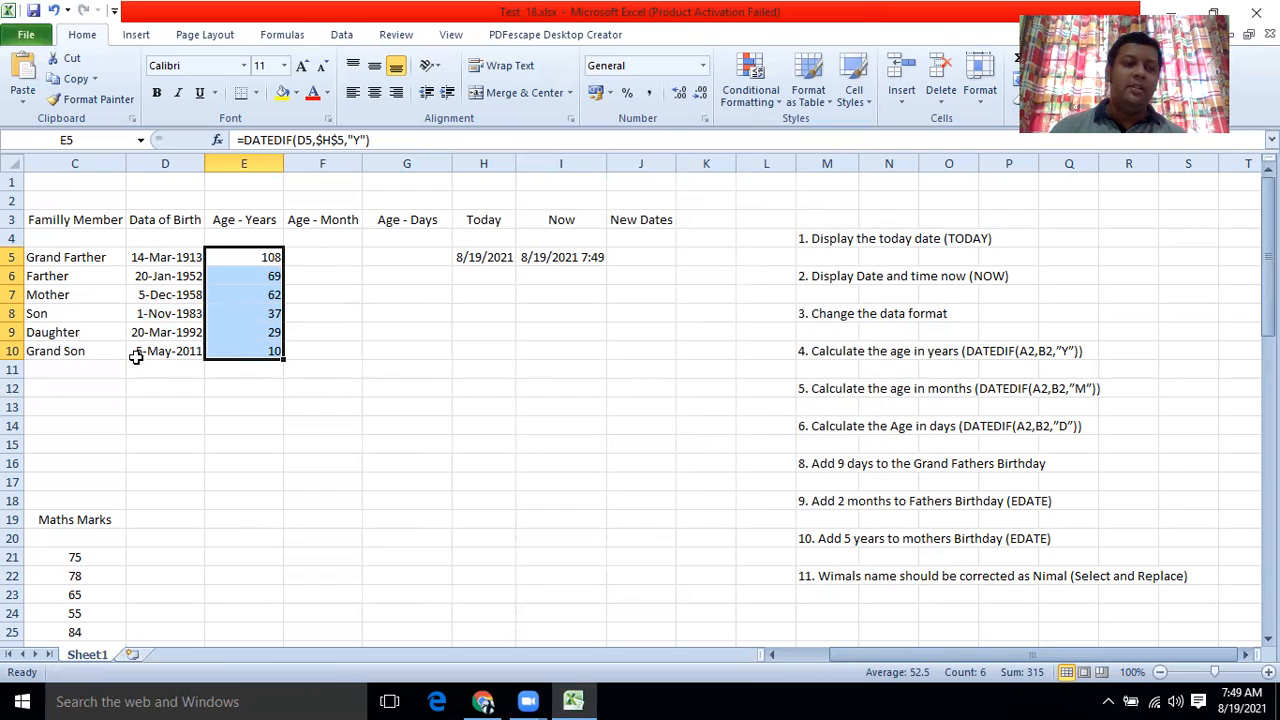
{"action": "left_click", "coordinate": [336, 351]}
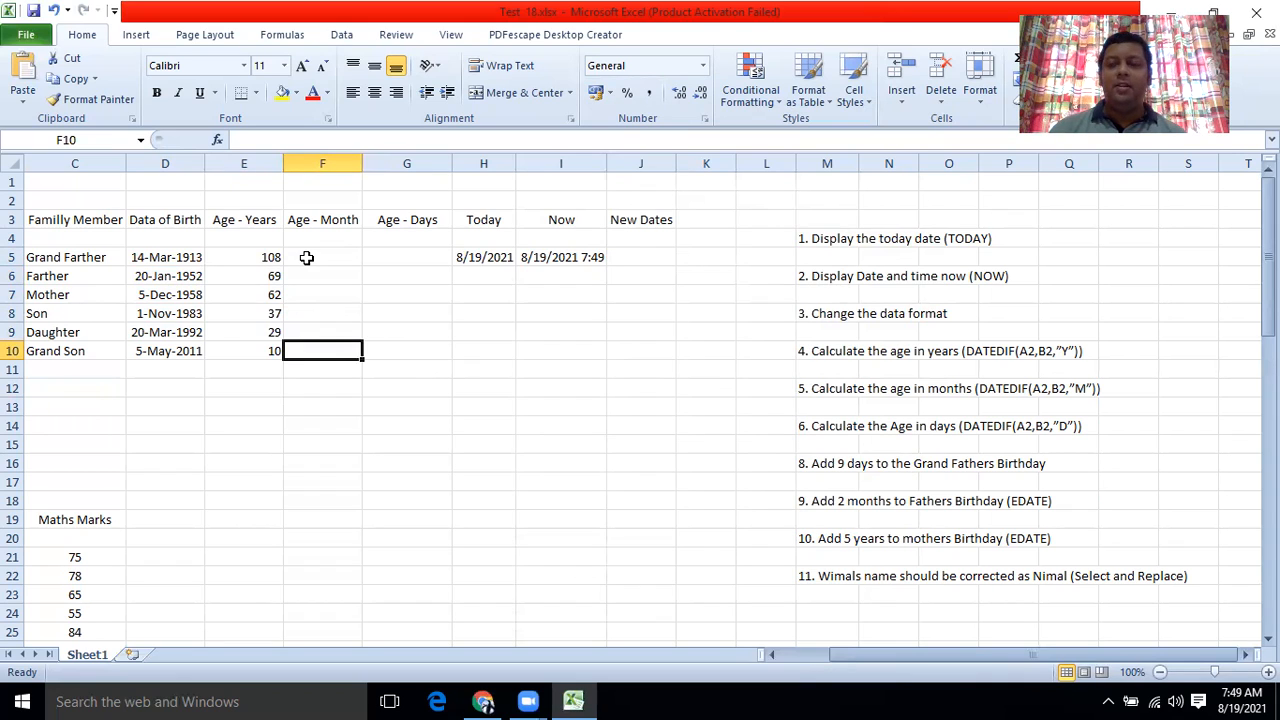
{"action": "left_click", "coordinate": [261, 355]}
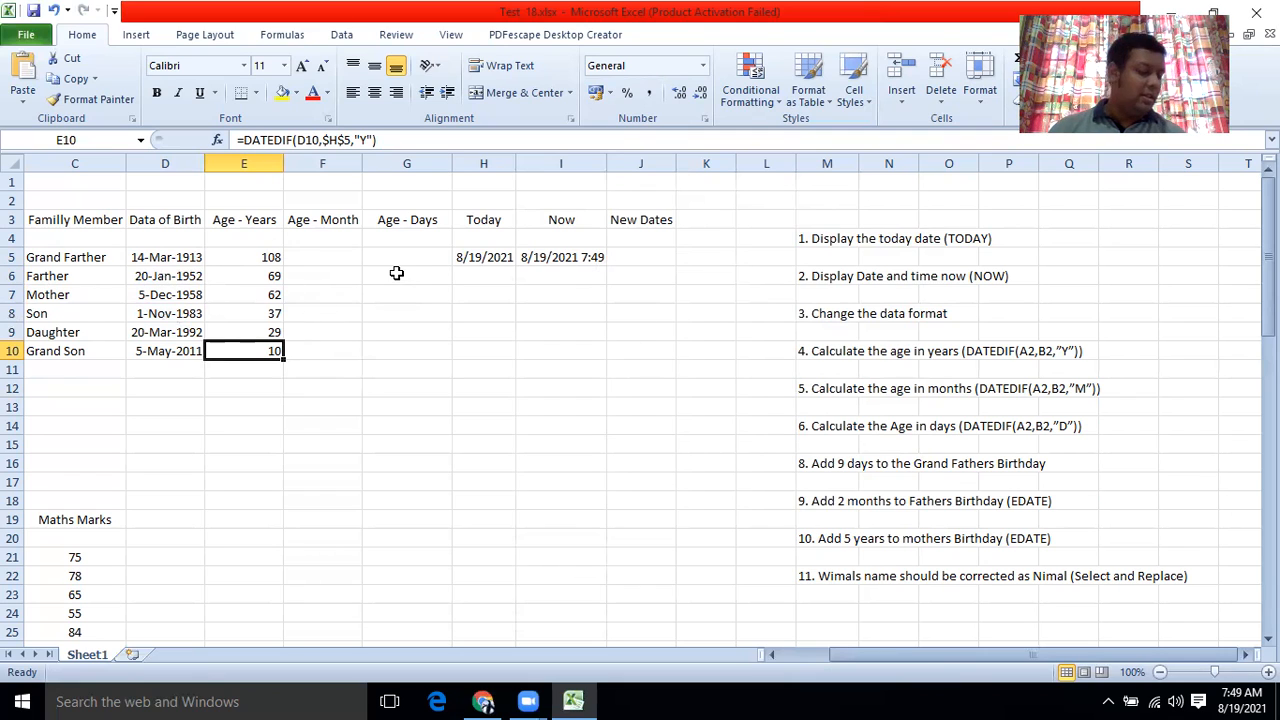
Enter =DATEDIF(D5,H5,"M") in cell F5 to calculate the grandfather's age in months, and reselect that cell
{"action": "left_click", "coordinate": [310, 257]}
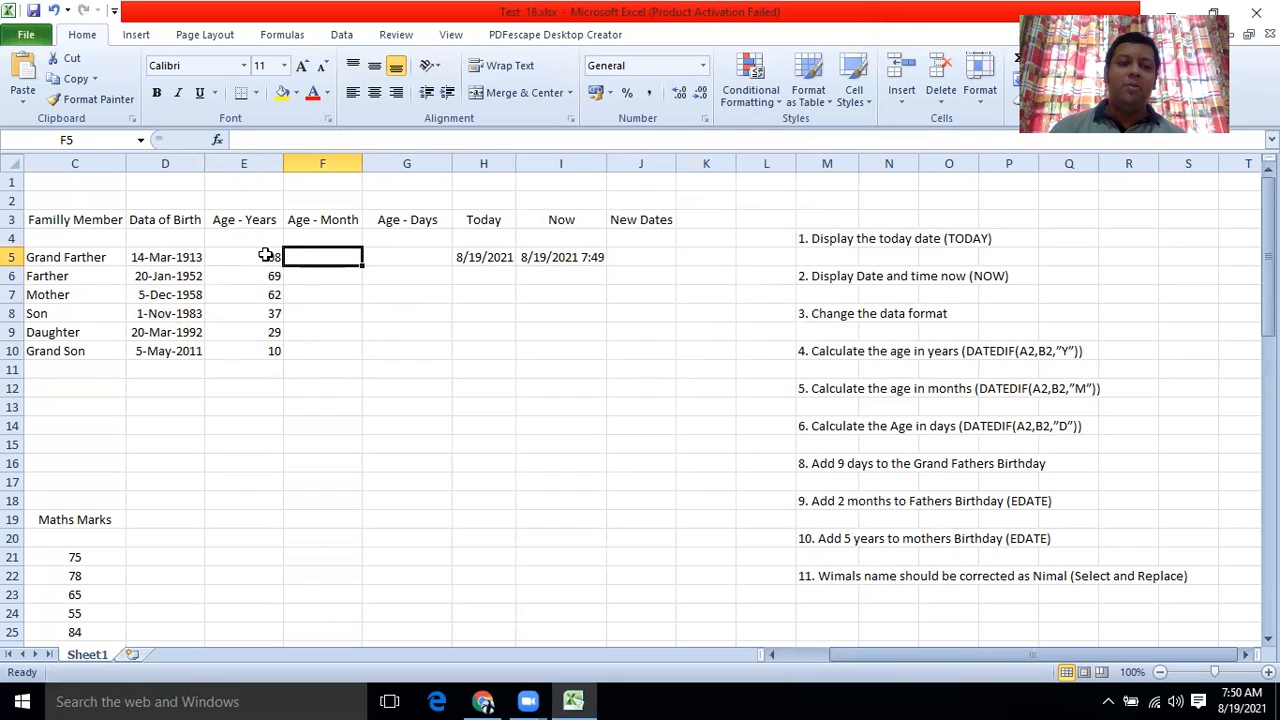
{"action": "left_click", "coordinate": [241, 257]}
{"action": "left_click", "coordinate": [313, 257]}
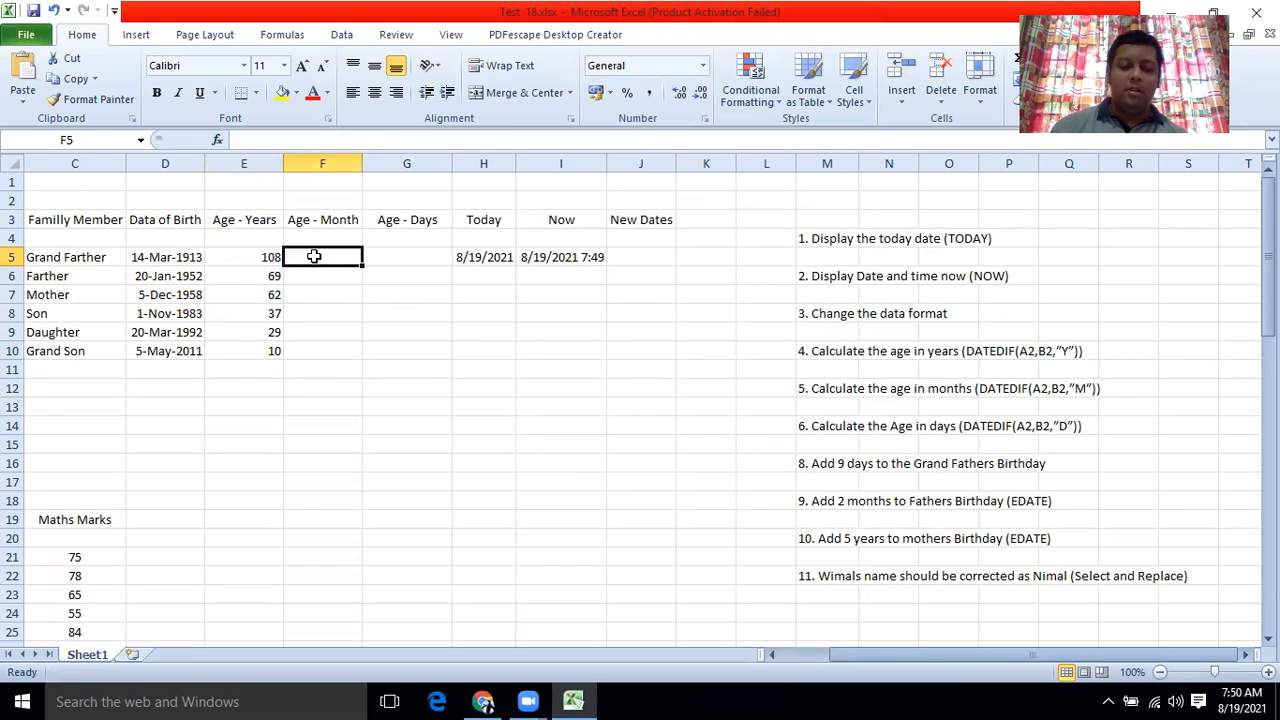
{"action": "type", "text": "="}
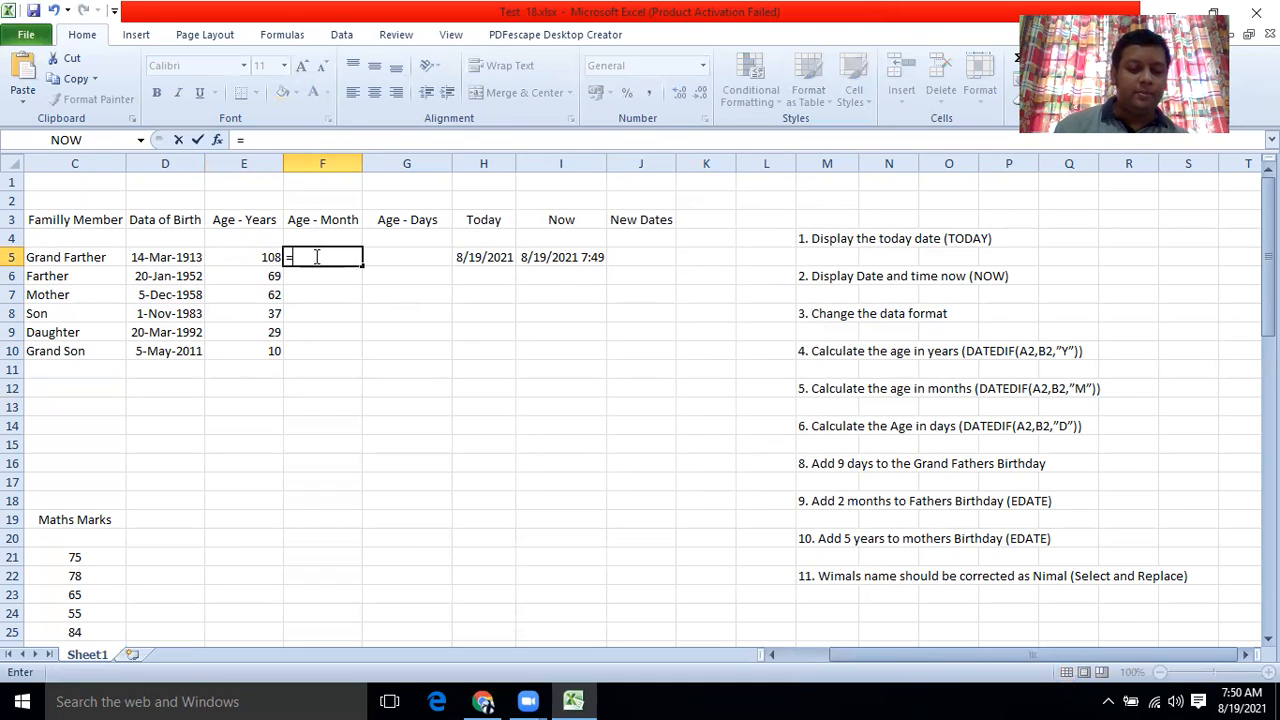
{"action": "type", "text": "DATED"}
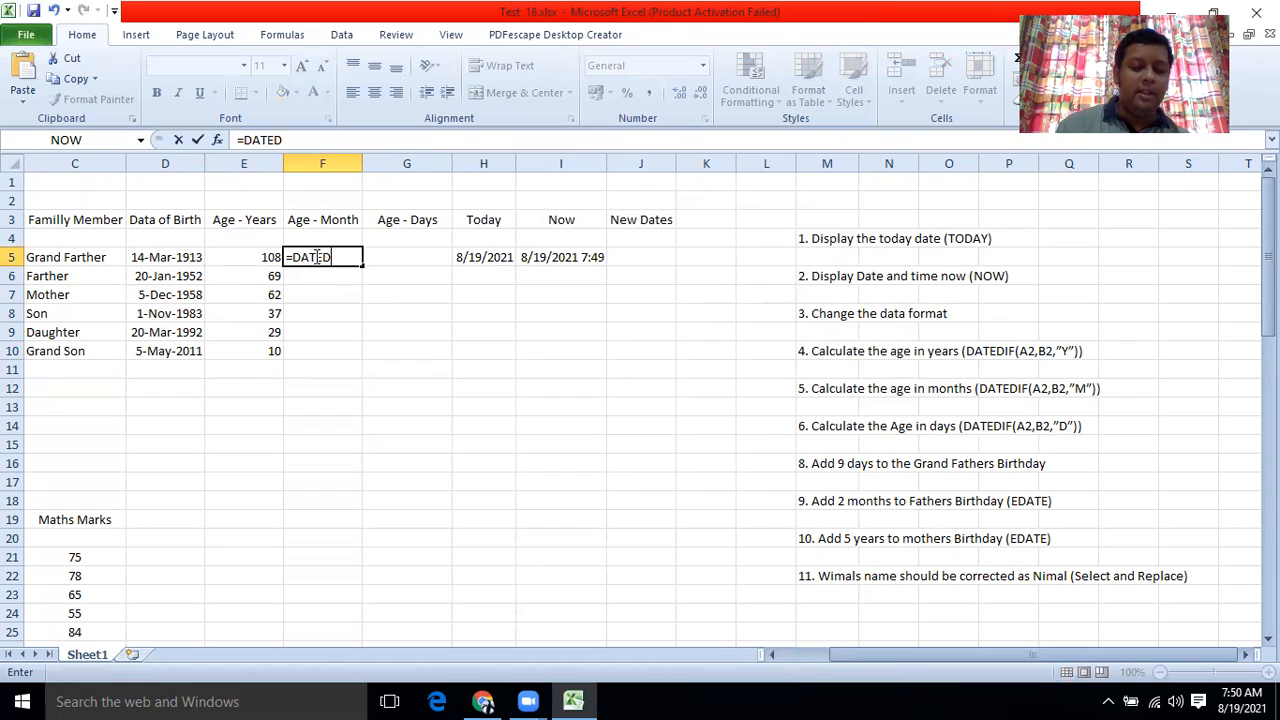
{"action": "type", "text": "IF("}
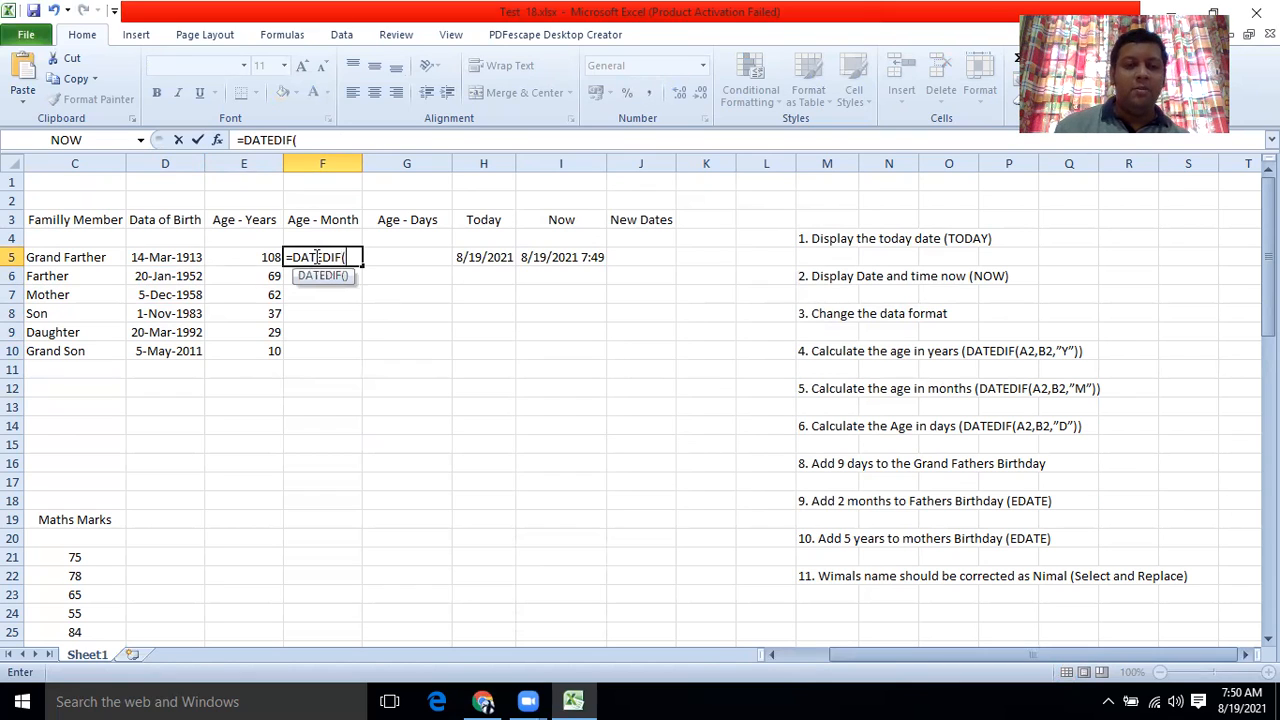
{"action": "left_click", "coordinate": [173, 257]}
{"action": "type", "text": ","}
{"action": "left_click", "coordinate": [493, 259]}
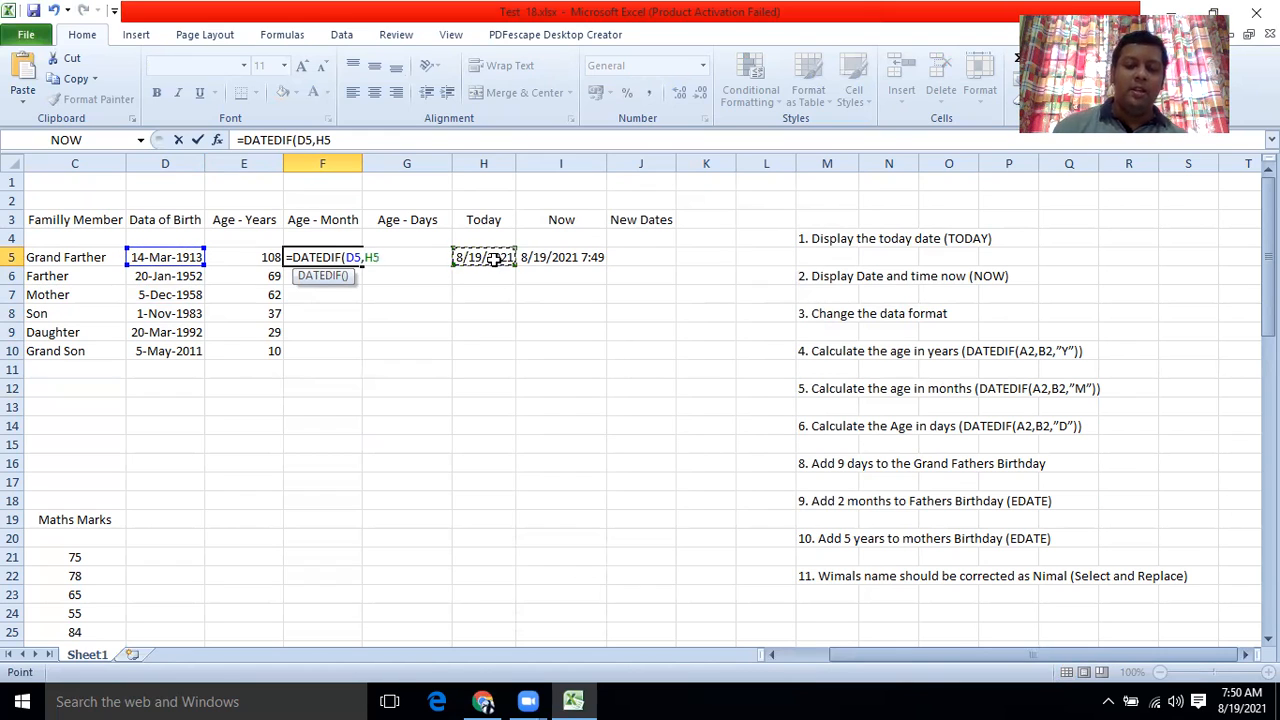
{"action": "type", "text": ","}
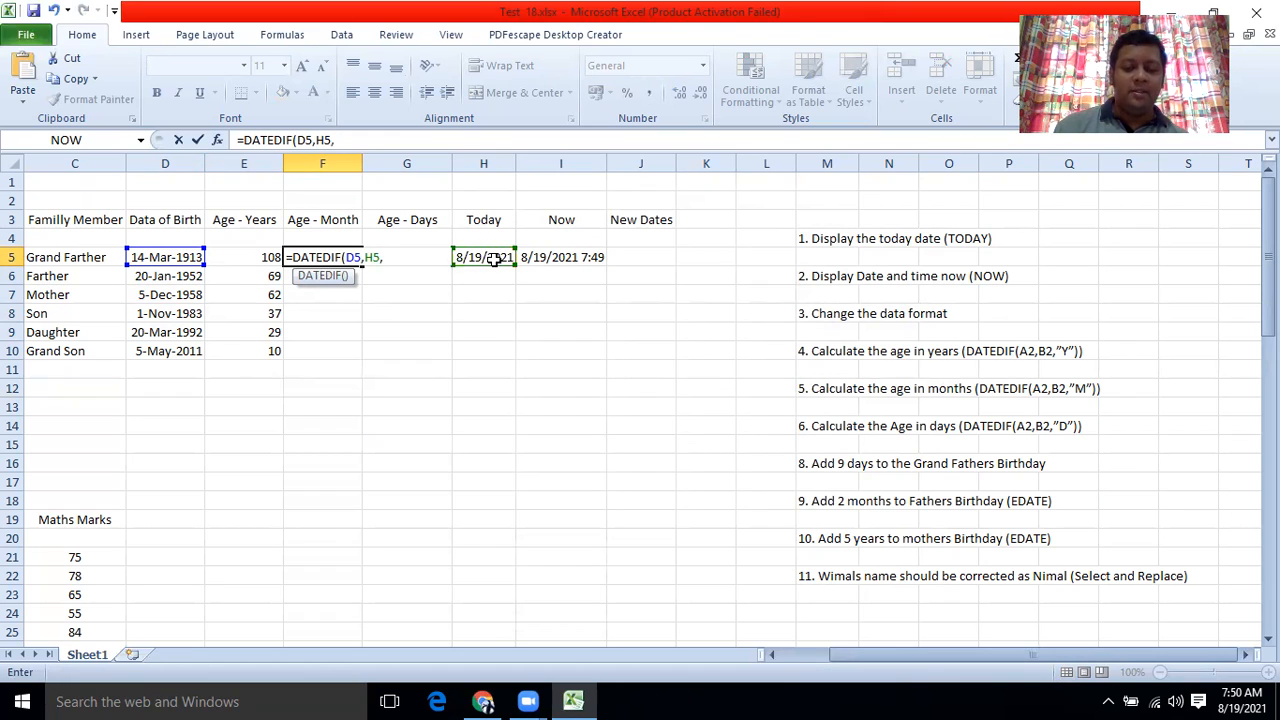
{"action": "type", "text": "\"M"}
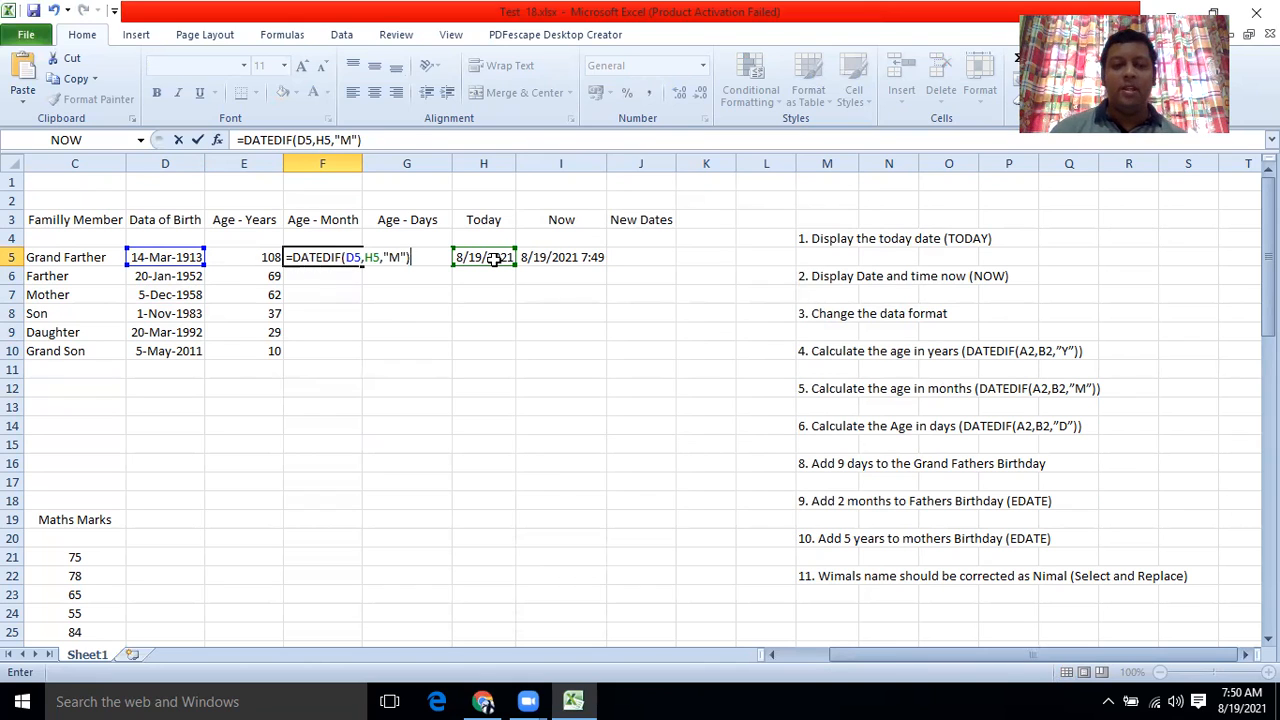
{"action": "key", "text": "Return"}
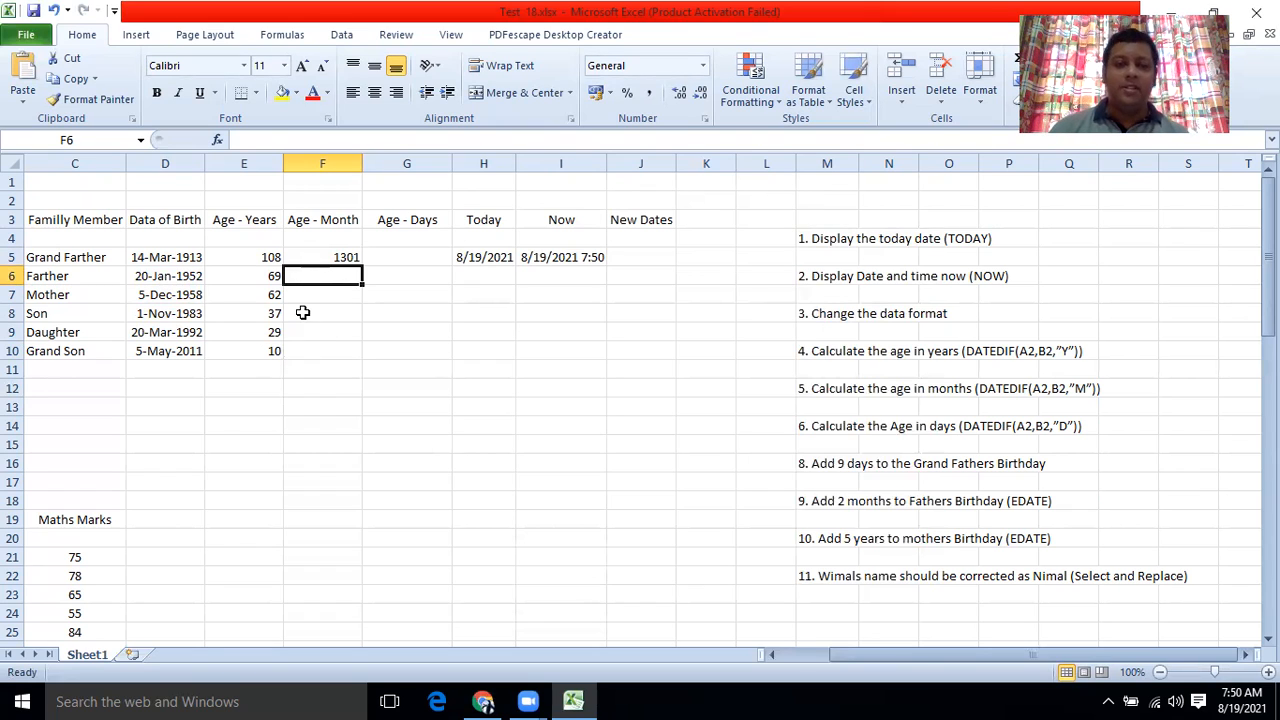
{"action": "left_click", "coordinate": [318, 257]}
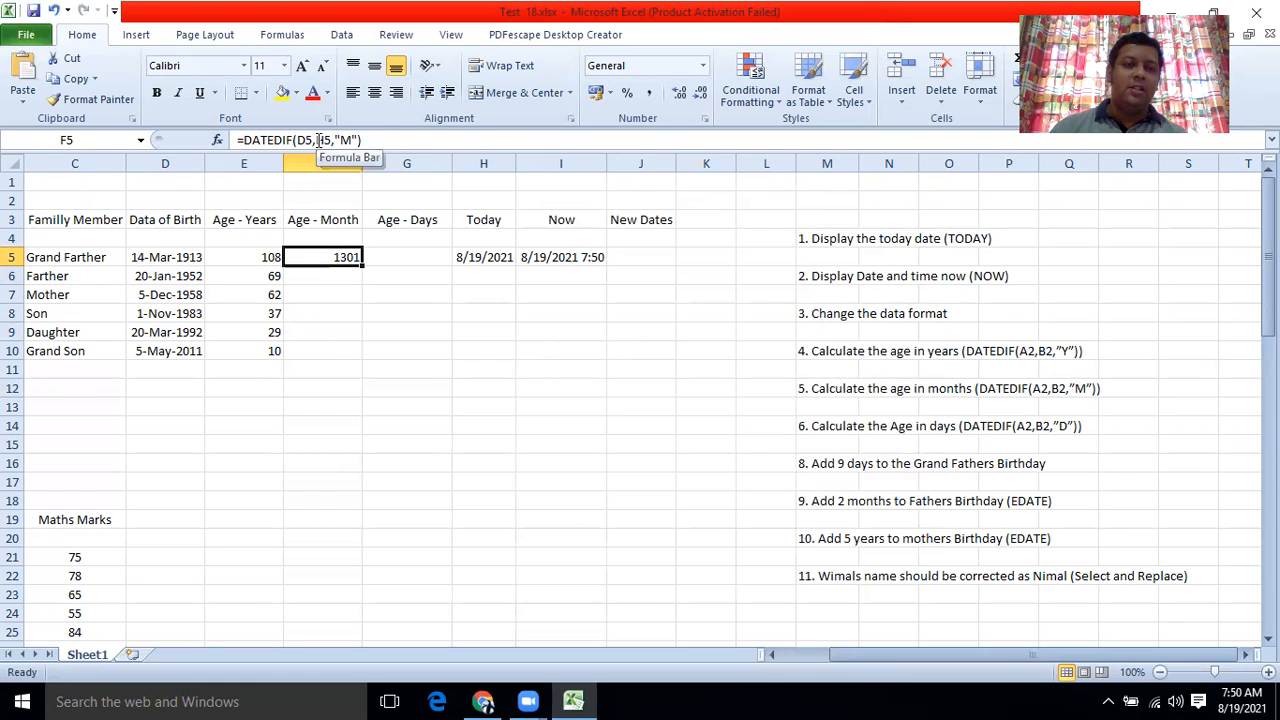
Make the H5 reference in the F5 months formula absolute, as =DATEDIF(D5,$H$5,"M")
{"action": "left_click", "coordinate": [316, 140]}
{"action": "type", "text": "$H"}
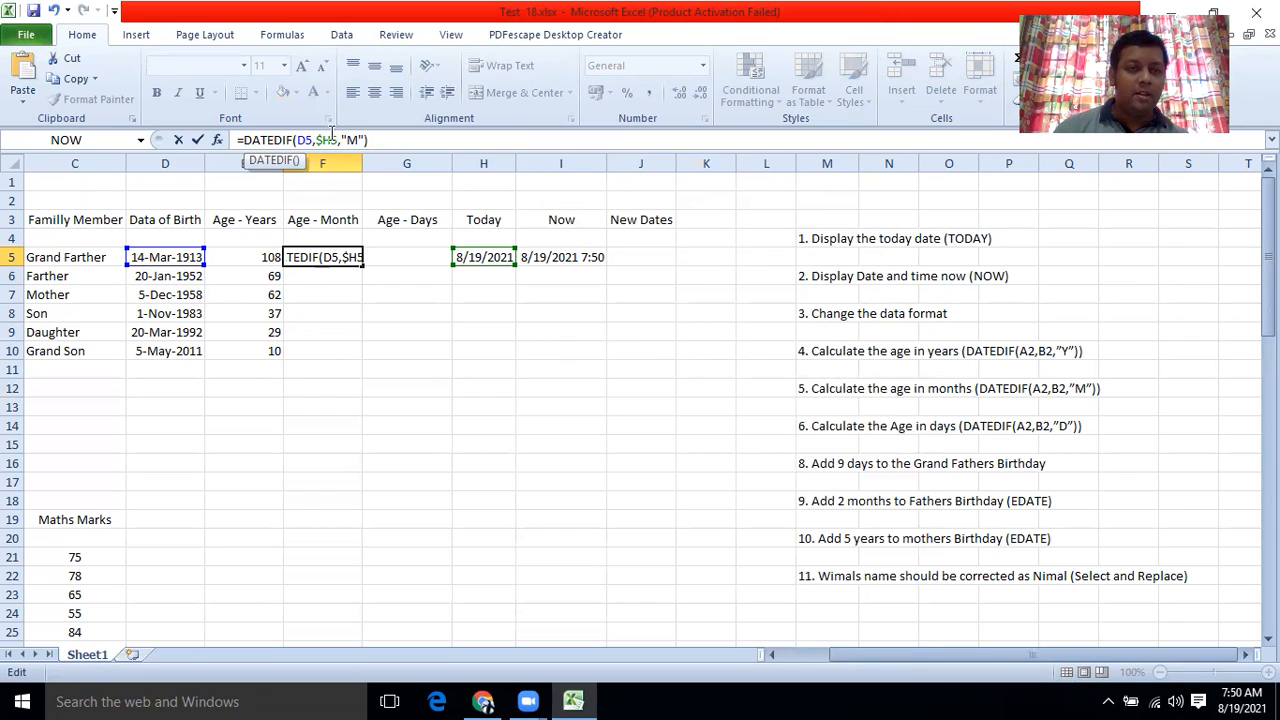
{"action": "type", "text": "$"}
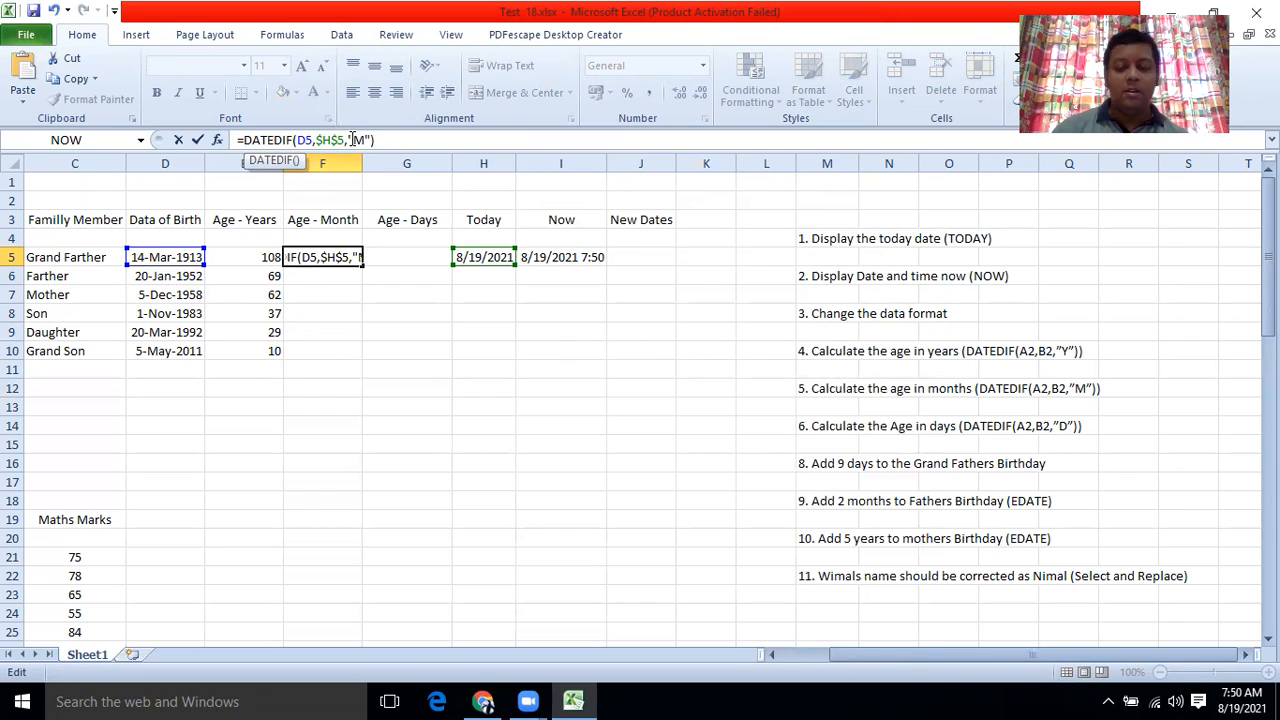
{"action": "key", "text": "Return"}
Fill the months formula from F5 down to F10 and check the copied formula in F10
{"action": "left_click", "coordinate": [343, 257]}
{"action": "left_click_drag", "start_coordinate": [361, 265], "coordinate": [360, 353]}
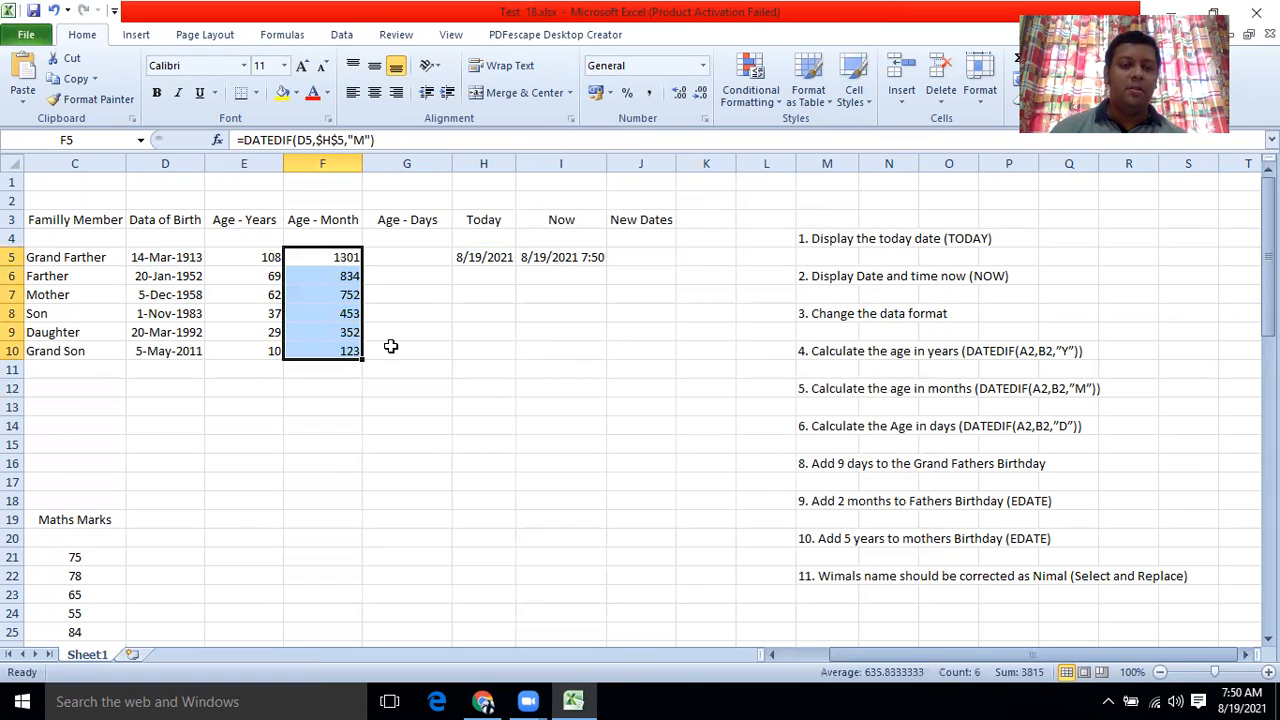
{"action": "left_click", "coordinate": [365, 377]}
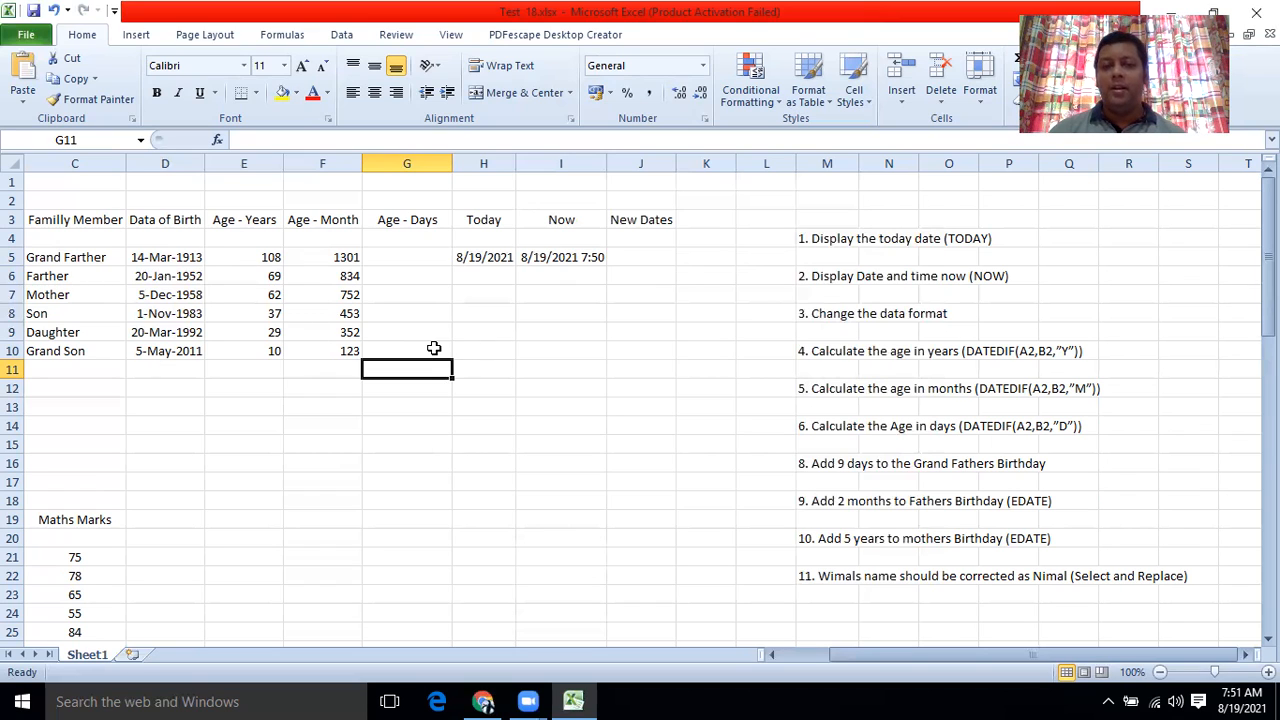
{"action": "left_click", "coordinate": [346, 353]}
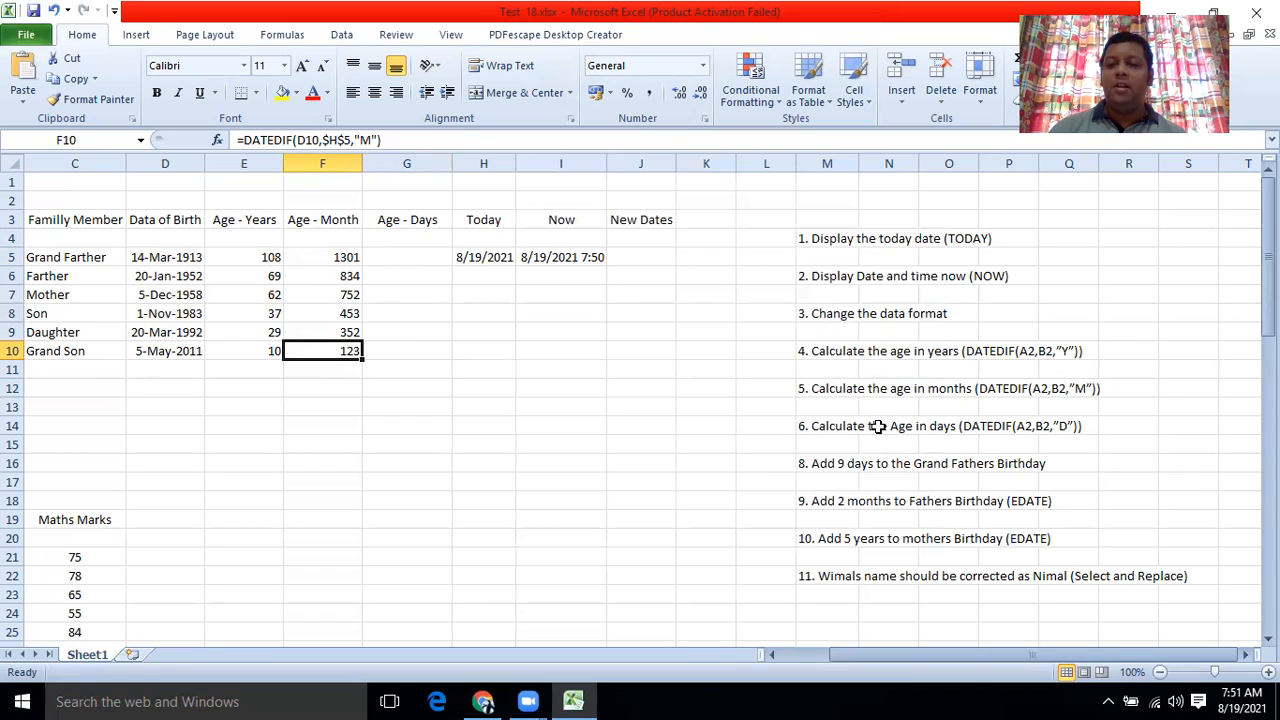
Try to calculate the grandfather's age in days by entering =DATADIF(D5,H5,"D") in cell G5
{"action": "left_click", "coordinate": [409, 256]}
{"action": "type", "text": "="}
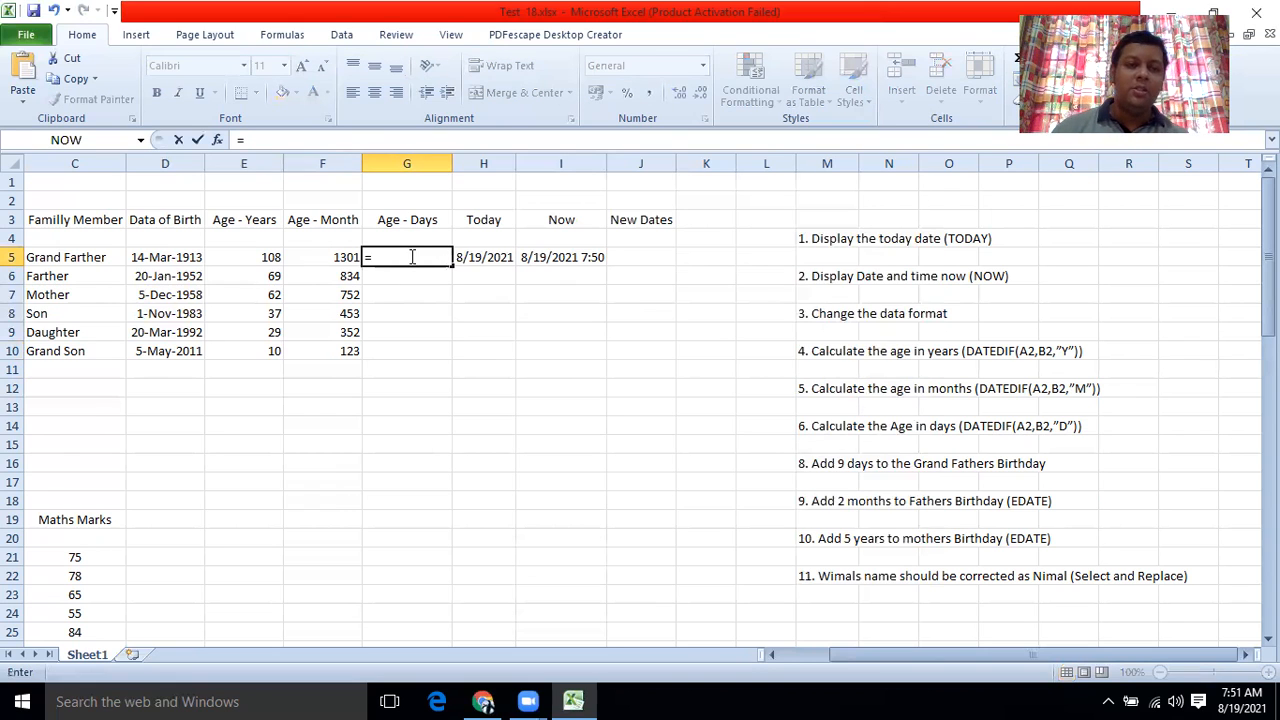
{"action": "type", "text": "DATADIF("}
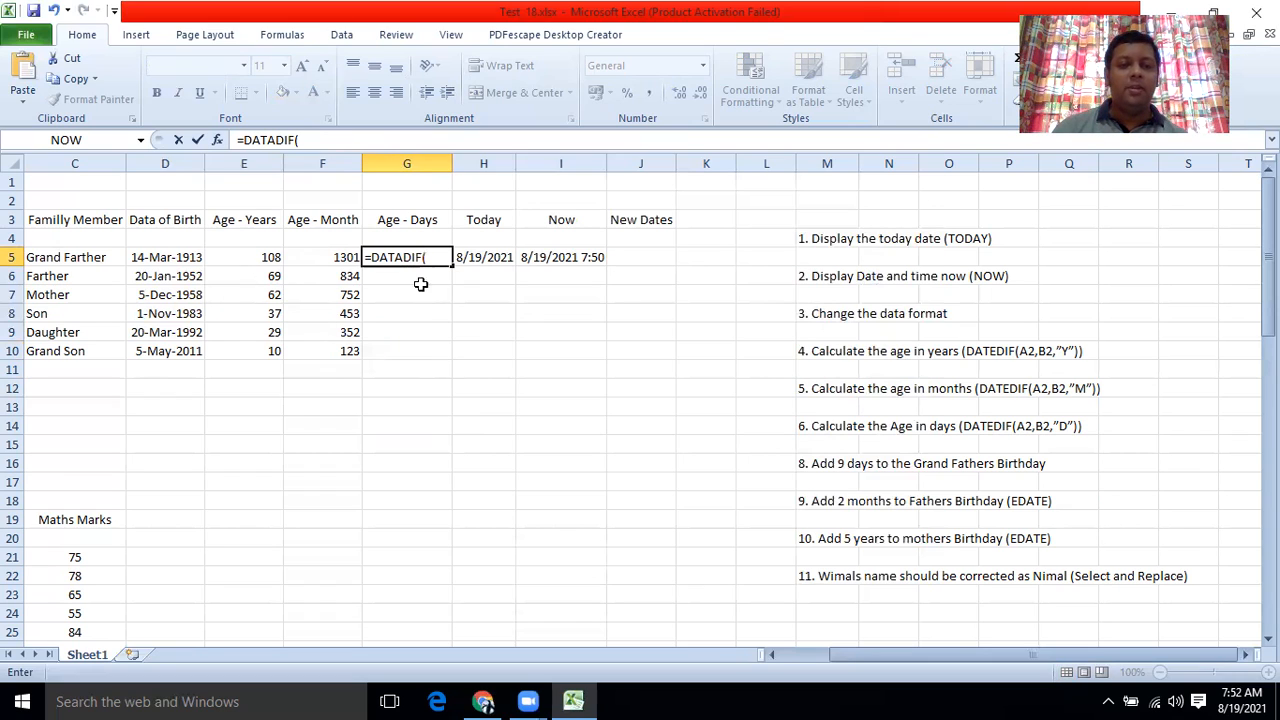
{"action": "left_click", "coordinate": [142, 260]}
{"action": "type", "text": ","}
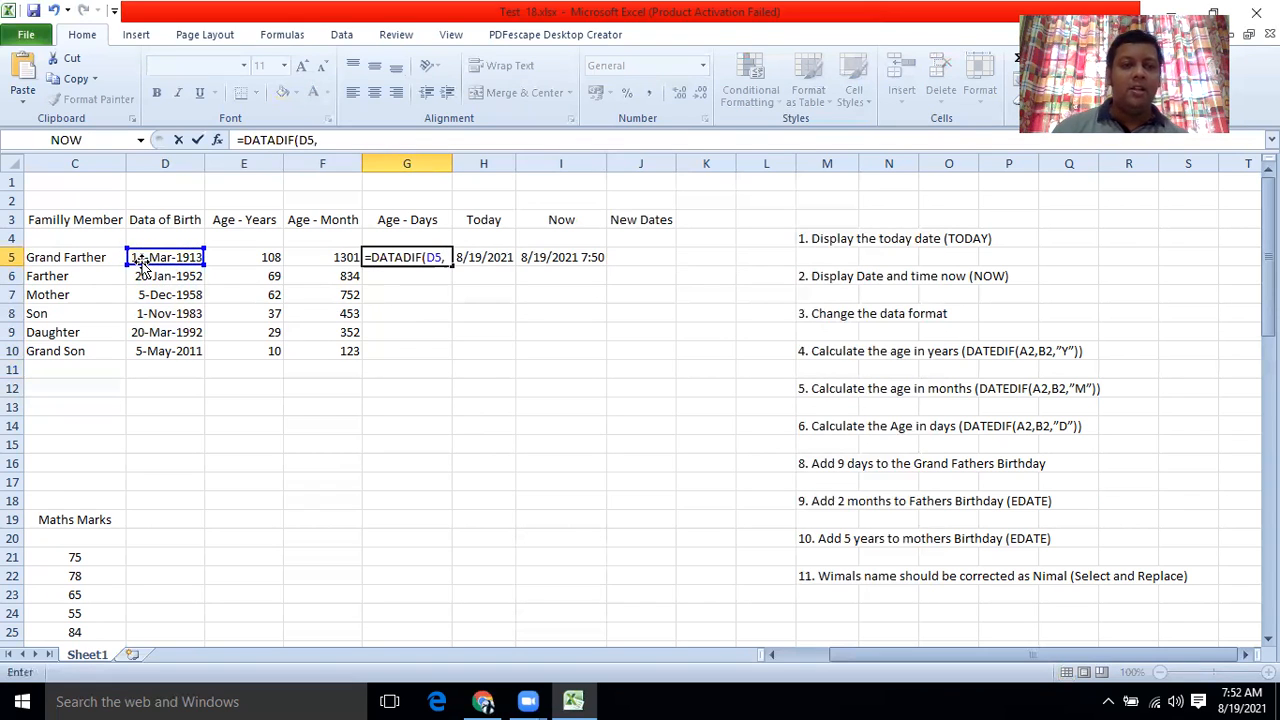
{"action": "left_click", "coordinate": [479, 257]}
{"action": "type", "text": ",\"D"}
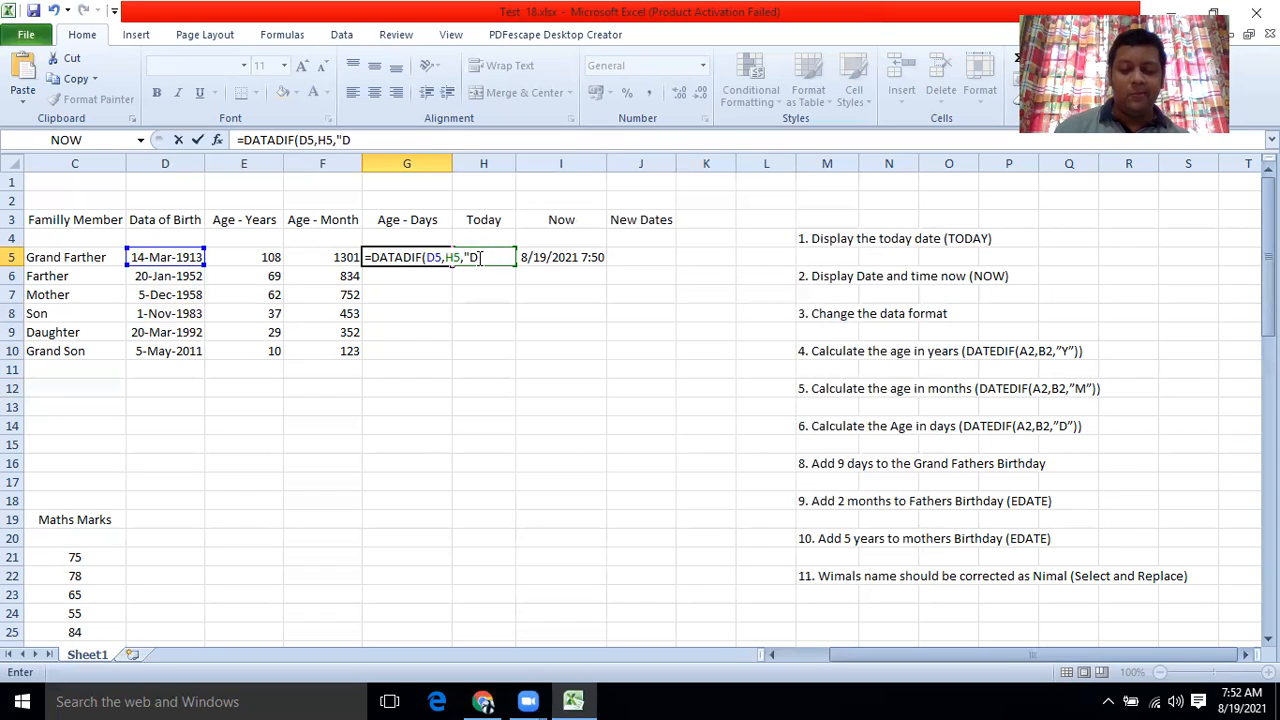
{"action": "type", "text": "\")"}
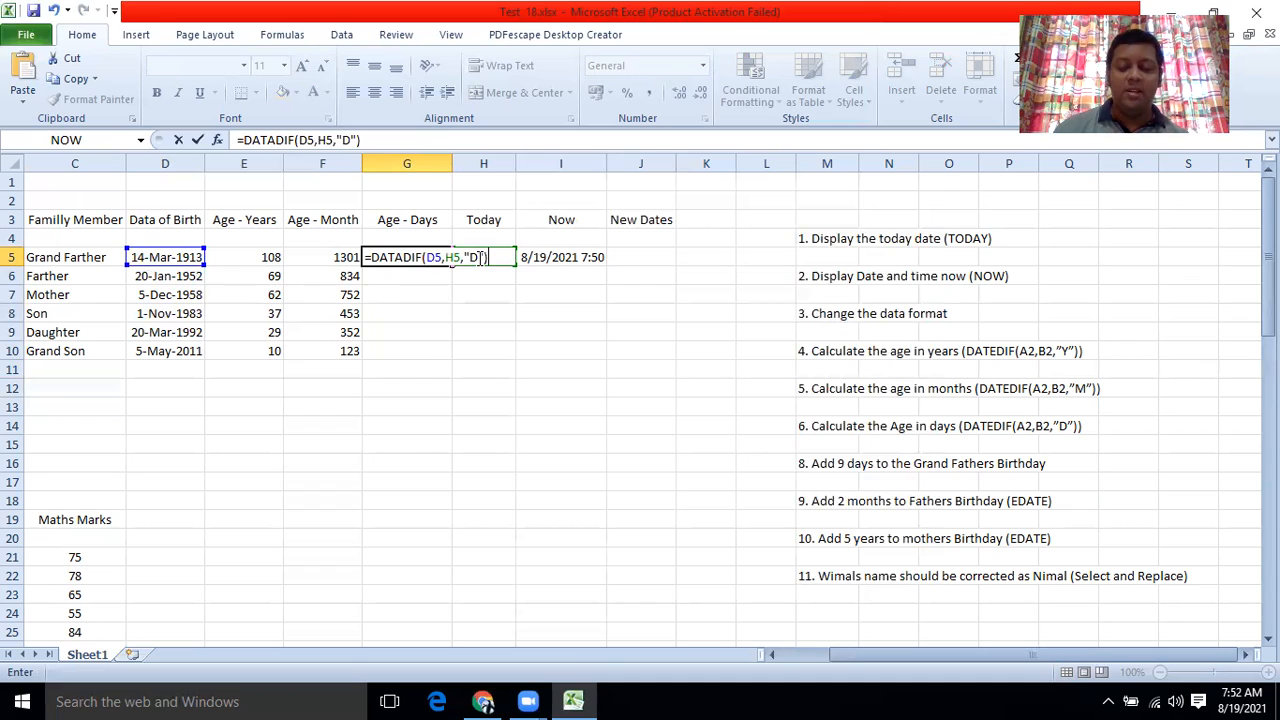
{"action": "key", "text": "Return"}
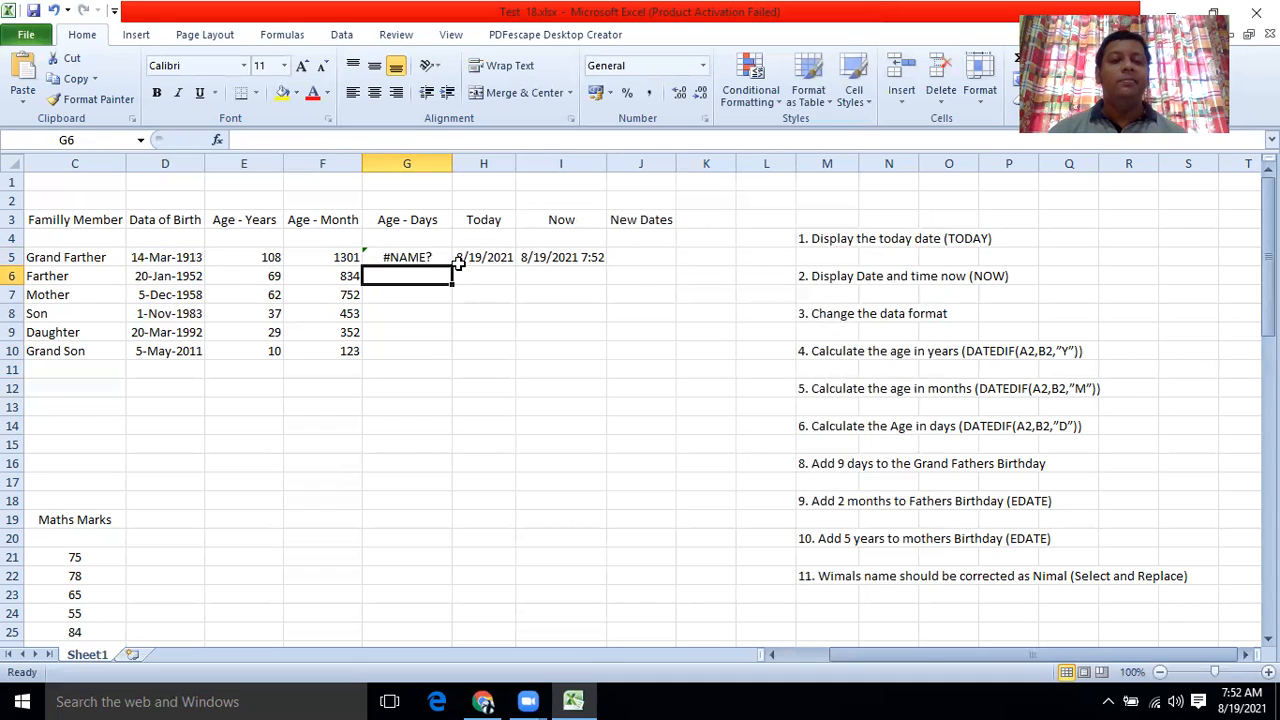
Widen the Age - Days column slightly and inspect the formula in G5
{"action": "double_click", "coordinate": [452, 165]}
{"action": "left_click_drag", "start_coordinate": [429, 163], "coordinate": [457, 162]}
{"action": "left_click", "coordinate": [425, 257]}
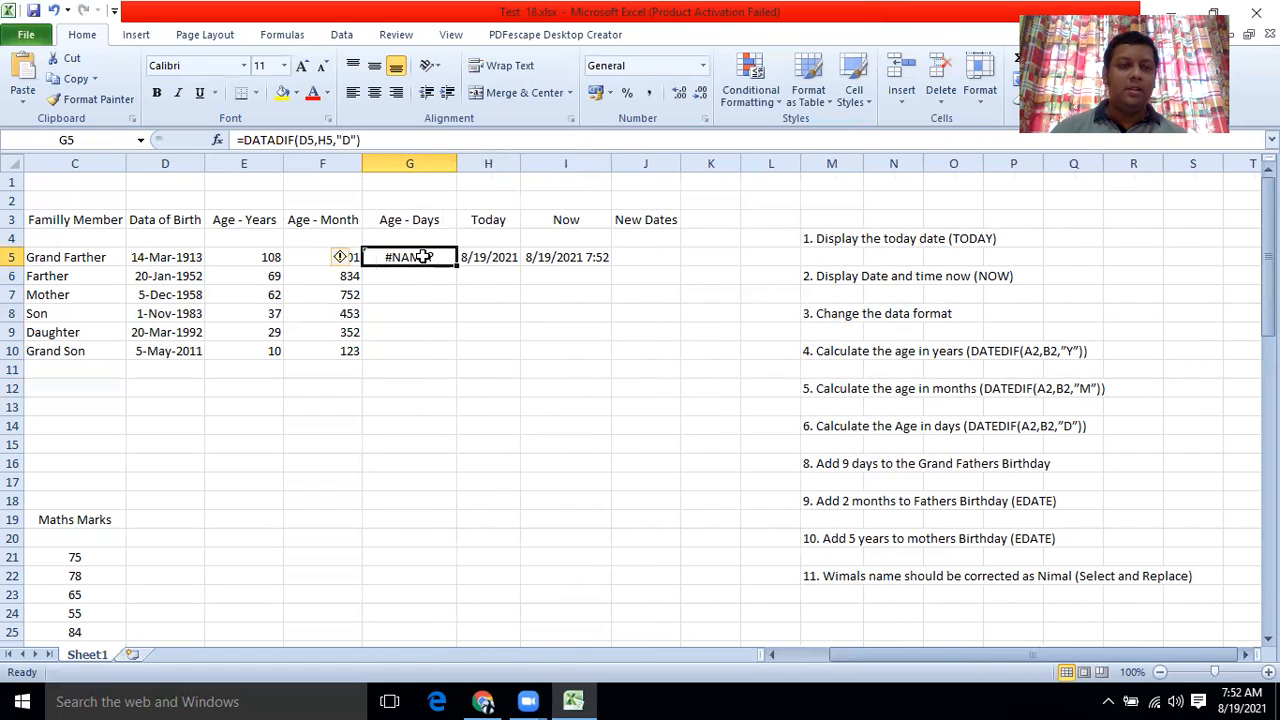
Compare the months formula in F5 with the days formula in G5, and clear cell G5
{"action": "left_click", "coordinate": [314, 256]}
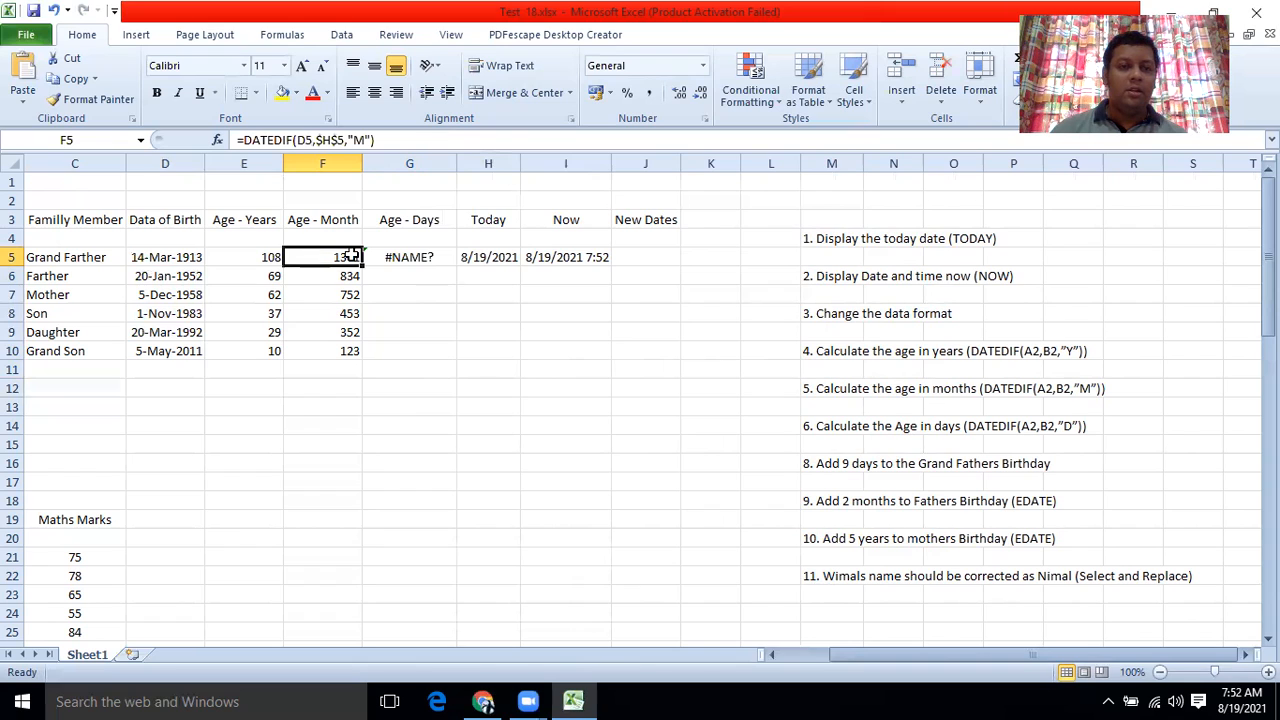
{"action": "left_click", "coordinate": [409, 257]}
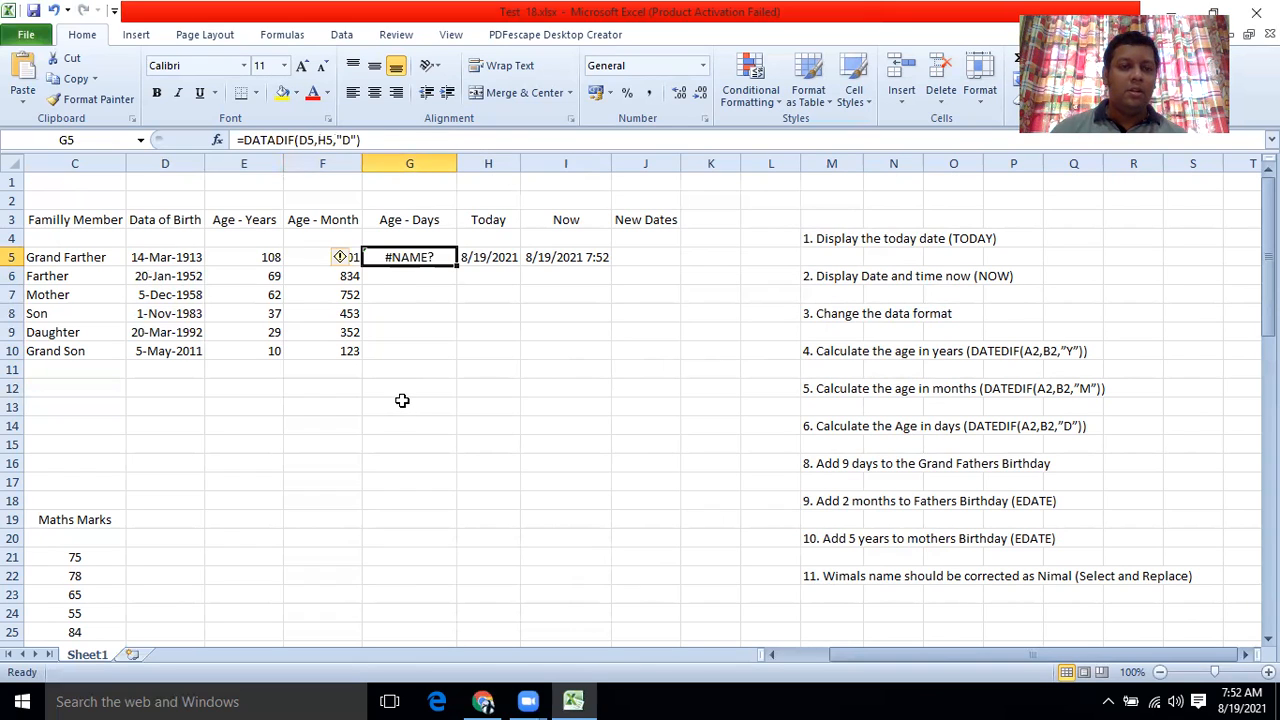
{"action": "left_click", "coordinate": [413, 293]}
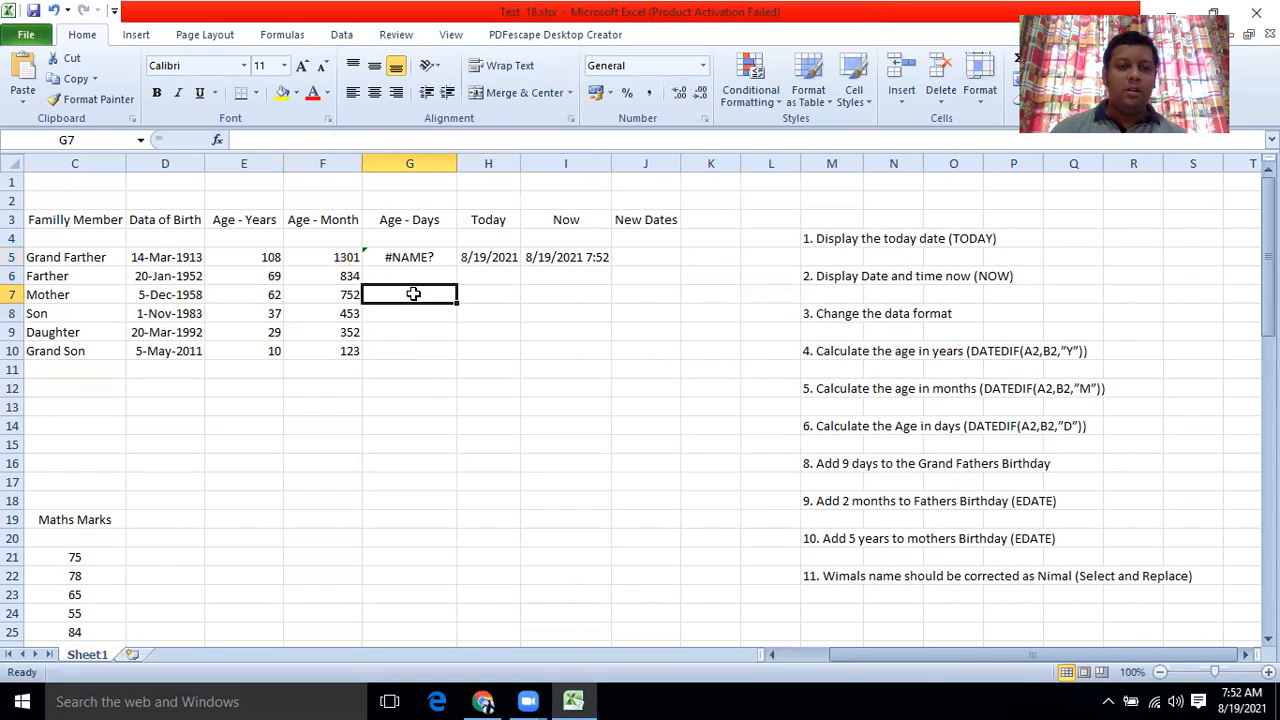
{"action": "left_click", "coordinate": [408, 254]}
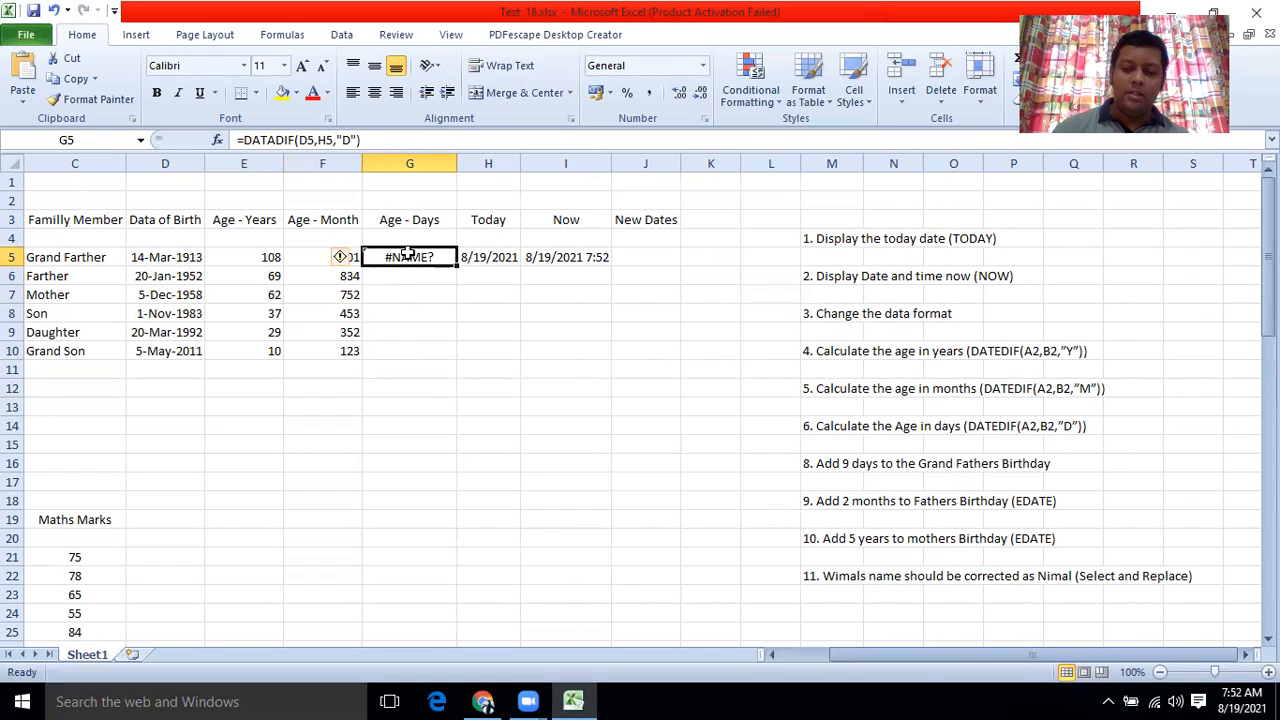
{"action": "key", "text": "Delete"}
Format cells G5:G10 in the Age - Days column as Date with the *3/14/2001 type
{"action": "left_click_drag", "start_coordinate": [408, 254], "coordinate": [406, 357]}
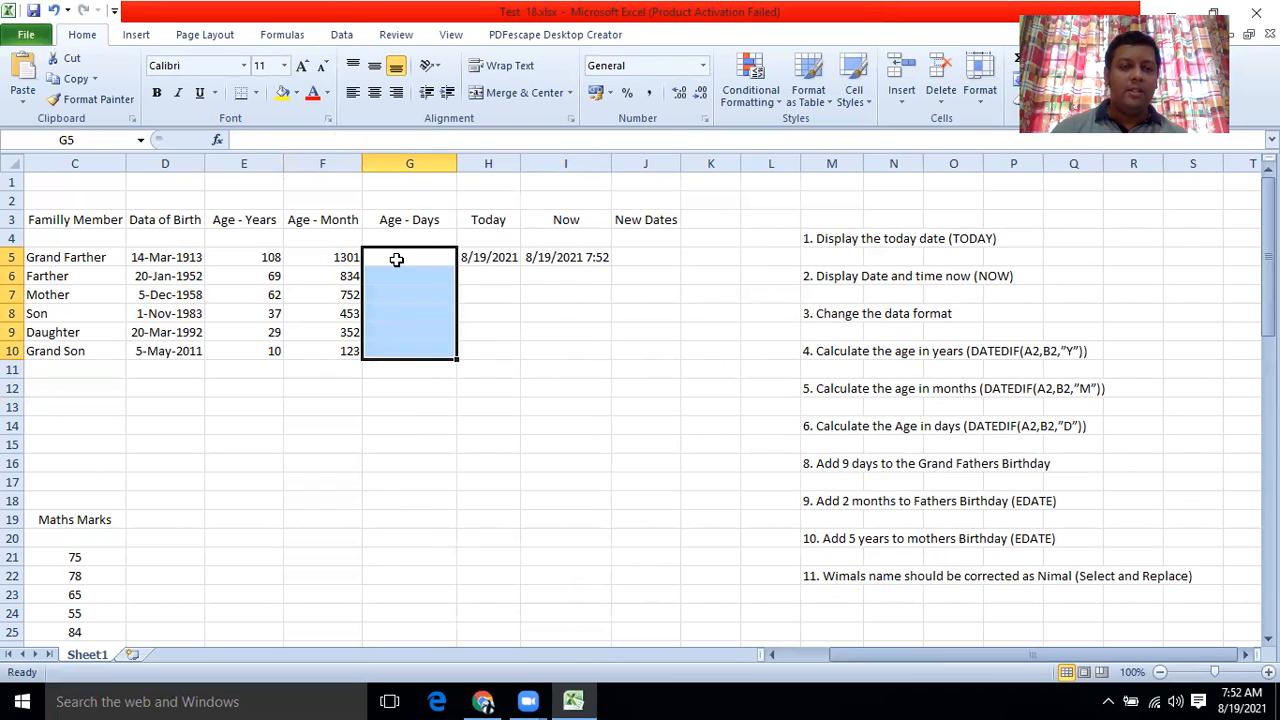
{"action": "right_click", "coordinate": [396, 259]}
{"action": "left_click", "coordinate": [460, 519]}
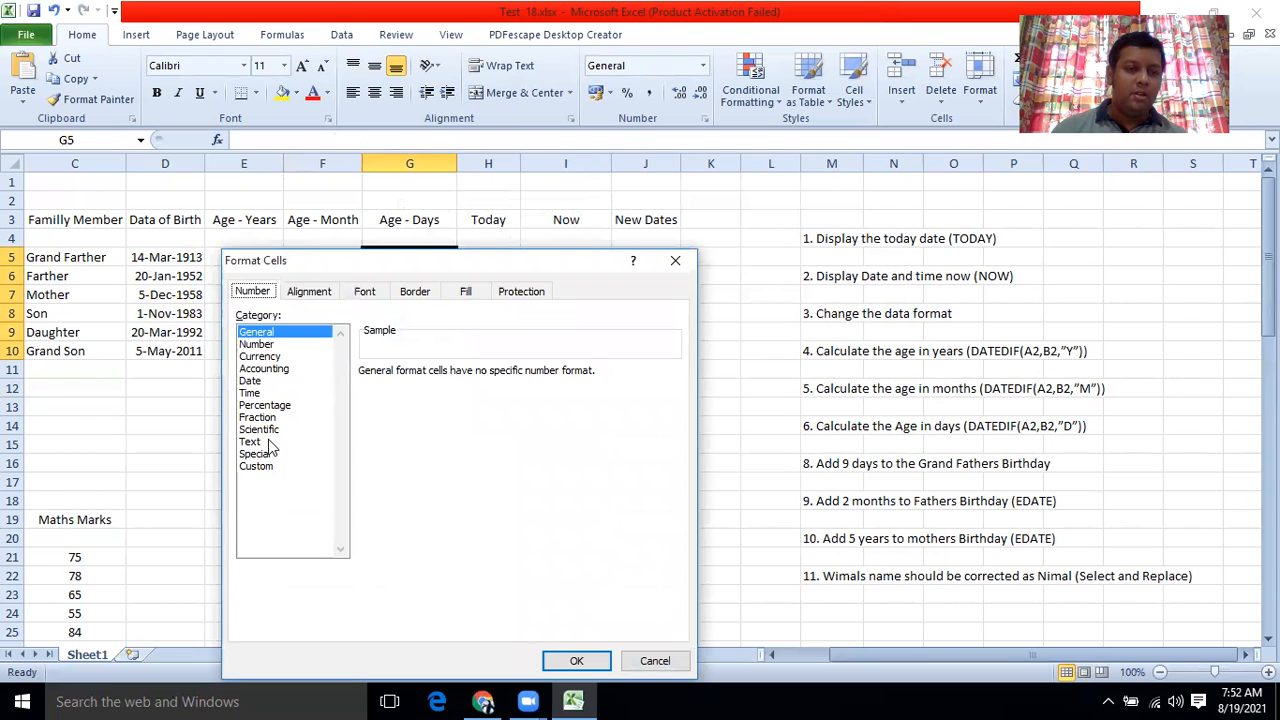
{"action": "left_click", "coordinate": [257, 382]}
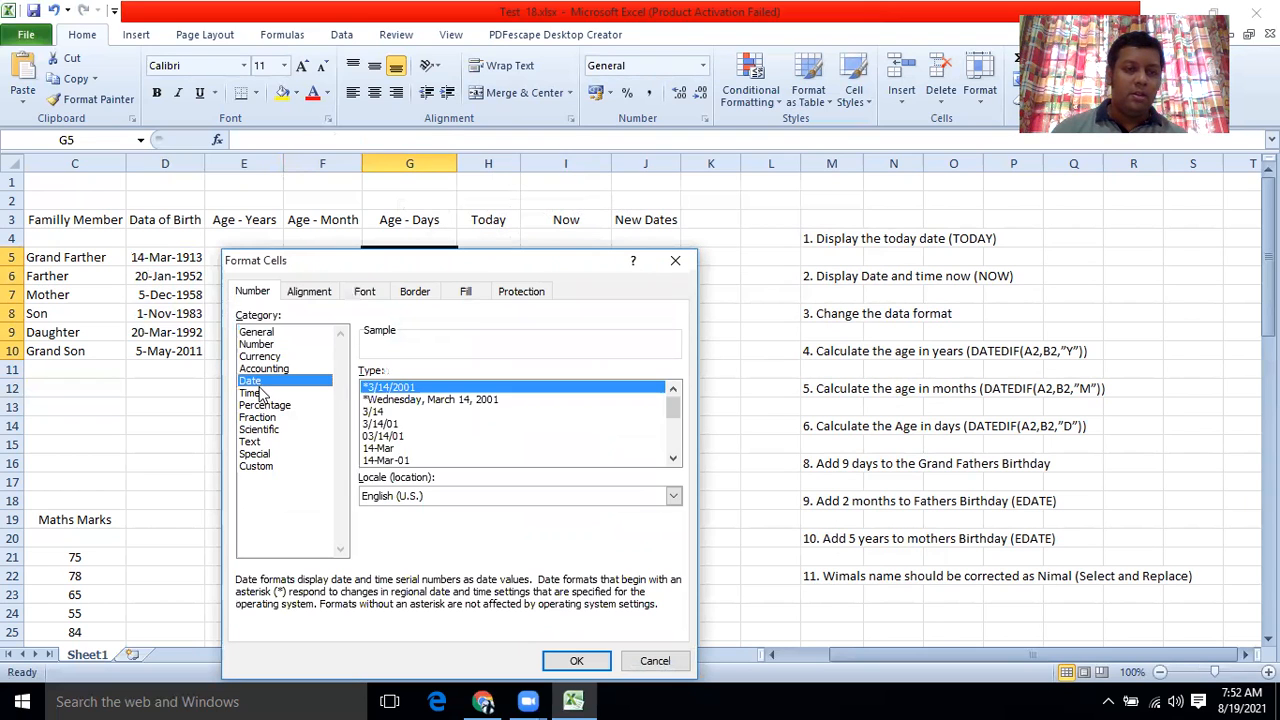
{"action": "left_click", "coordinate": [576, 660]}
{"action": "left_click", "coordinate": [424, 452]}
Enter =DATEDIF(D5,H5,"D") in cell G5 to calculate the grandfather's age in days
{"action": "left_click", "coordinate": [406, 258]}
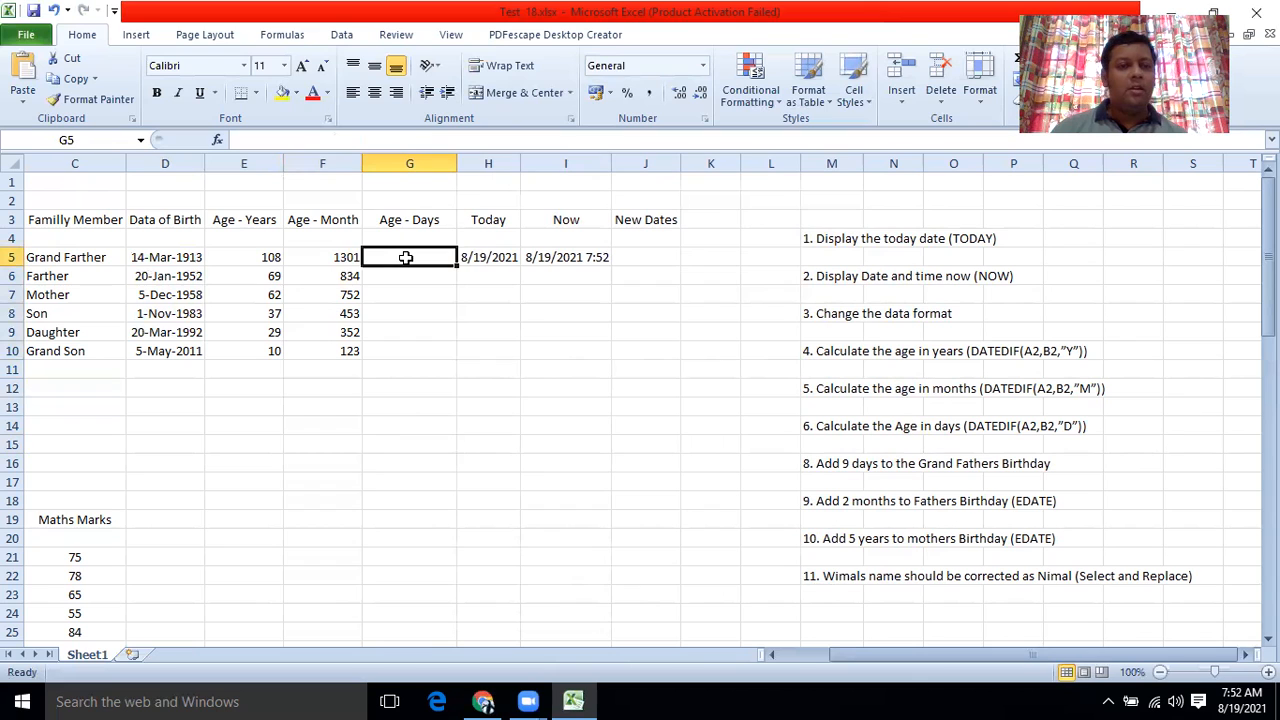
{"action": "type", "text": "="}
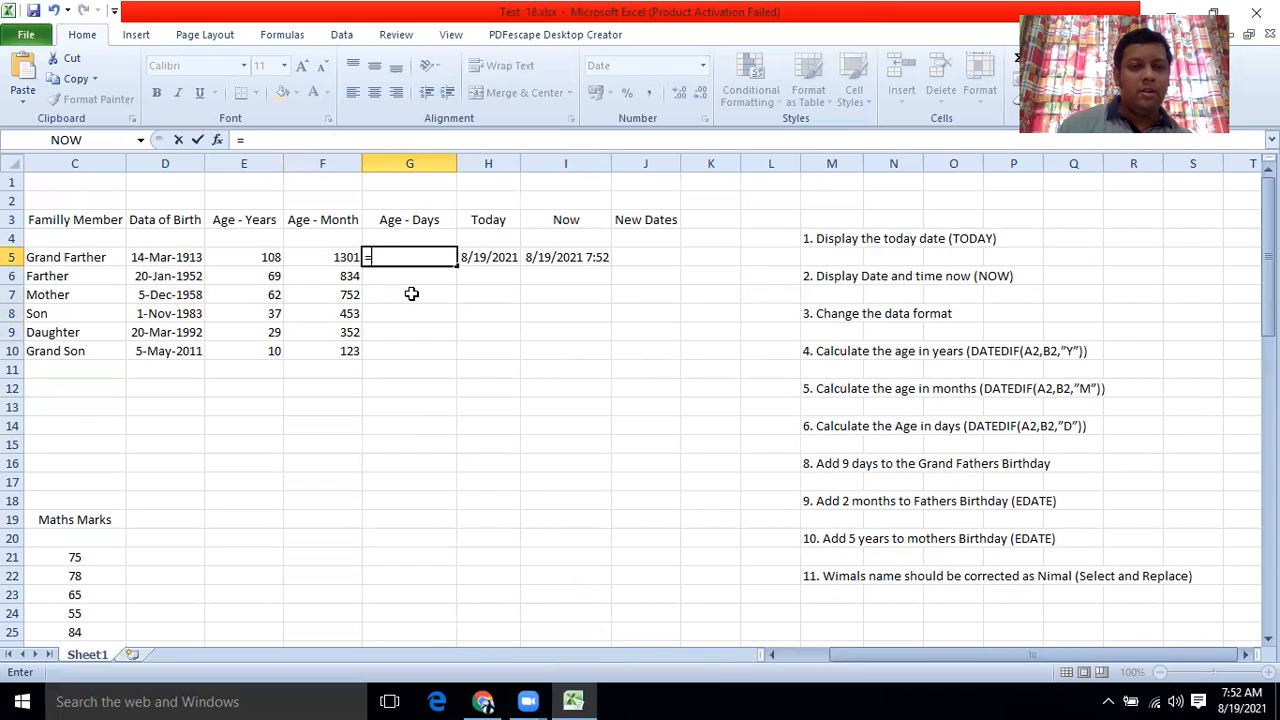
{"action": "type", "text": "DAT"}
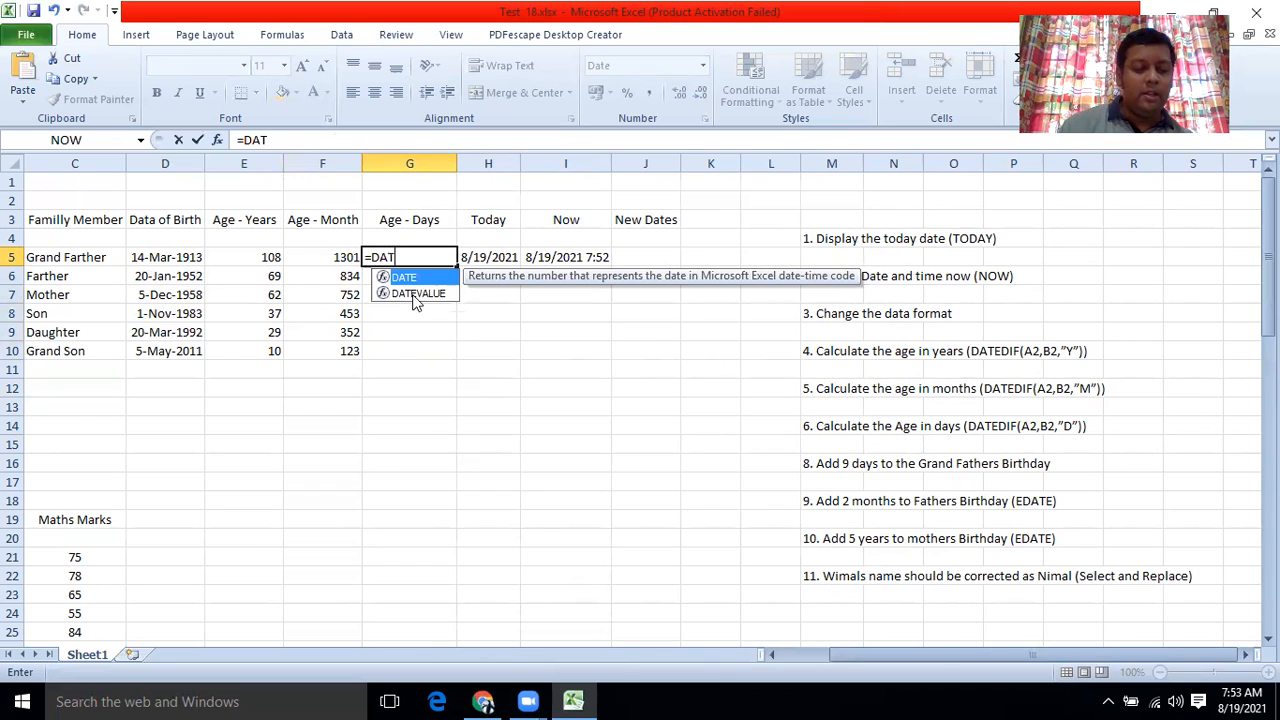
{"action": "type", "text": "ED"}
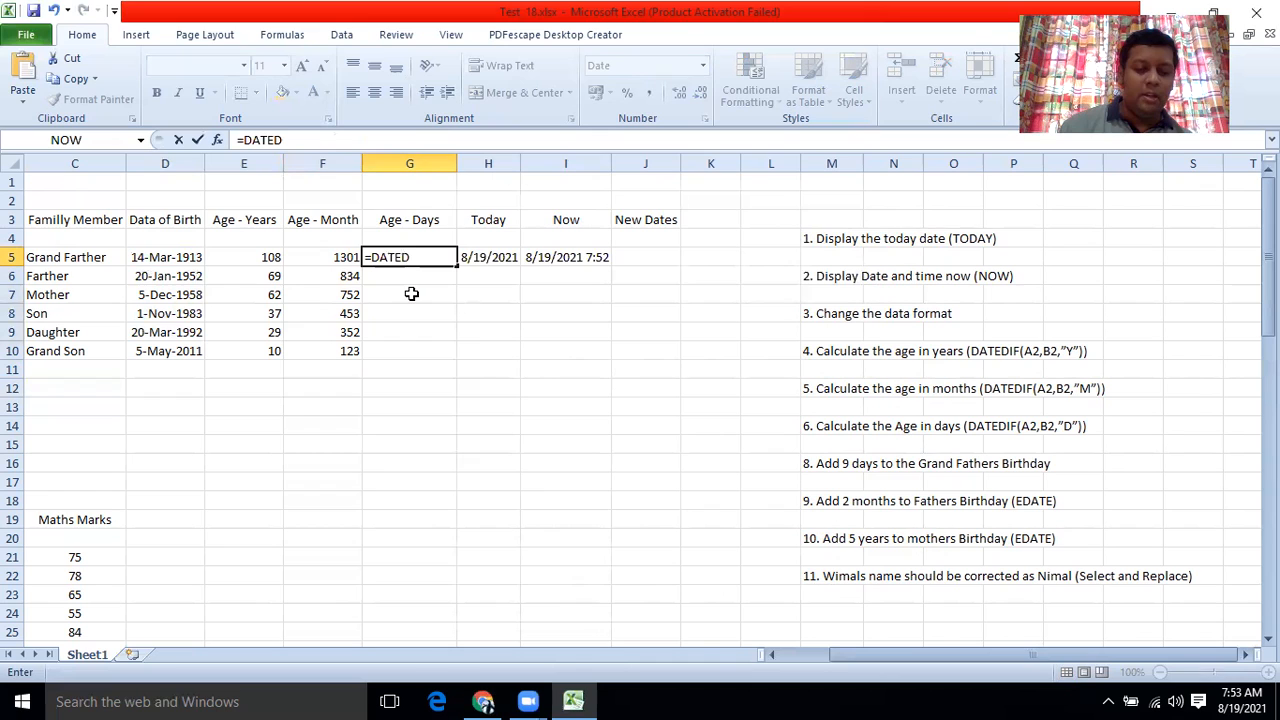
{"action": "type", "text": "IF("}
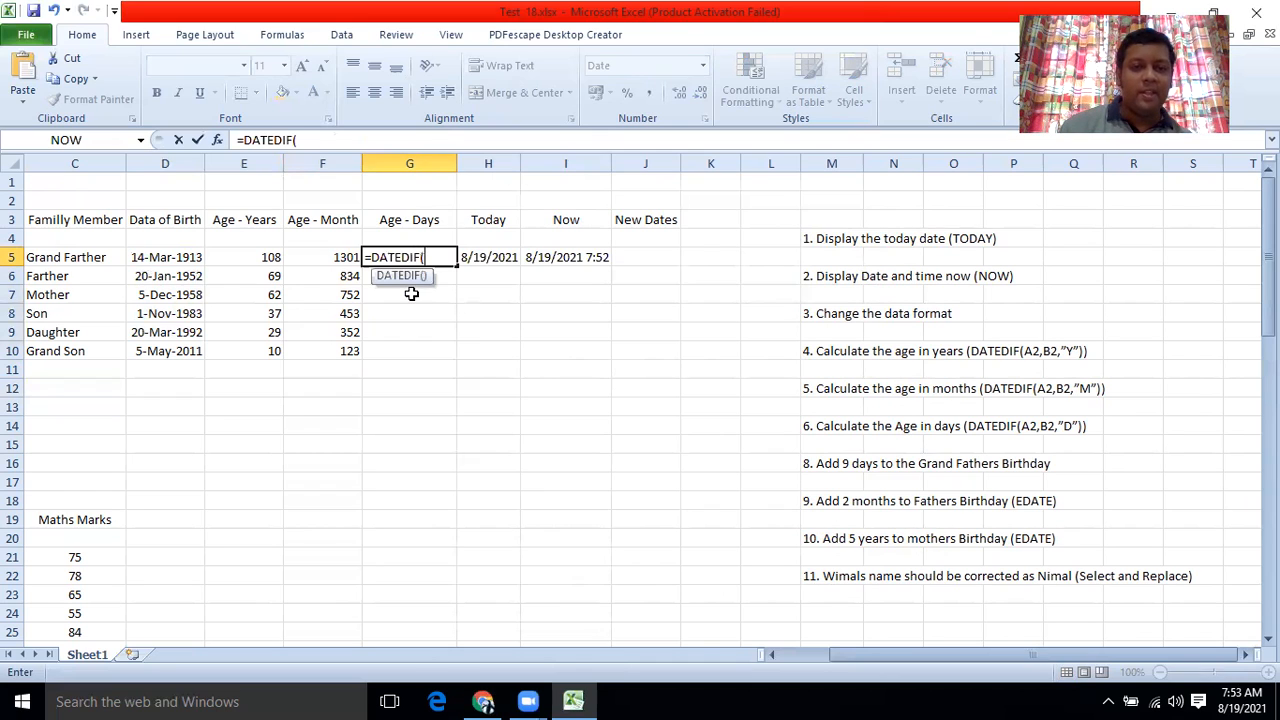
{"action": "left_click", "coordinate": [176, 257]}
{"action": "type", "text": ","}
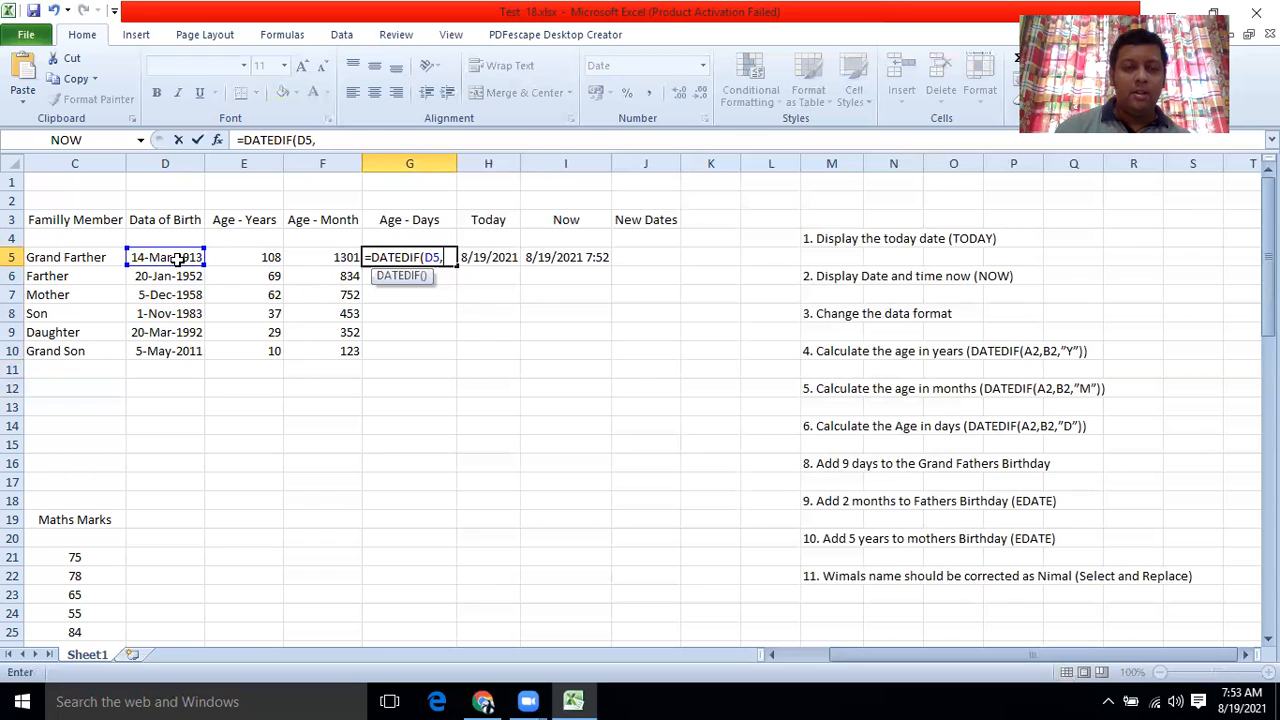
{"action": "left_click", "coordinate": [481, 257]}
{"action": "type", "text": ","}
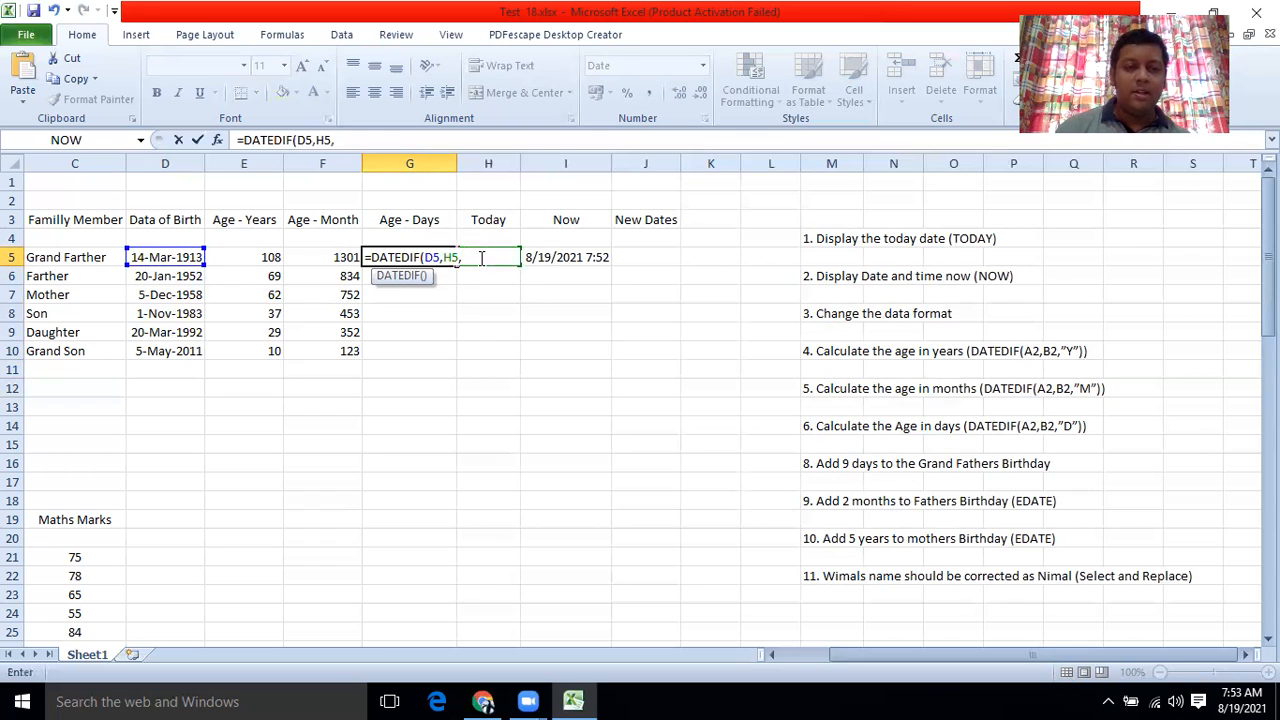
{"action": "type", "text": "\"D"}
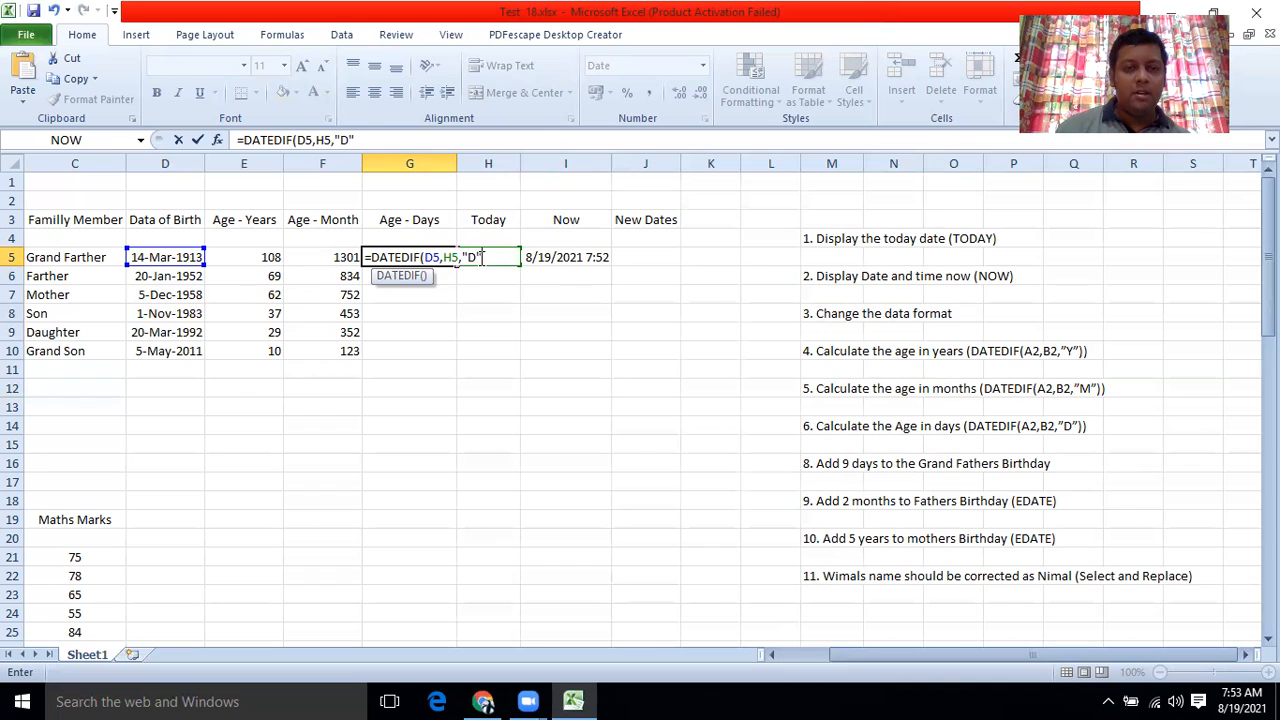
{"action": "type", "text": "\")"}
{"action": "key", "text": "Return"}
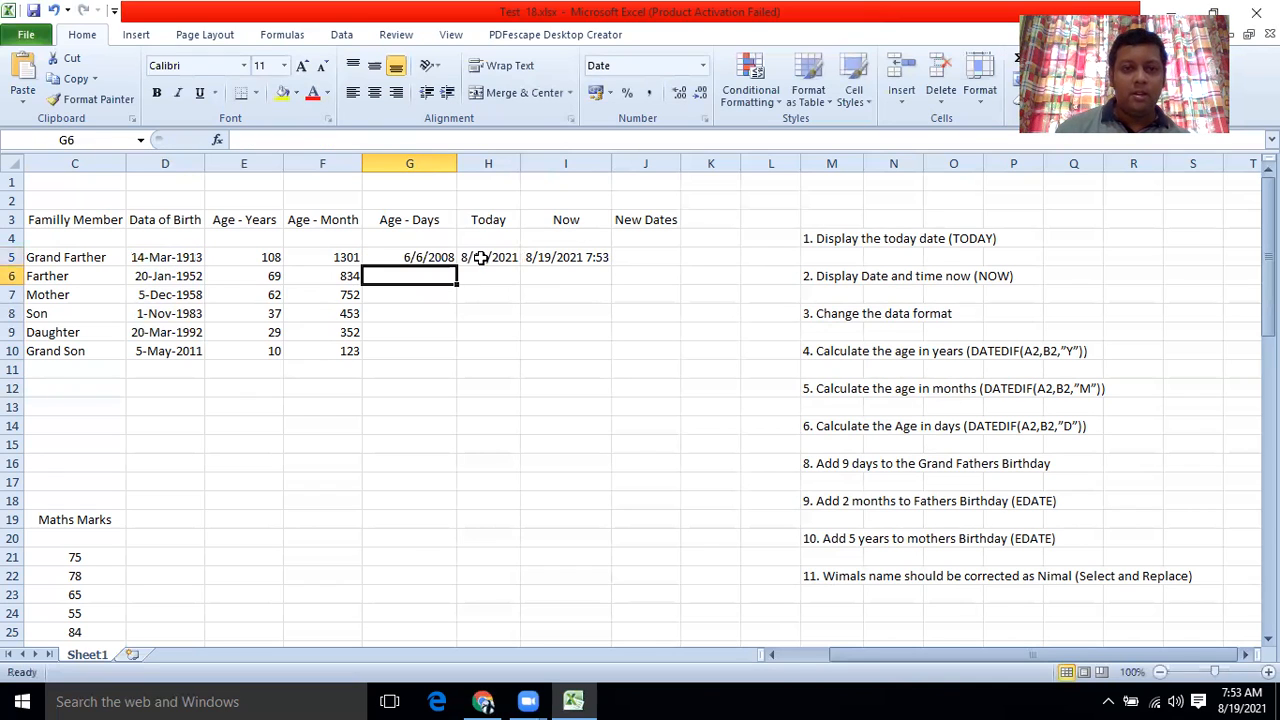
Set the number format of cell G5 to General so the age shows as a number of days
{"action": "left_click", "coordinate": [458, 366]}
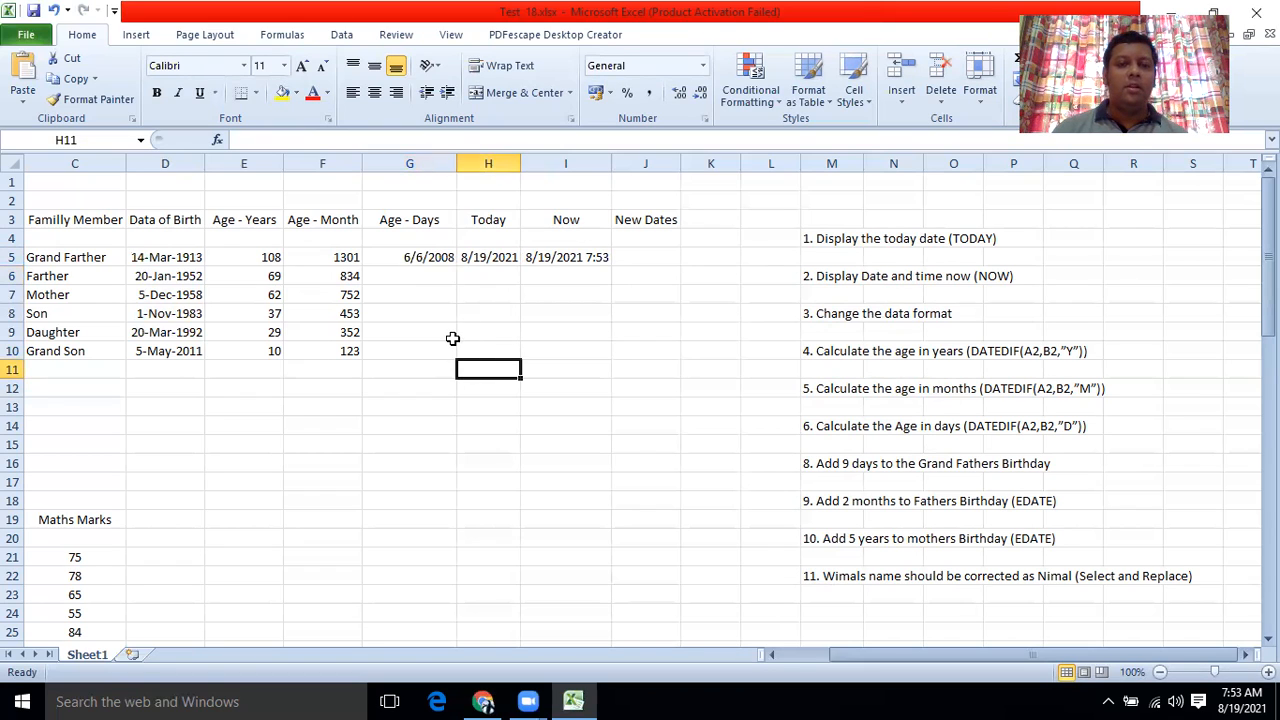
{"action": "left_click", "coordinate": [397, 257]}
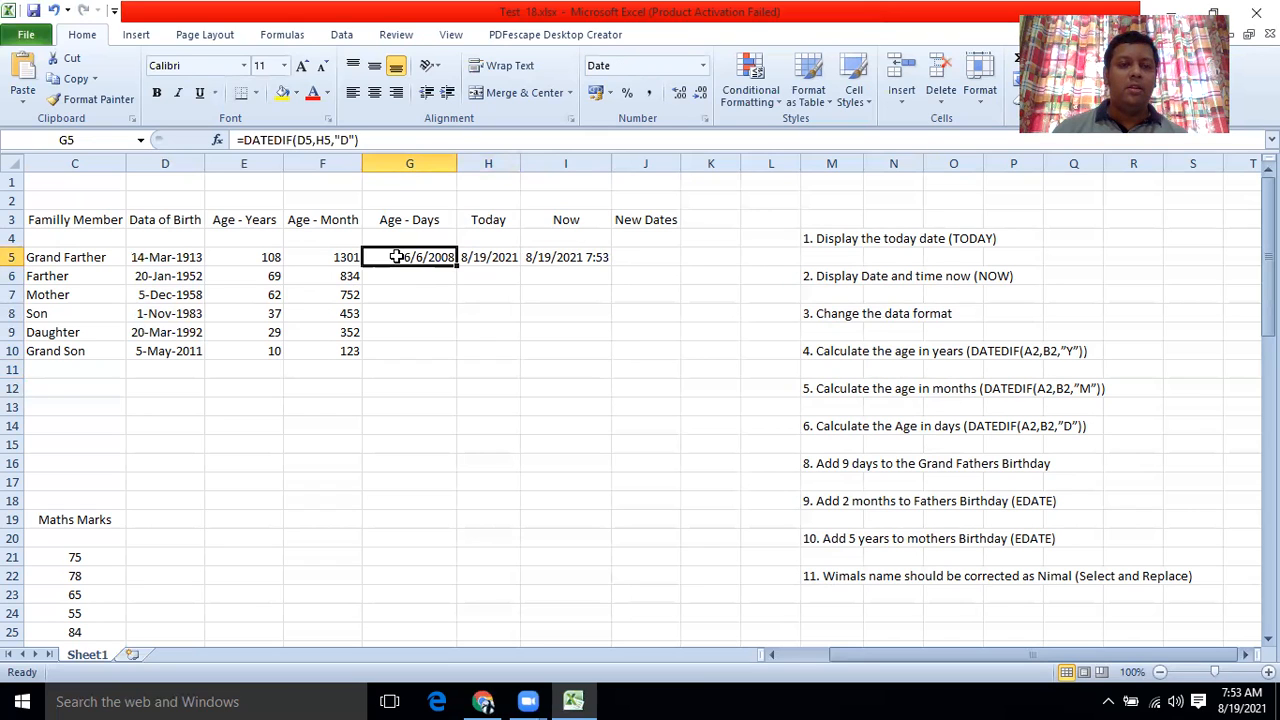
{"action": "right_click", "coordinate": [397, 257]}
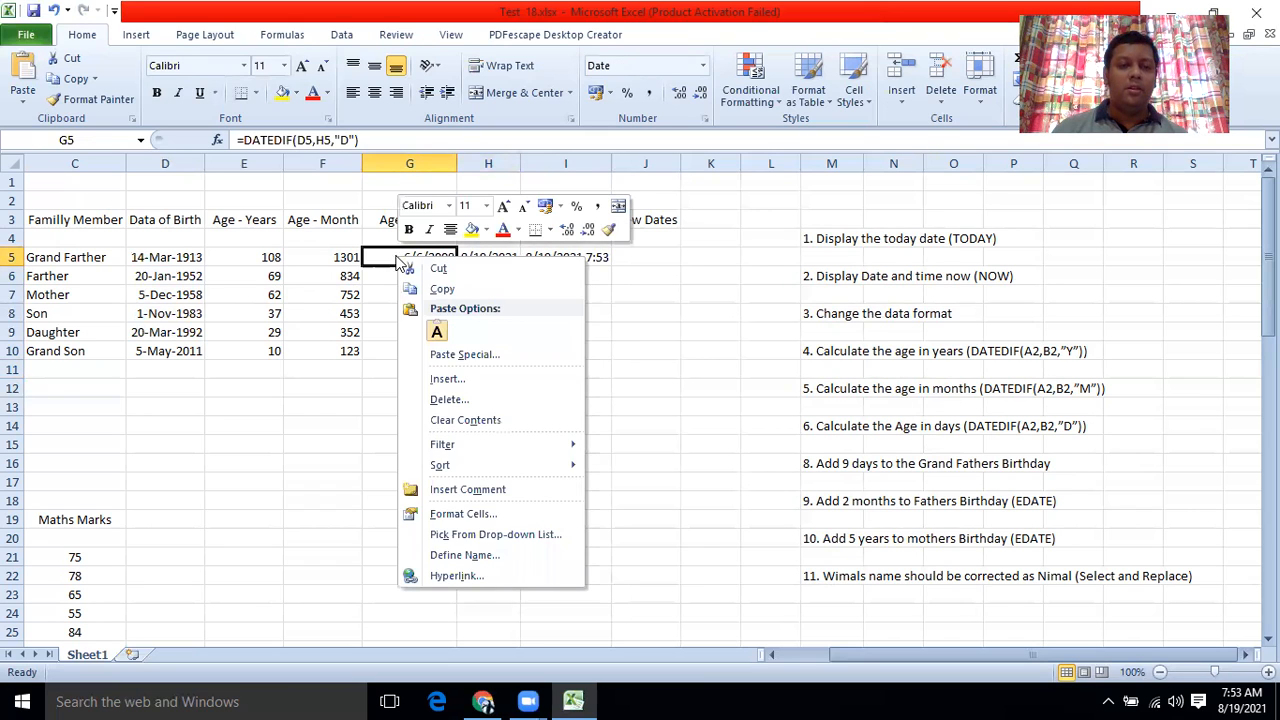
{"action": "left_click", "coordinate": [436, 515]}
{"action": "left_click", "coordinate": [258, 332]}
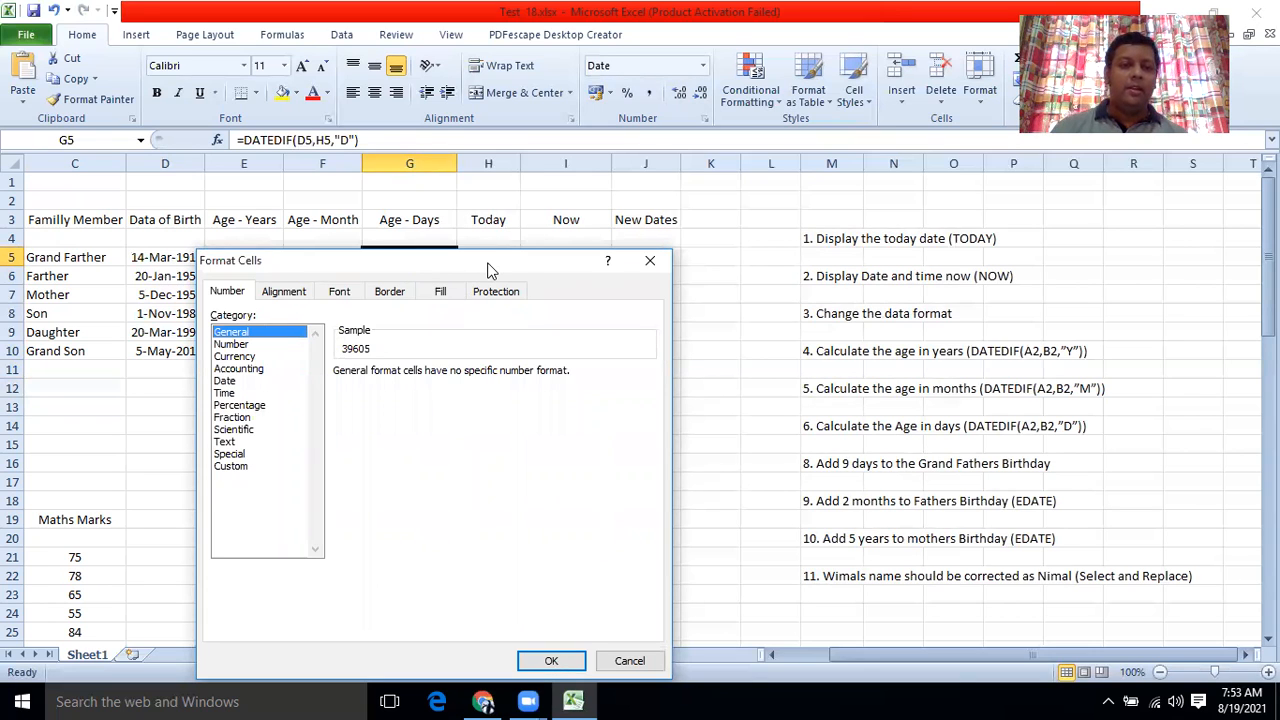
{"action": "left_click_drag", "start_coordinate": [490, 270], "coordinate": [794, 239]}
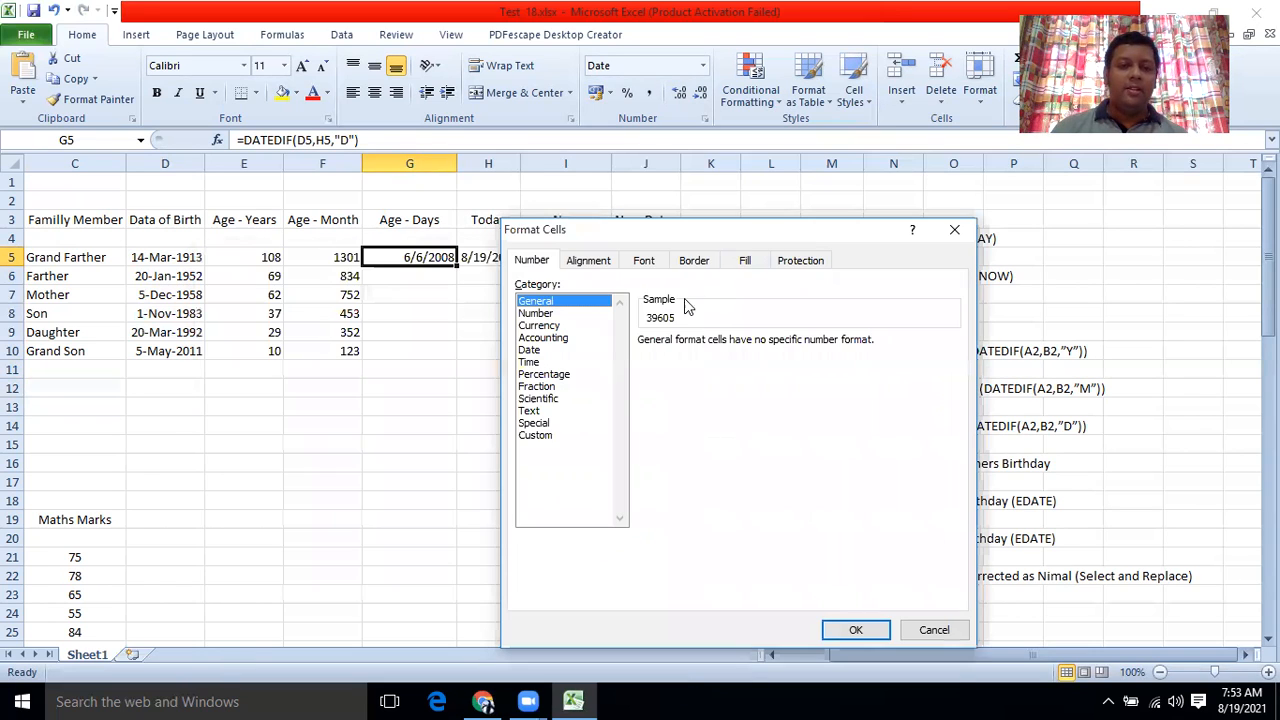
{"action": "left_click", "coordinate": [856, 630]}
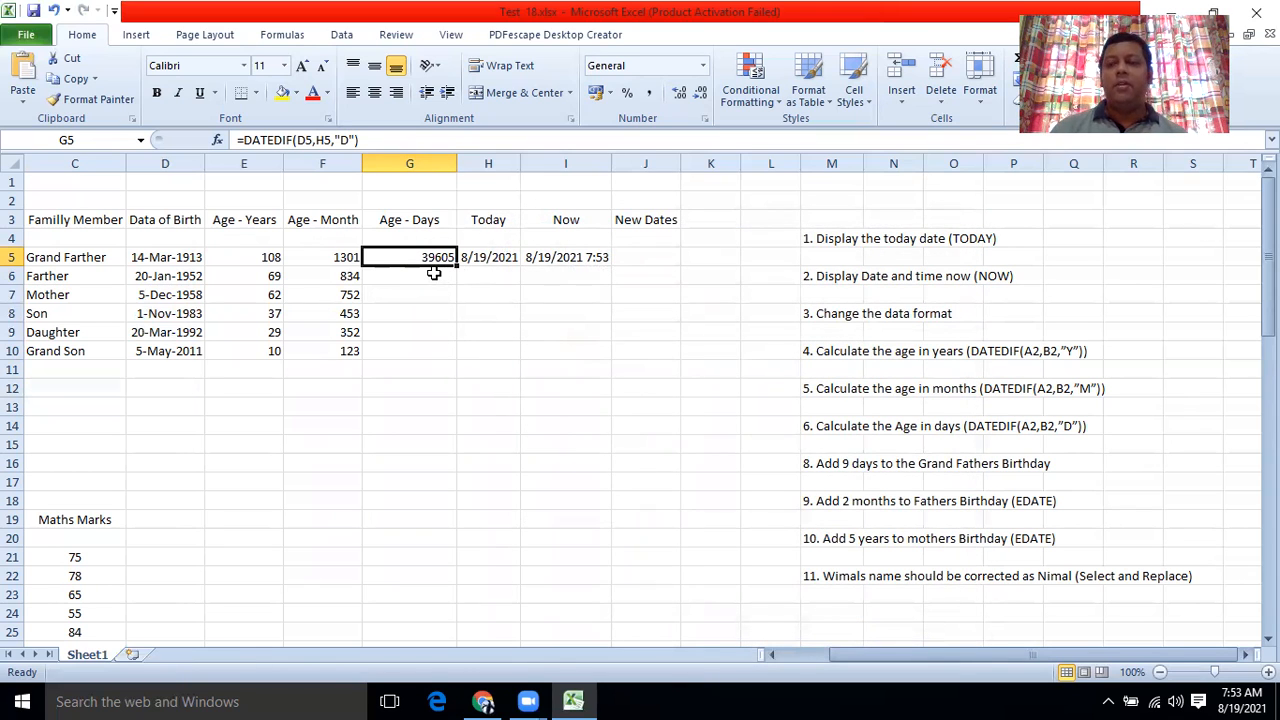
Make the H5 reference in cell G5 absolute so the formula reads =DATEDIF(D5,$H$5,"D")
{"action": "left_click", "coordinate": [318, 140]}
{"action": "left_click", "coordinate": [358, 141]}
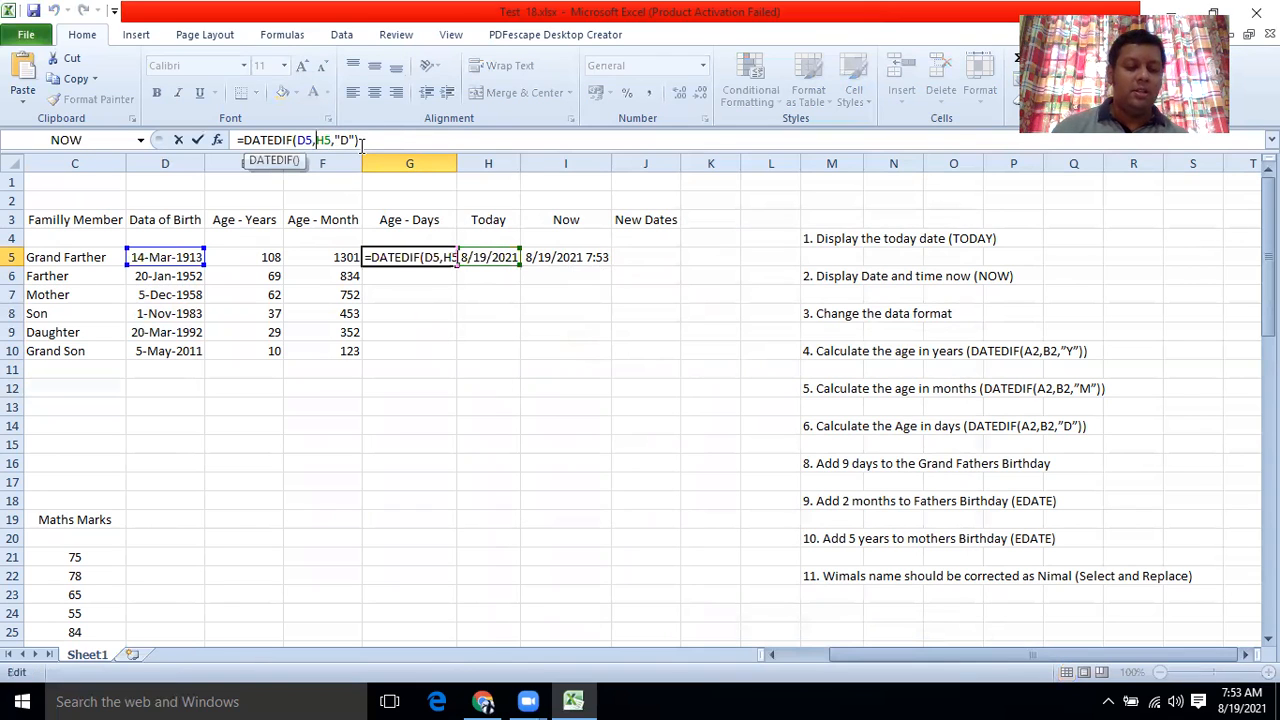
{"action": "type", "text": "S"}
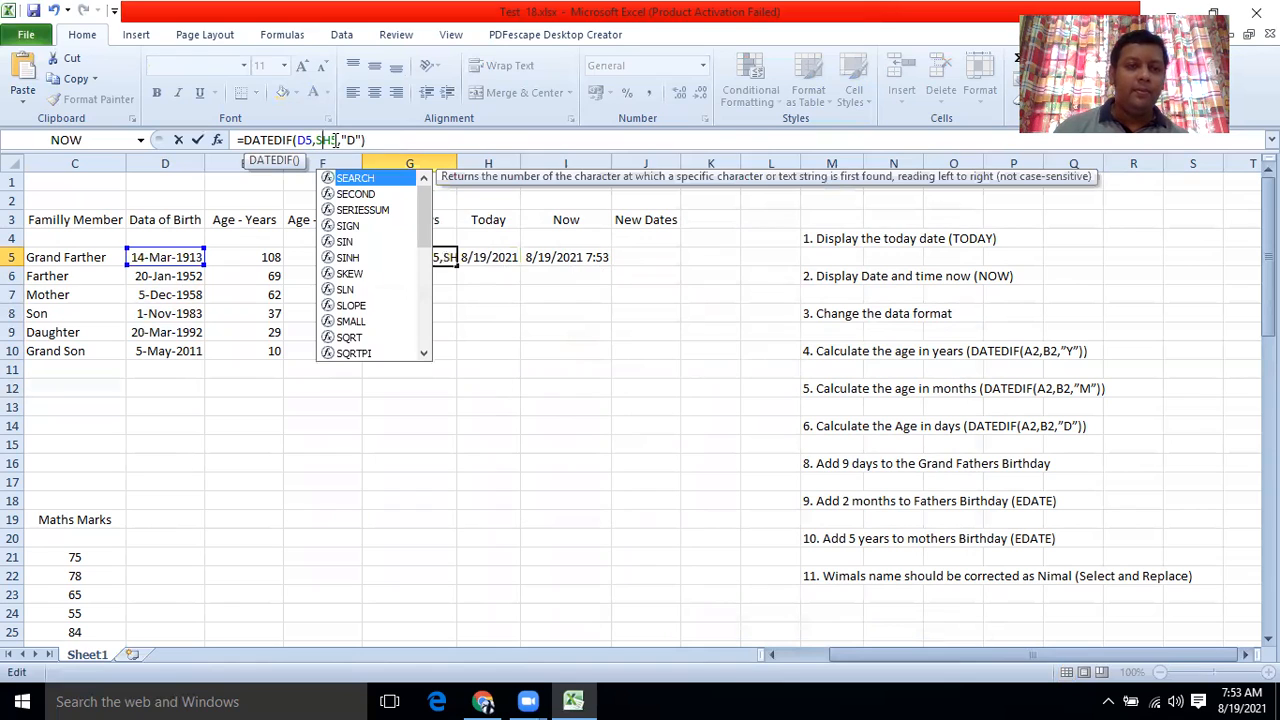
{"action": "left_click", "coordinate": [352, 140]}
{"action": "type", "text": "D"}
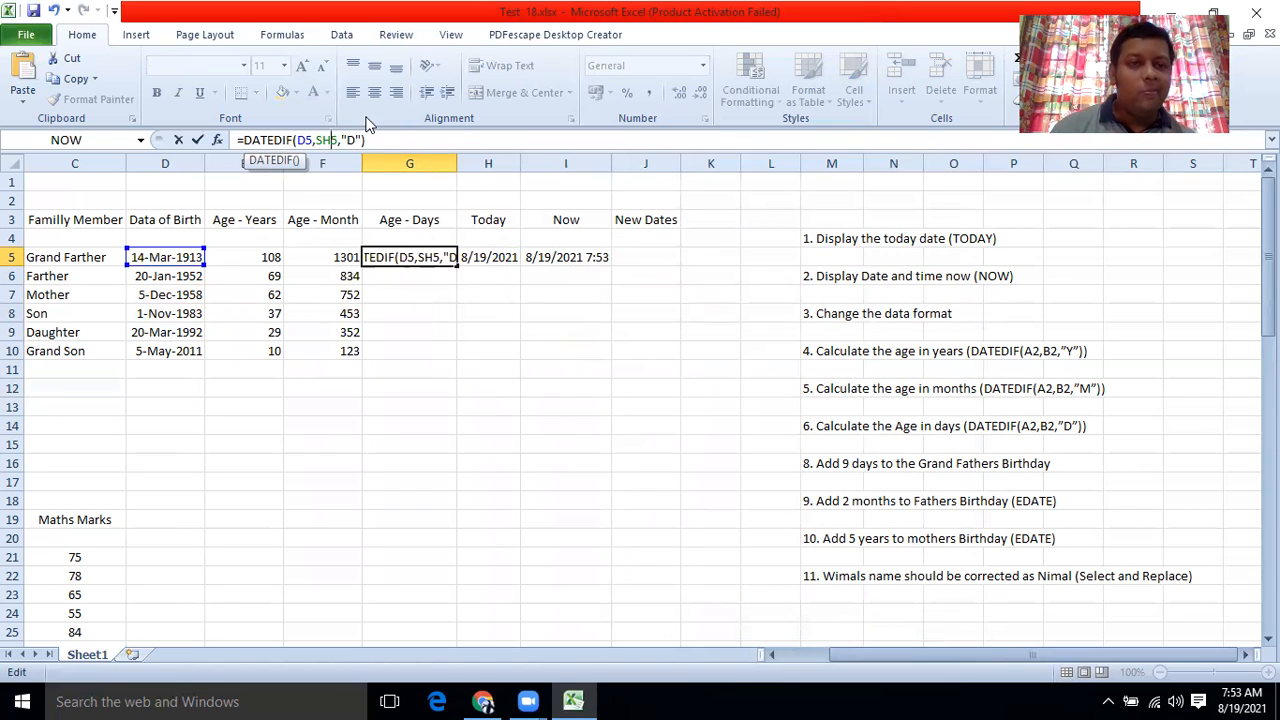
{"action": "left_click", "coordinate": [324, 140]}
{"action": "key", "text": "BackSpace"}
{"action": "type", "text": "$"}
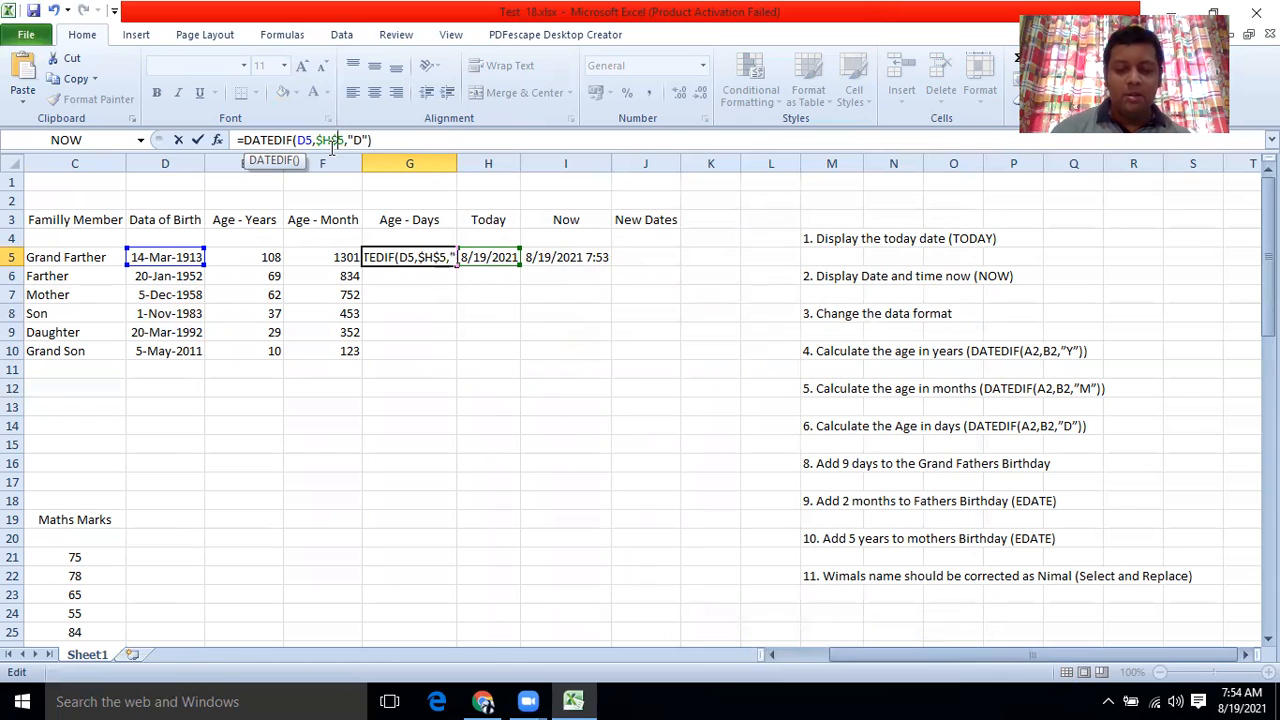
{"action": "key", "text": "Return"}
Fill the age-in-days formula from G5 down through G10 for the remaining family members
{"action": "left_click", "coordinate": [422, 256]}
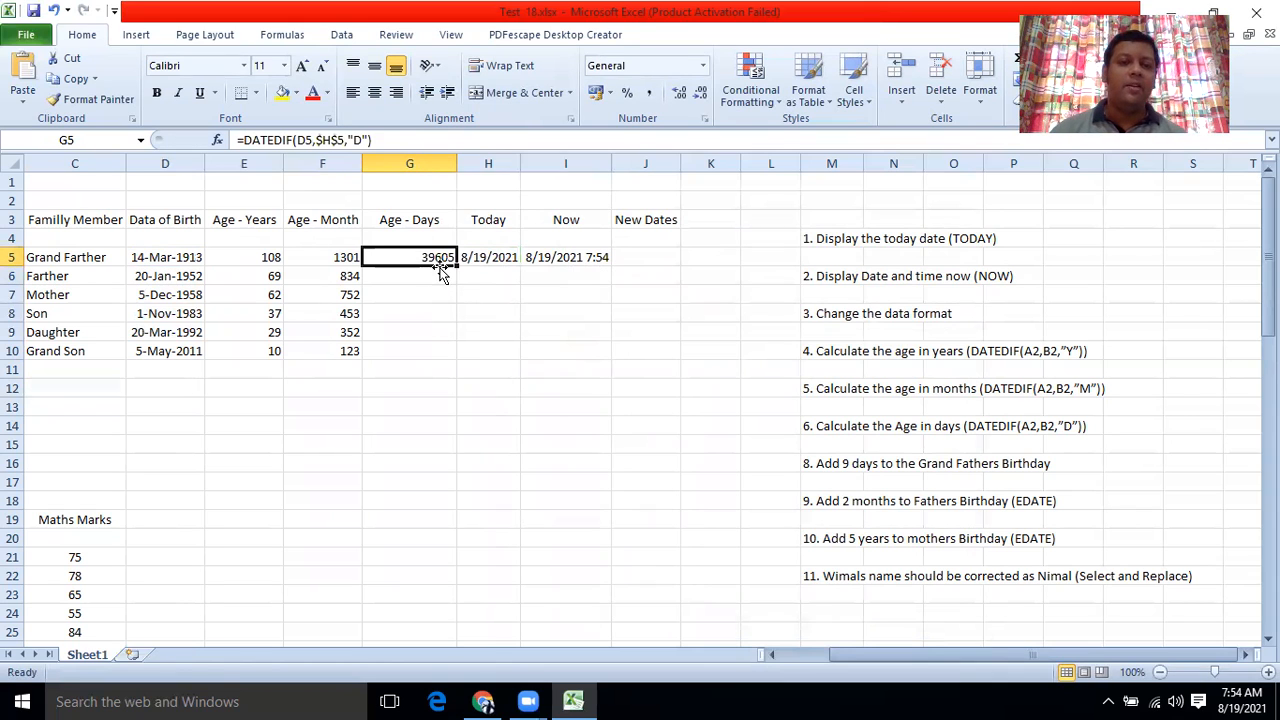
{"action": "left_click_drag", "start_coordinate": [458, 265], "coordinate": [450, 358]}
{"action": "left_click", "coordinate": [542, 346]}
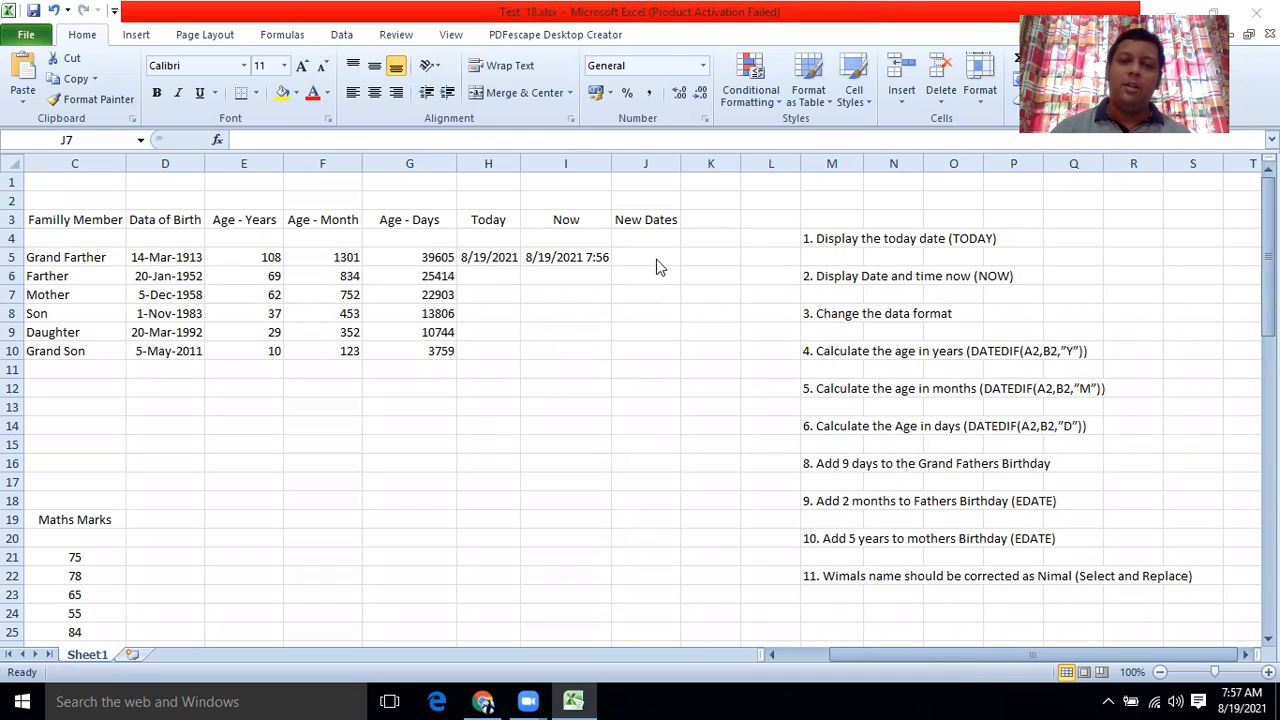
Format cells J5:J10 in the New Dates column as Date with the *3/14/2001 type
{"action": "left_click_drag", "start_coordinate": [658, 258], "coordinate": [653, 347]}
{"action": "right_click", "coordinate": [651, 315]}
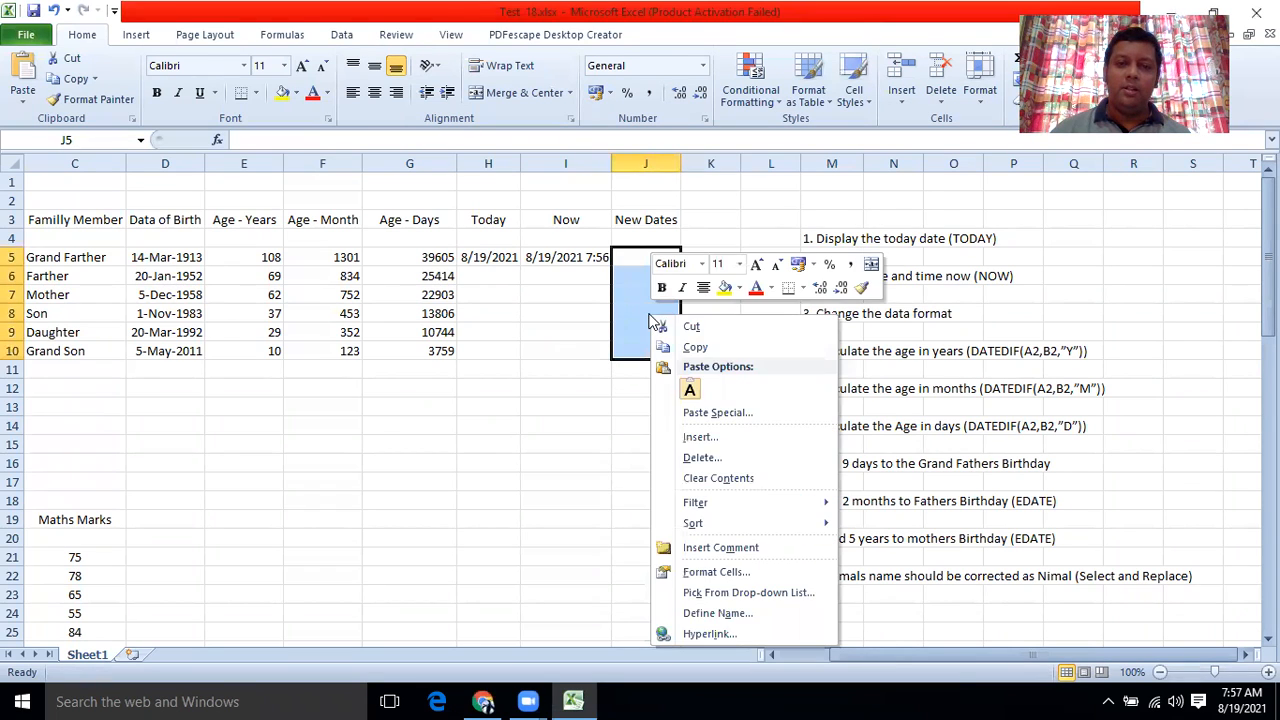
{"action": "left_click", "coordinate": [716, 571]}
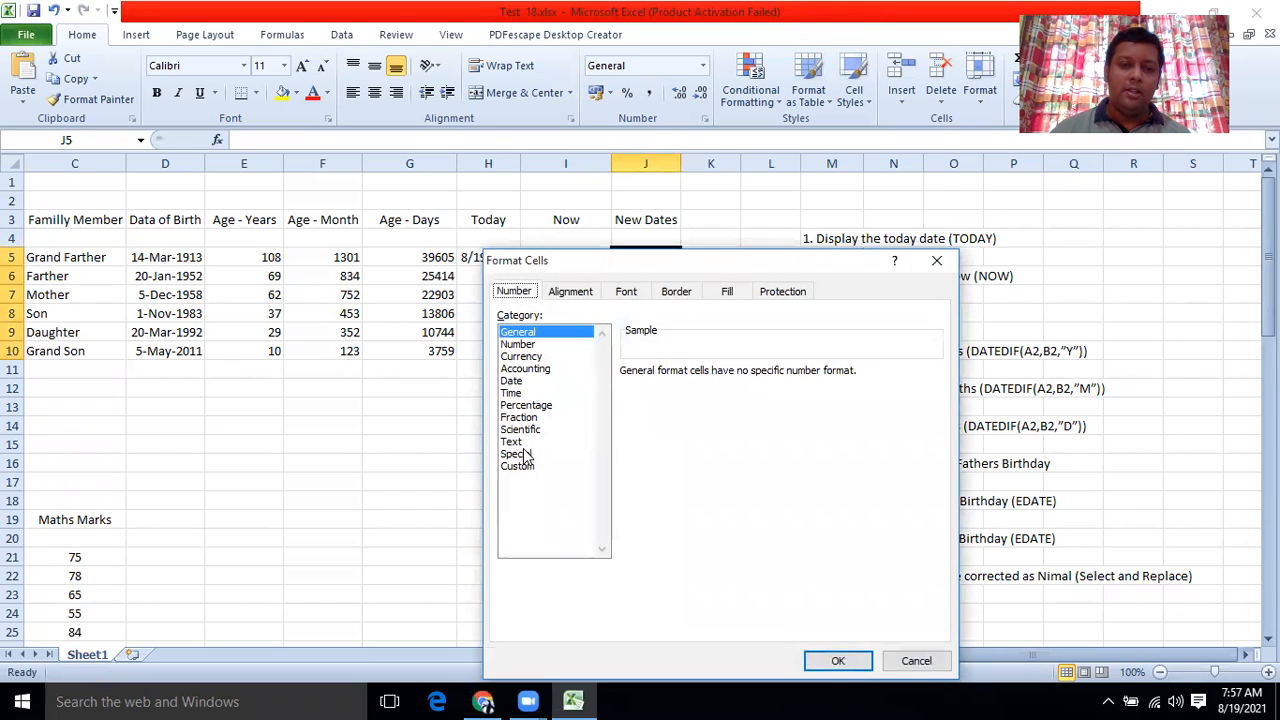
{"action": "left_click", "coordinate": [512, 381]}
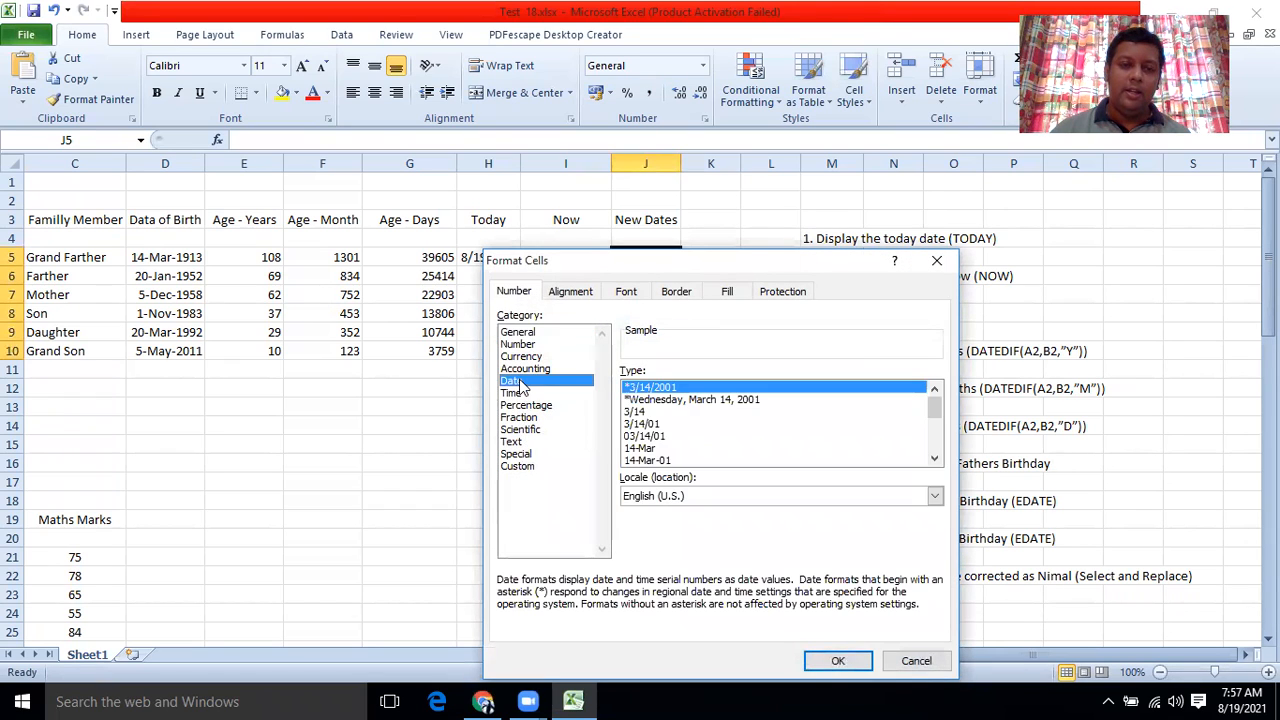
{"action": "left_click", "coordinate": [838, 662]}
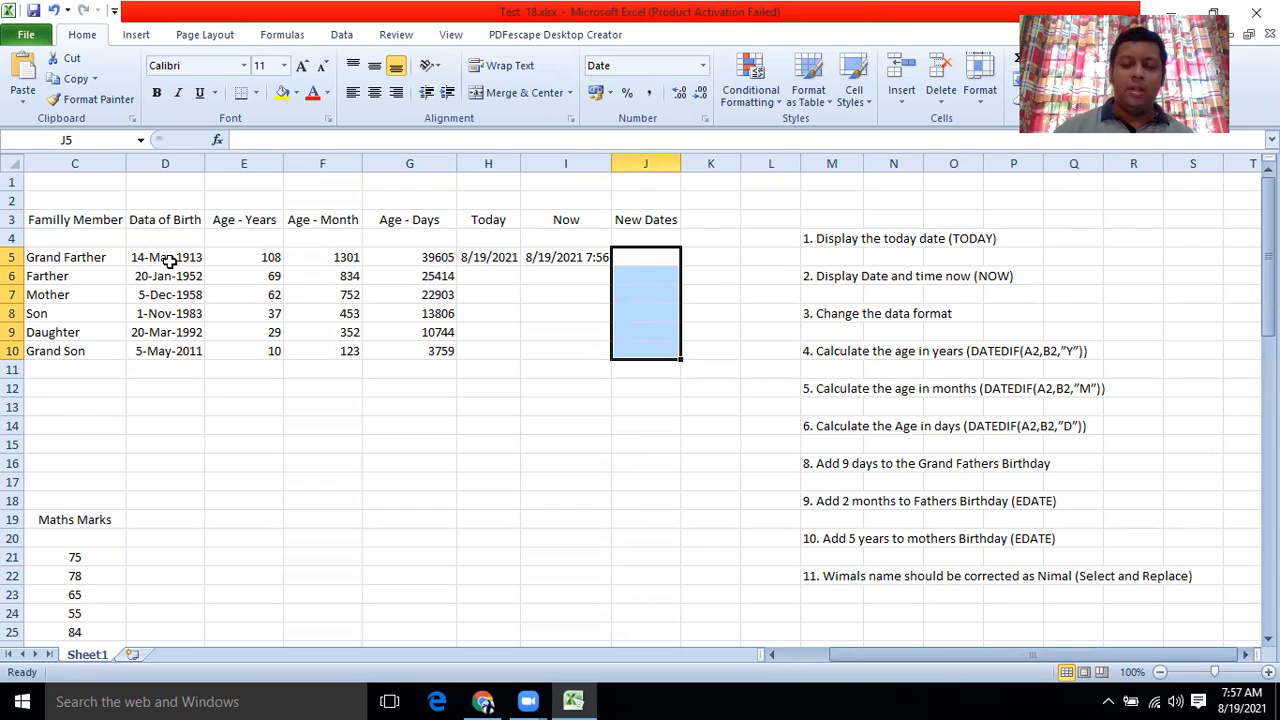
Enter =D5+9 in cell J5 to add 9 days to the grandfather's birthday
{"action": "type", "text": "="}
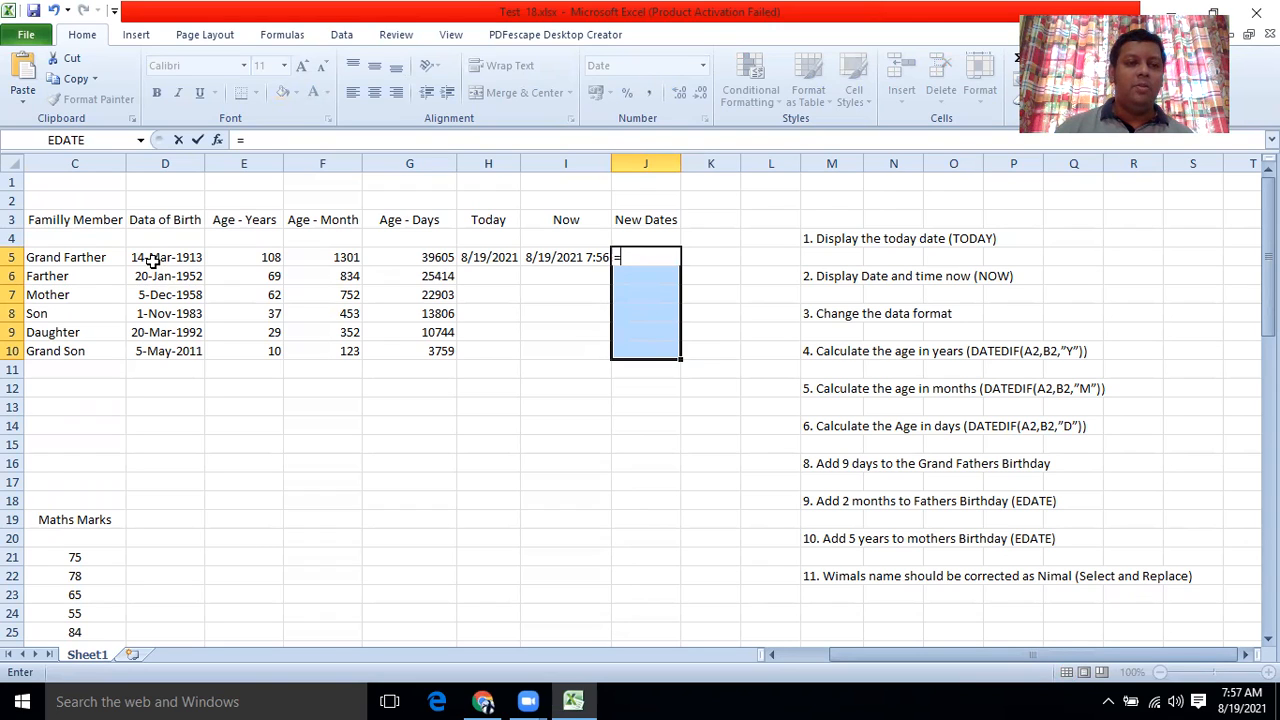
{"action": "left_click", "coordinate": [141, 257]}
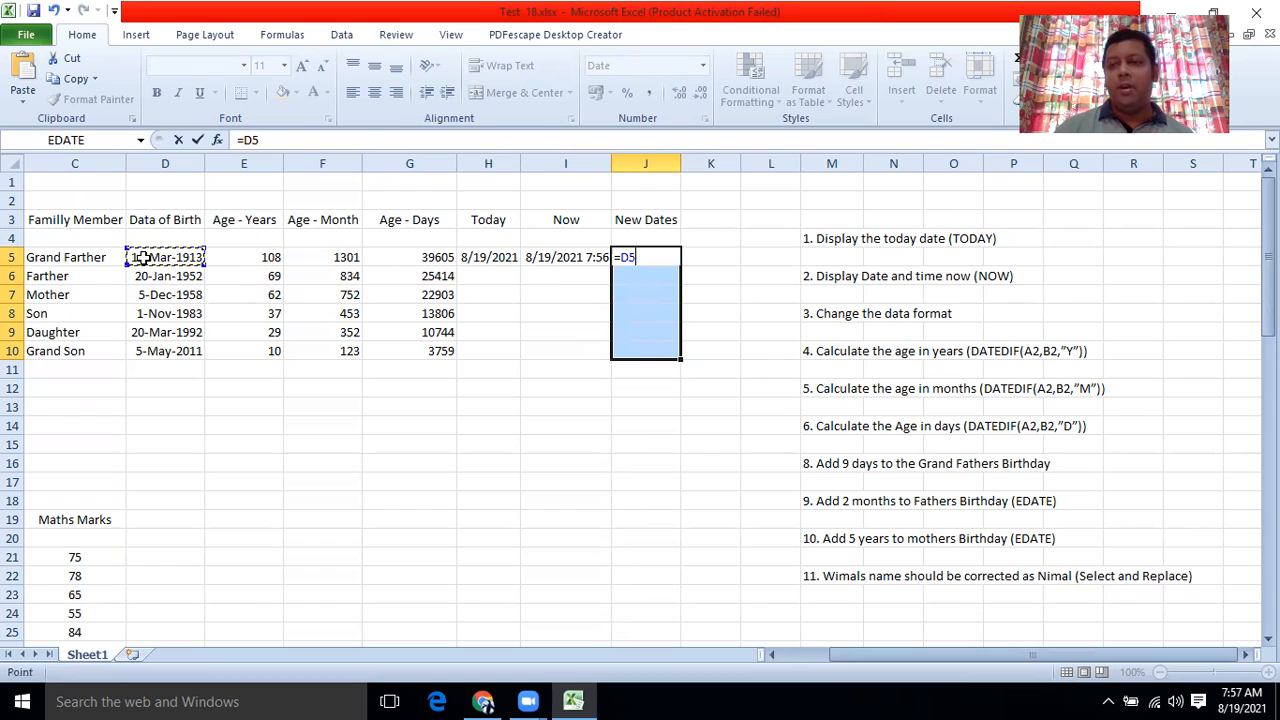
{"action": "type", "text": "+9"}
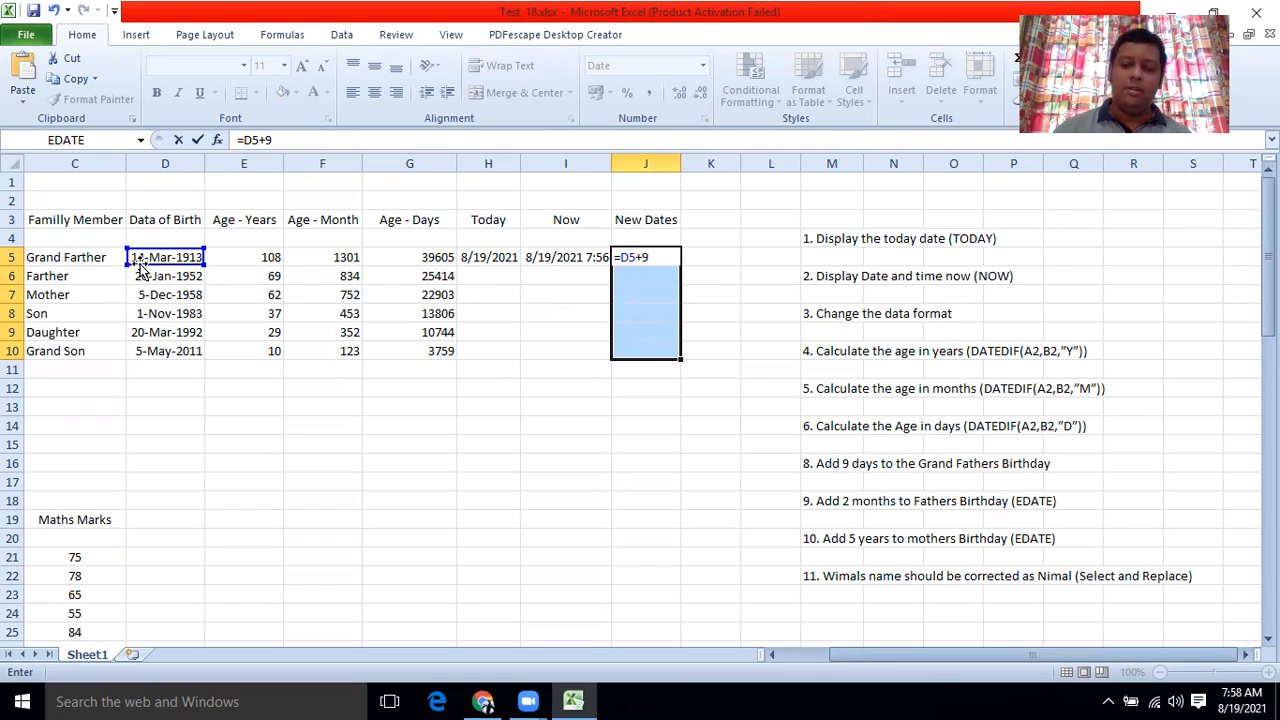
{"action": "key", "text": "Return"}
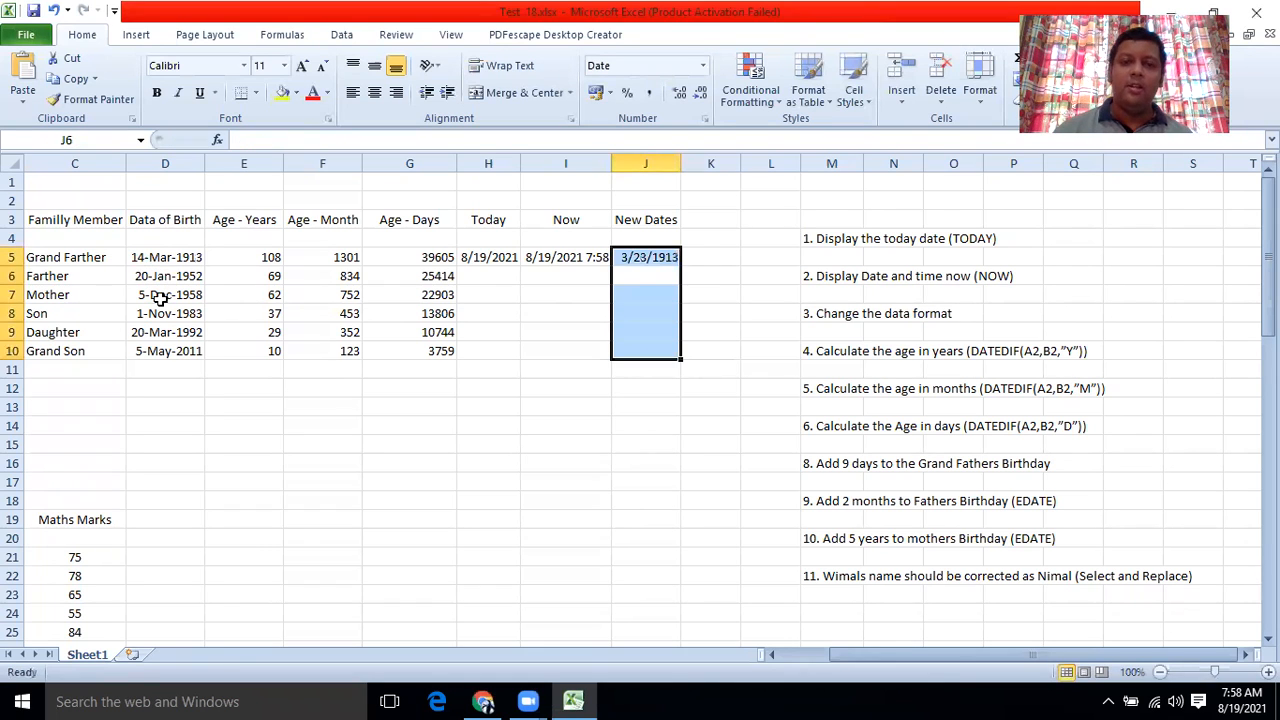
{"action": "left_click", "coordinate": [653, 304]}
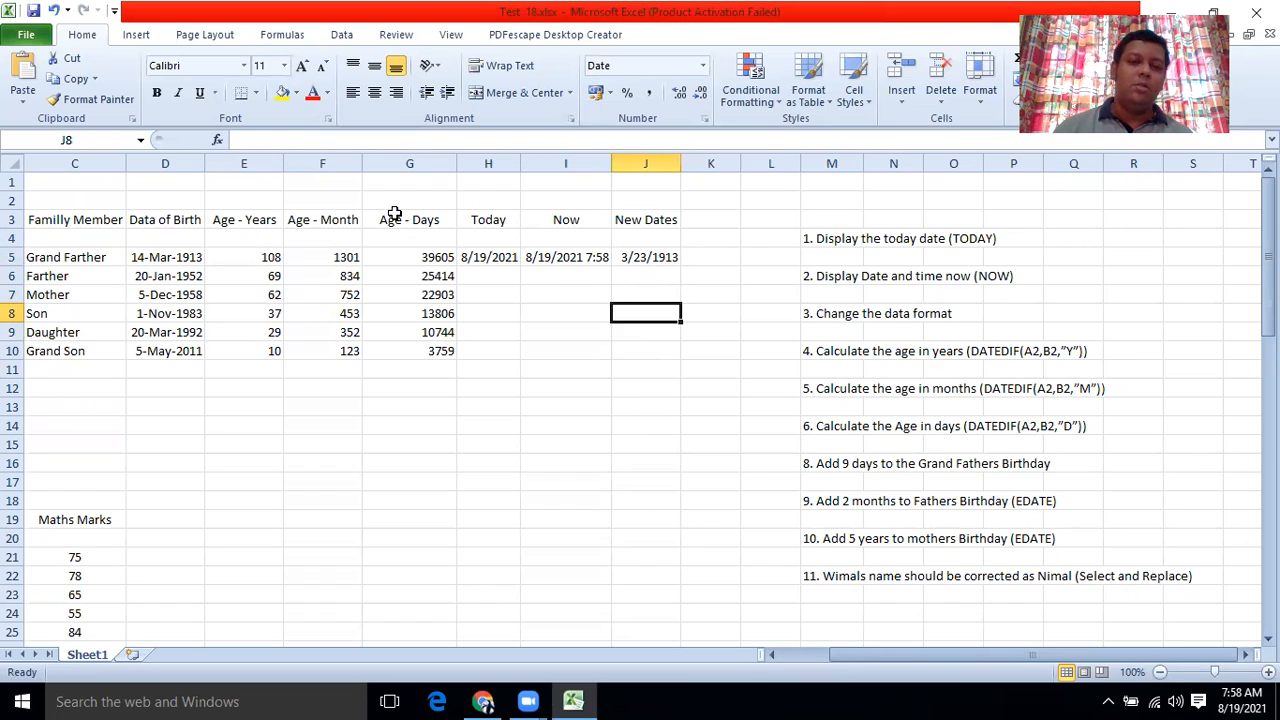
{"action": "left_click", "coordinate": [621, 279]}
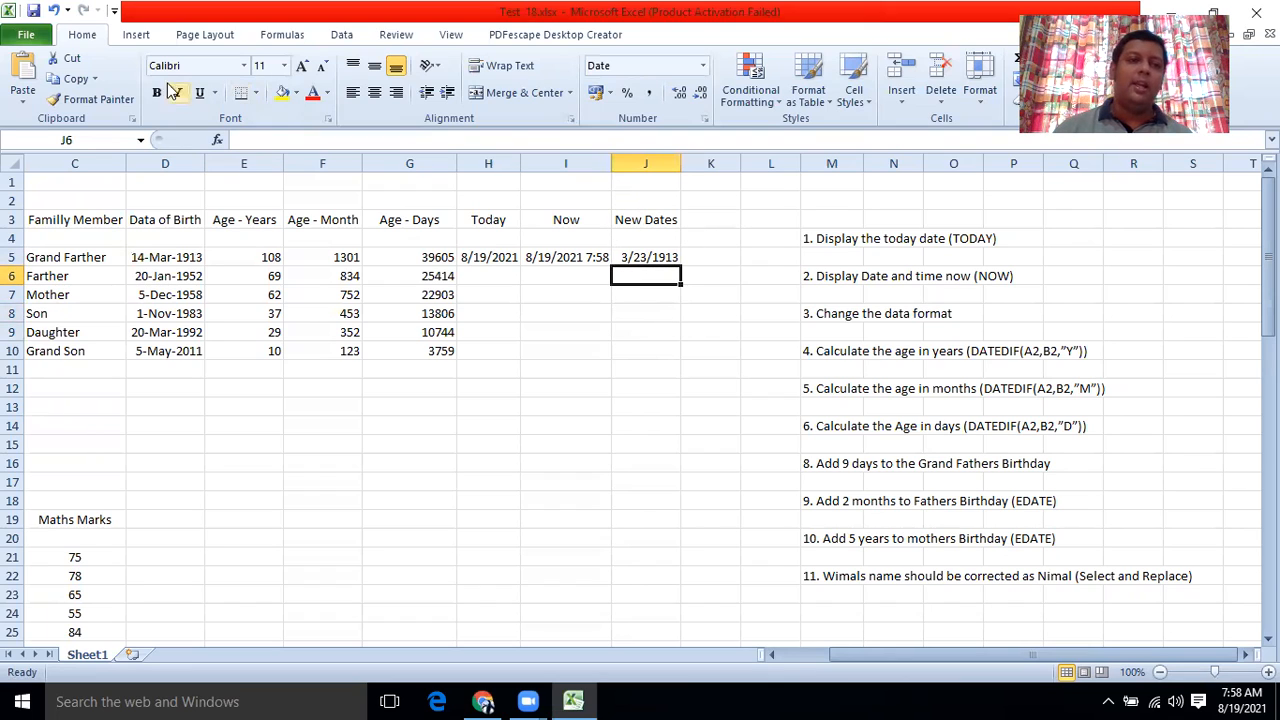
{"action": "left_click", "coordinate": [217, 140]}
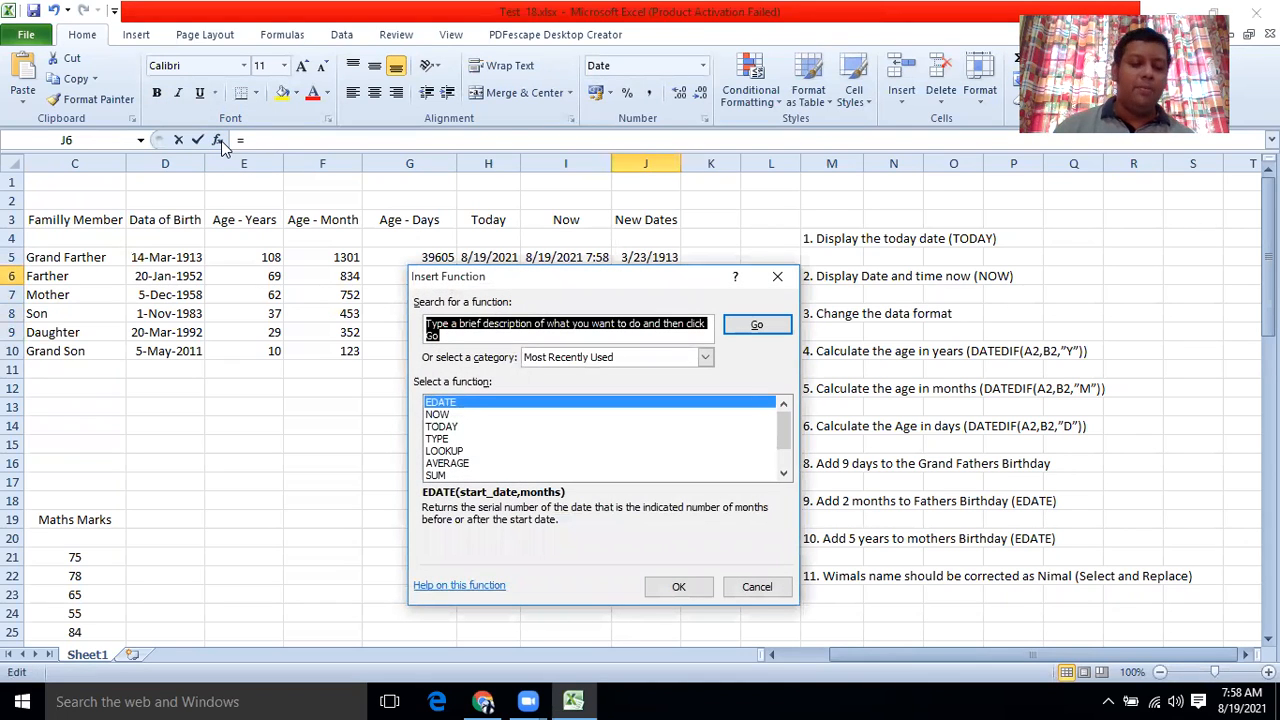
{"action": "type", "text": "EDATE"}
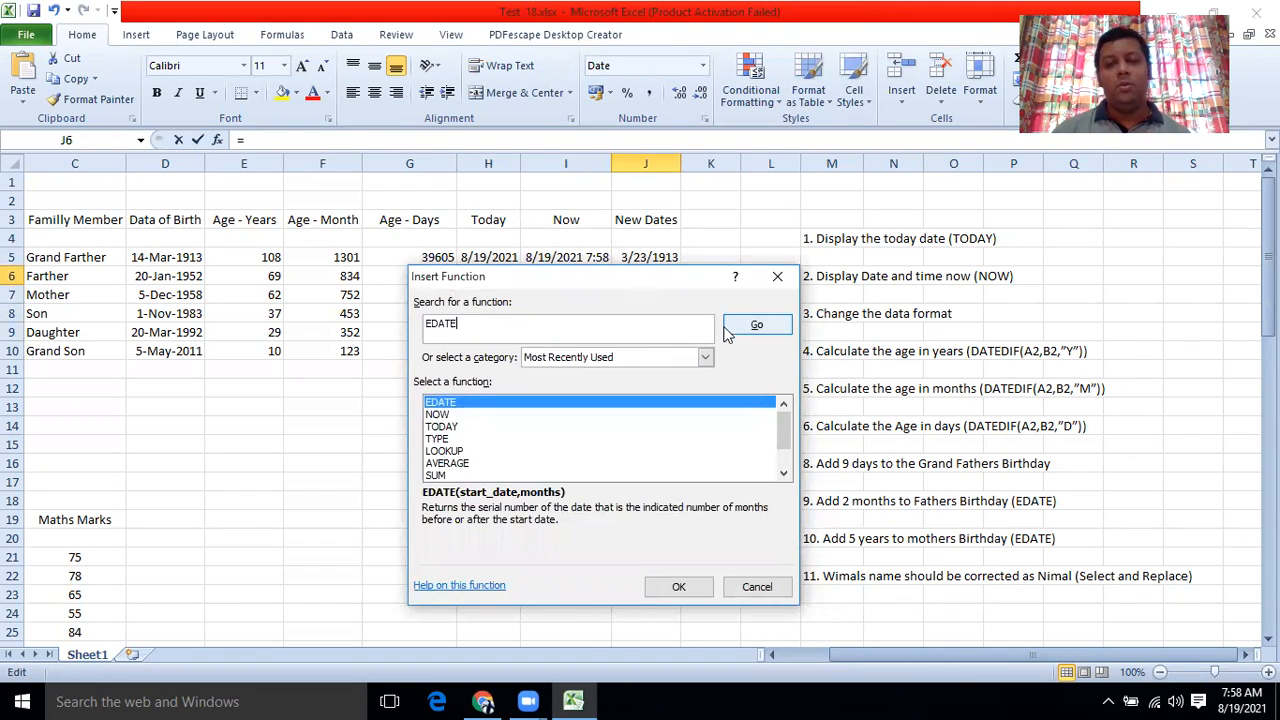
{"action": "left_click", "coordinate": [757, 325]}
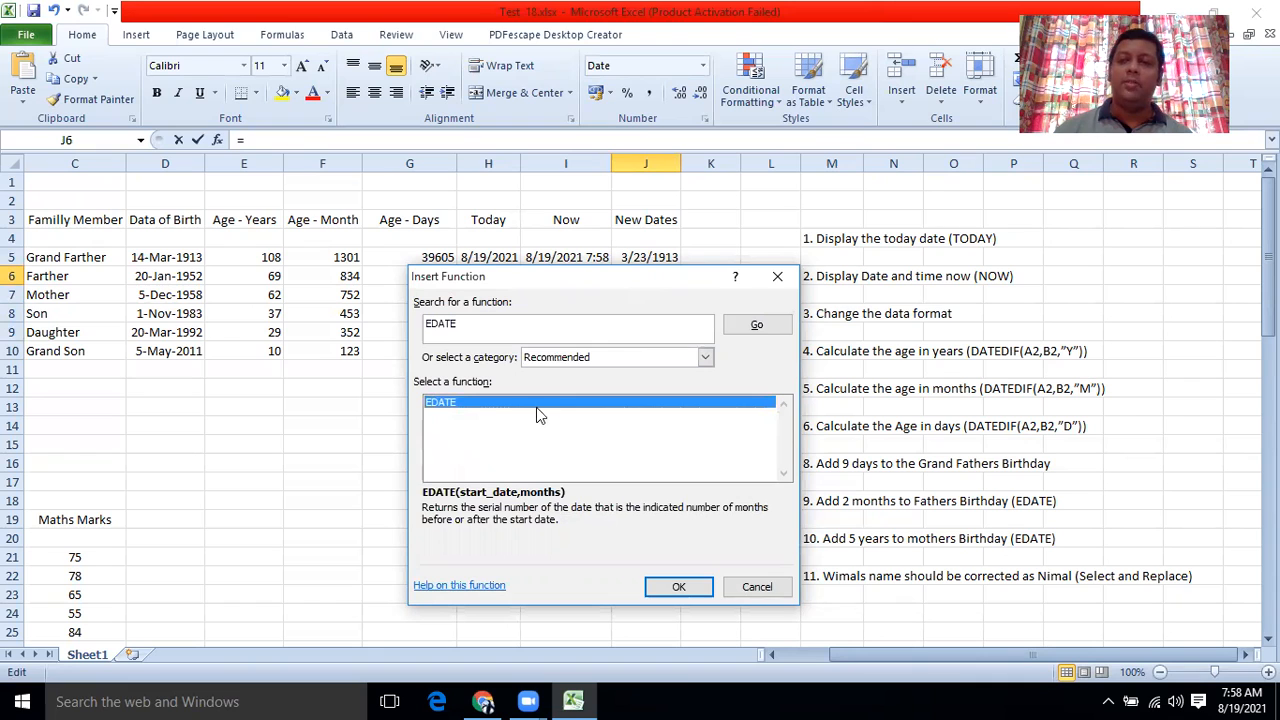
{"action": "left_click", "coordinate": [672, 589]}
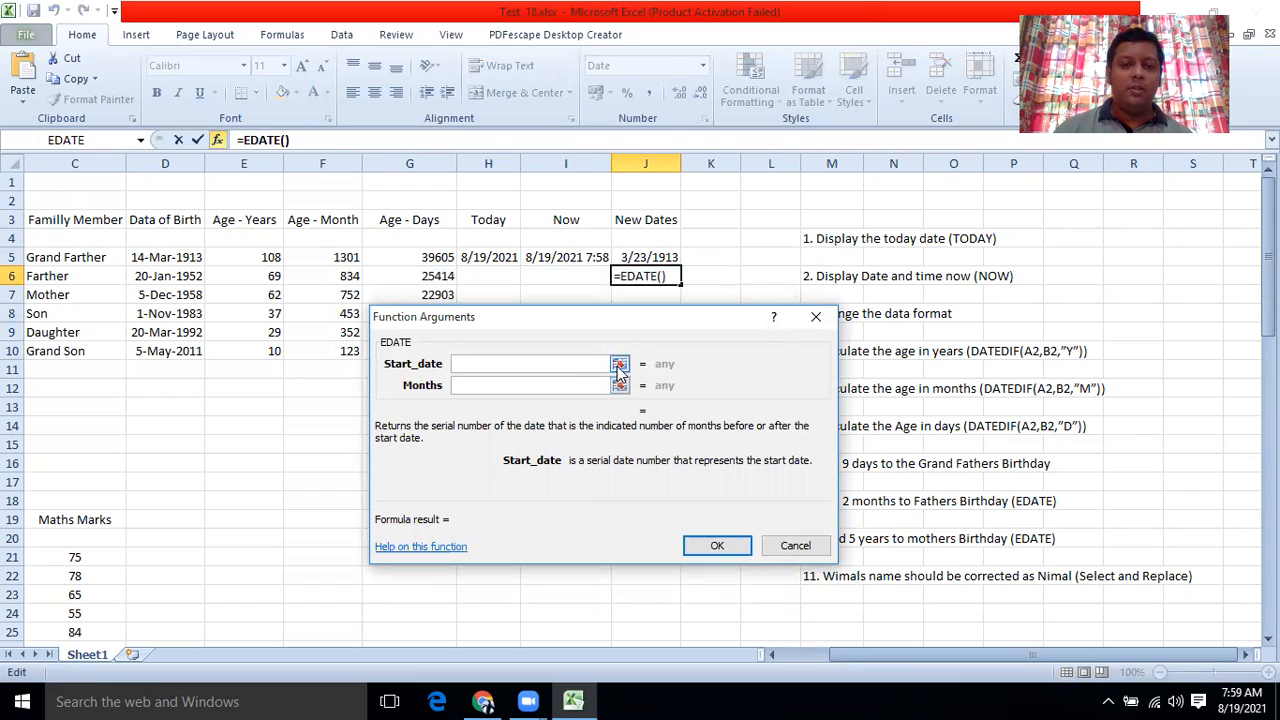
{"action": "left_click_drag", "start_coordinate": [598, 326], "coordinate": [714, 353]}
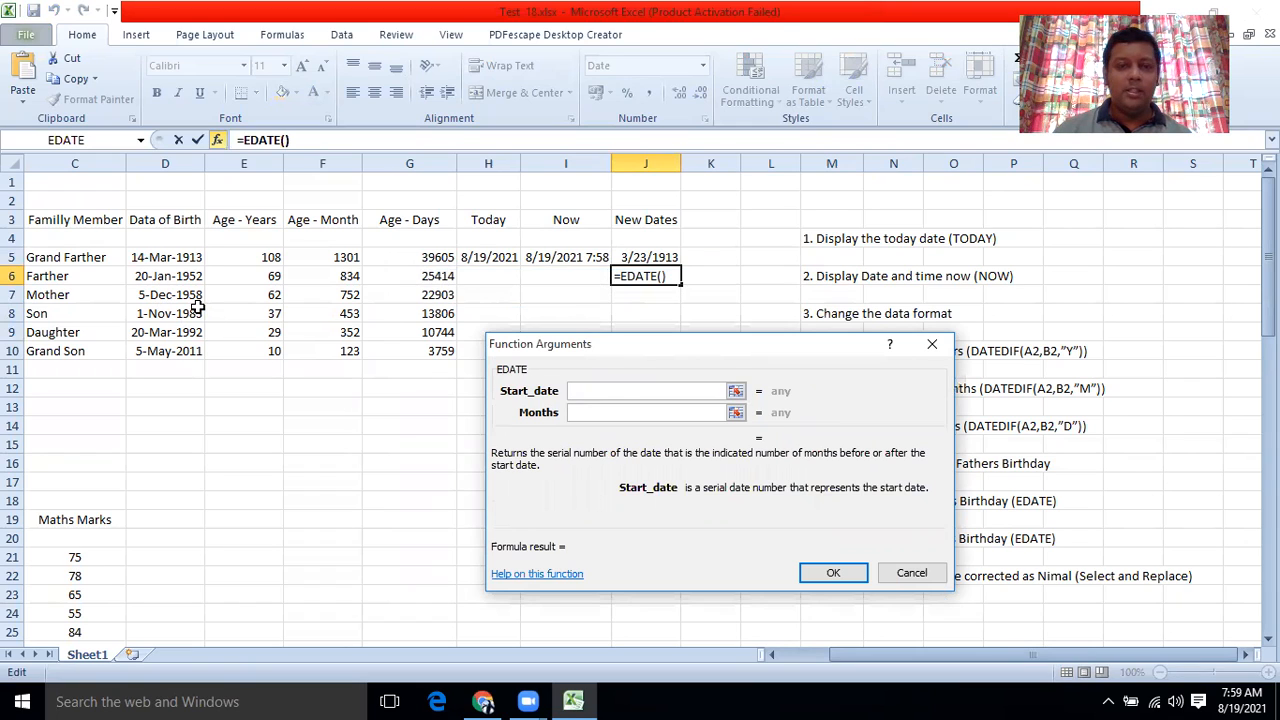
{"action": "left_click", "coordinate": [910, 572]}
Insert the EDATE function in cell J7 with D7 as the start date and 2 as the months
{"action": "left_click", "coordinate": [625, 291]}
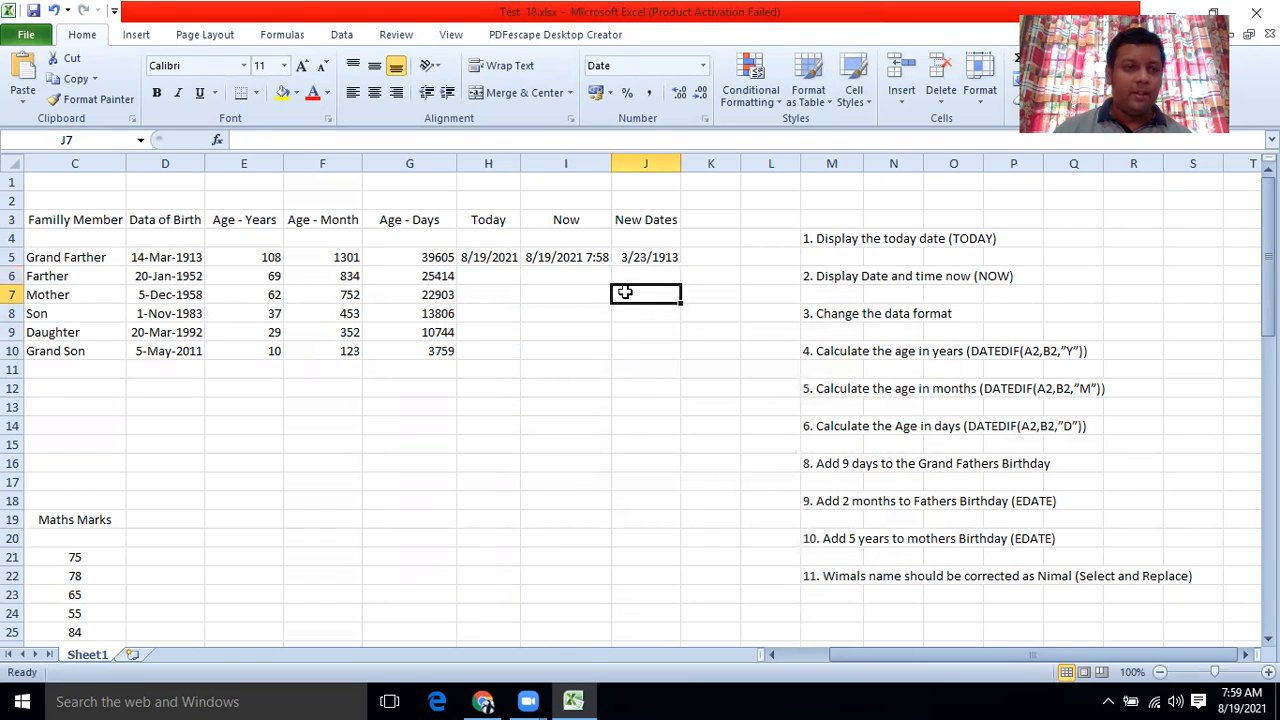
{"action": "left_click", "coordinate": [219, 139]}
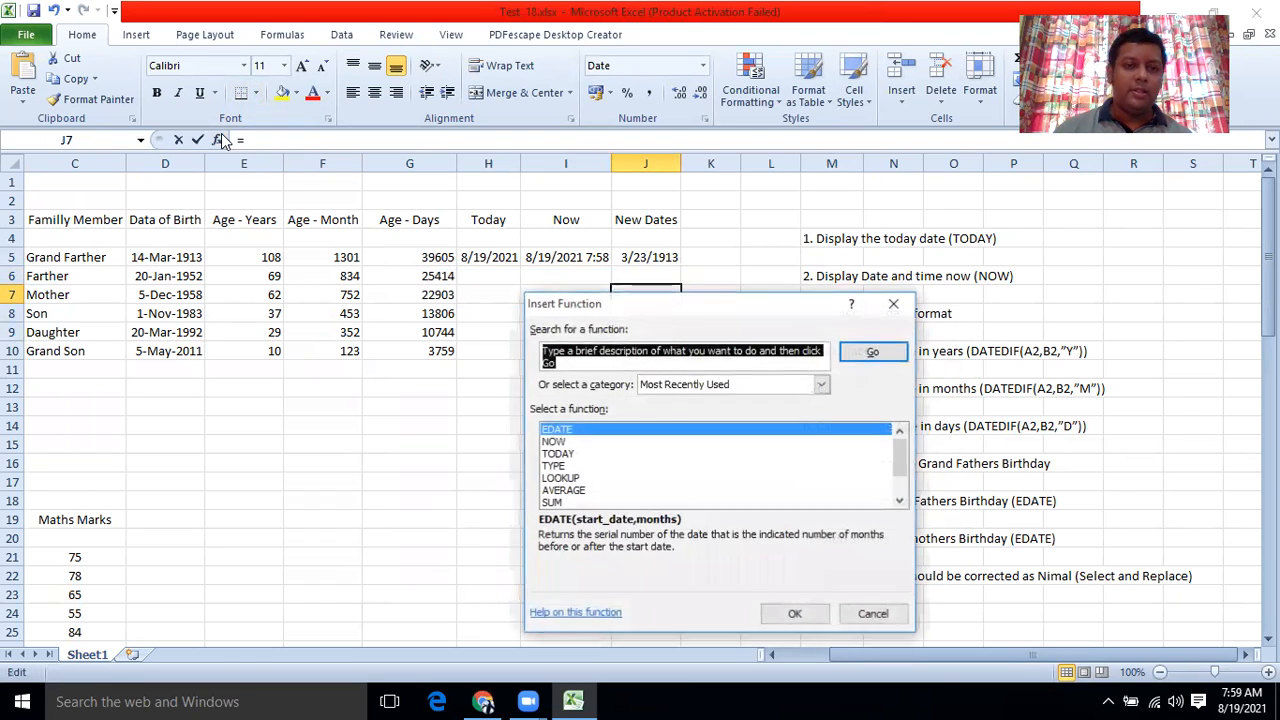
{"action": "left_click", "coordinate": [795, 613]}
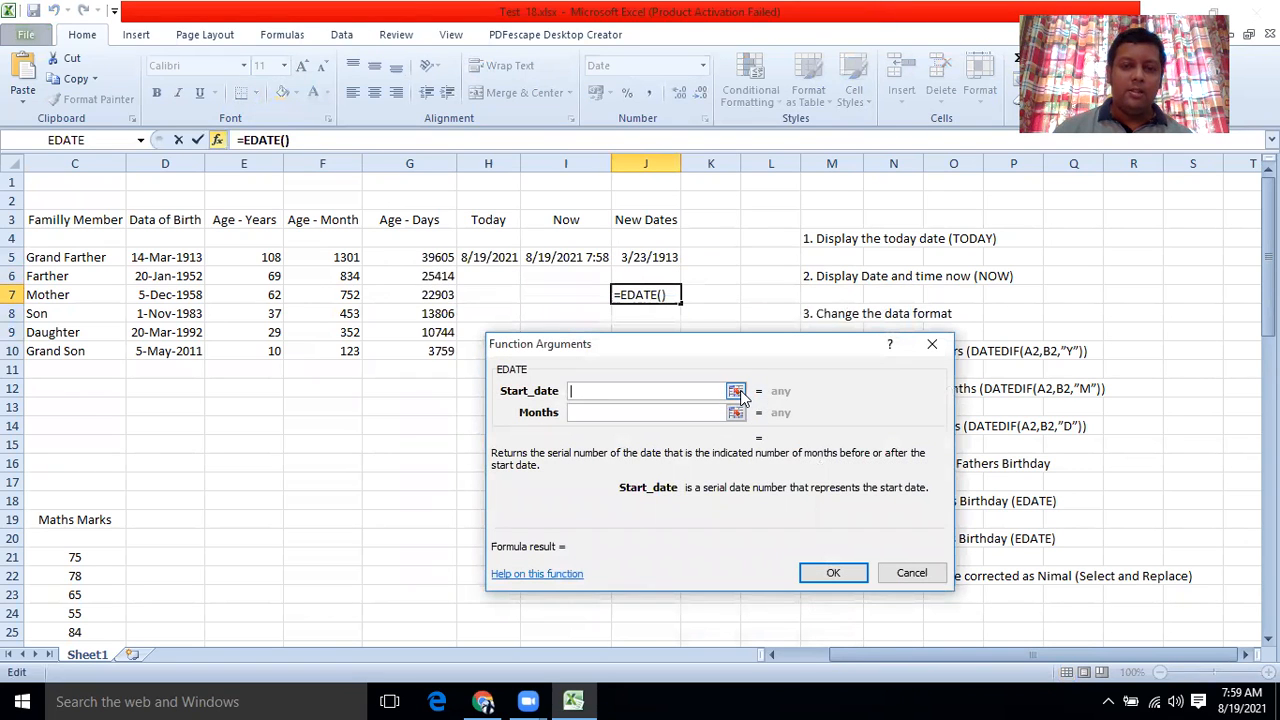
{"action": "left_click", "coordinate": [736, 391]}
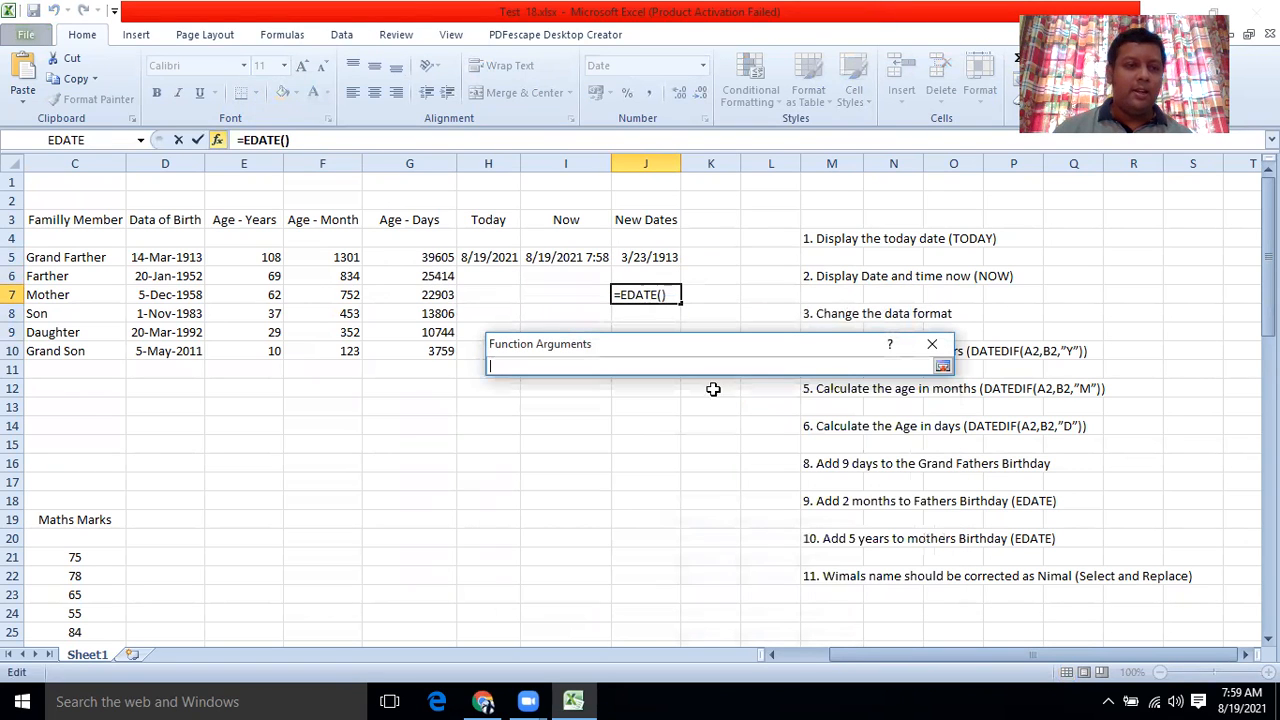
{"action": "left_click", "coordinate": [170, 295]}
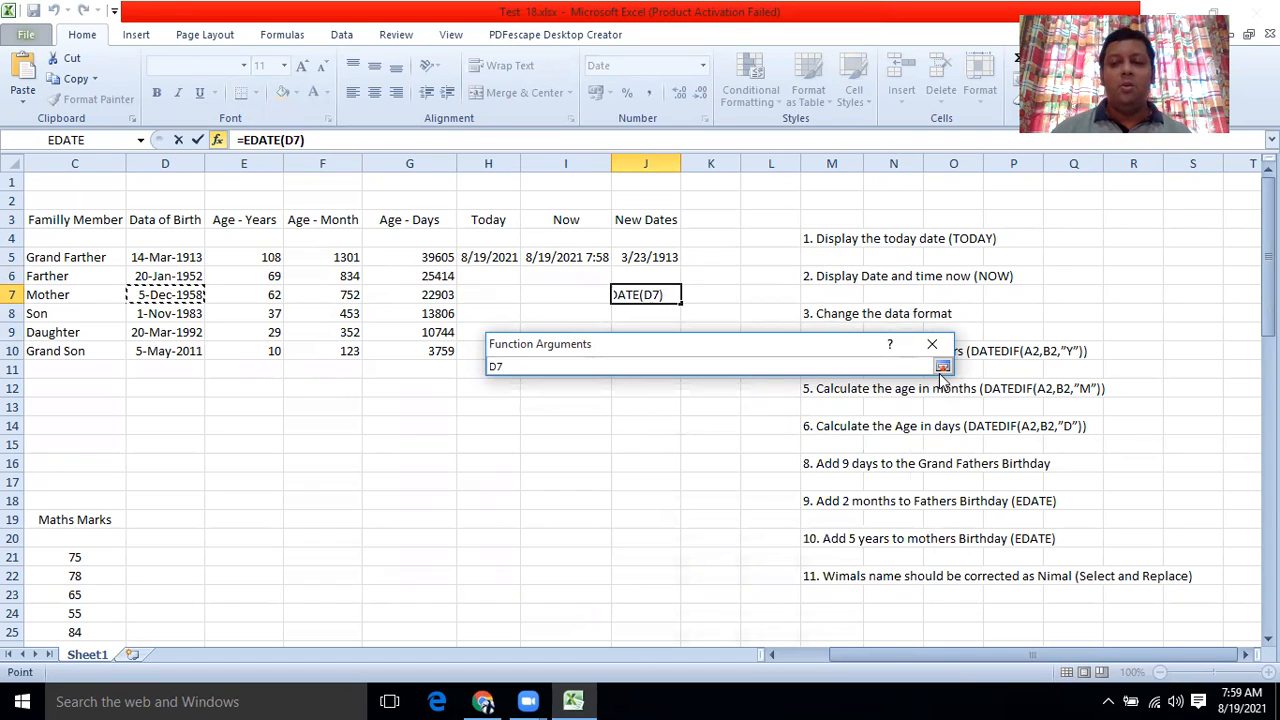
{"action": "left_click", "coordinate": [942, 366]}
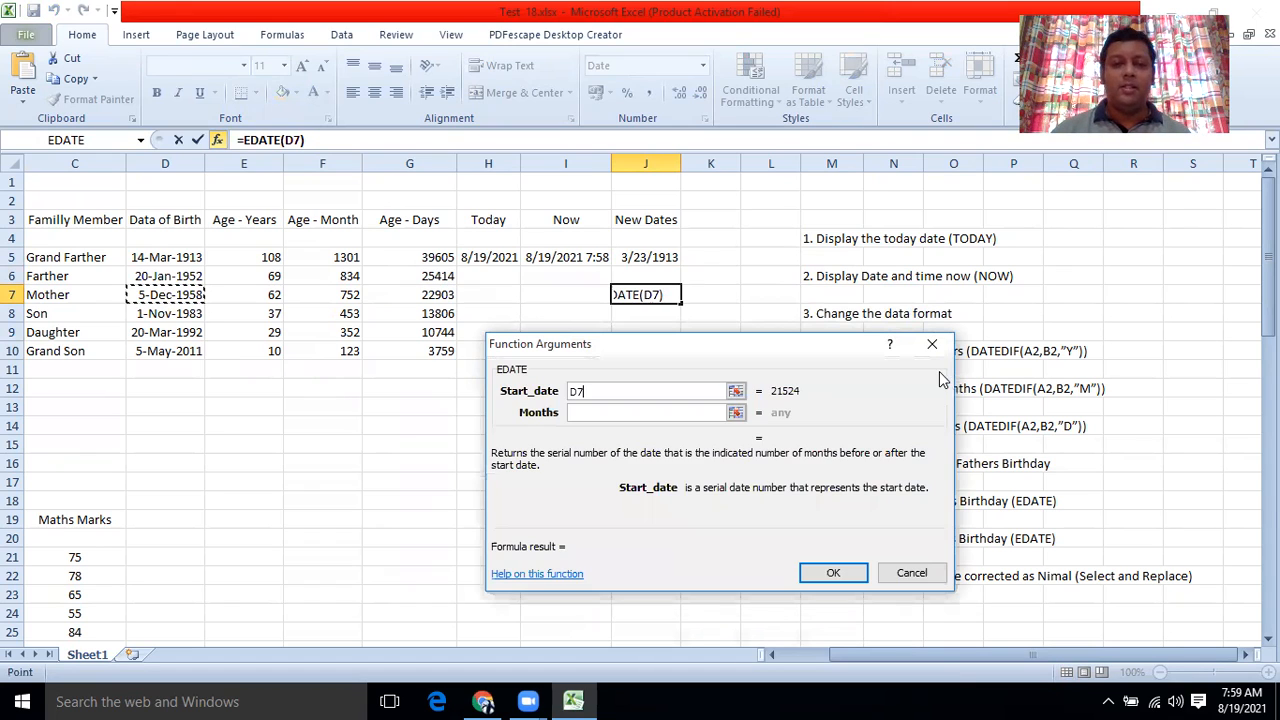
{"action": "left_click", "coordinate": [580, 414]}
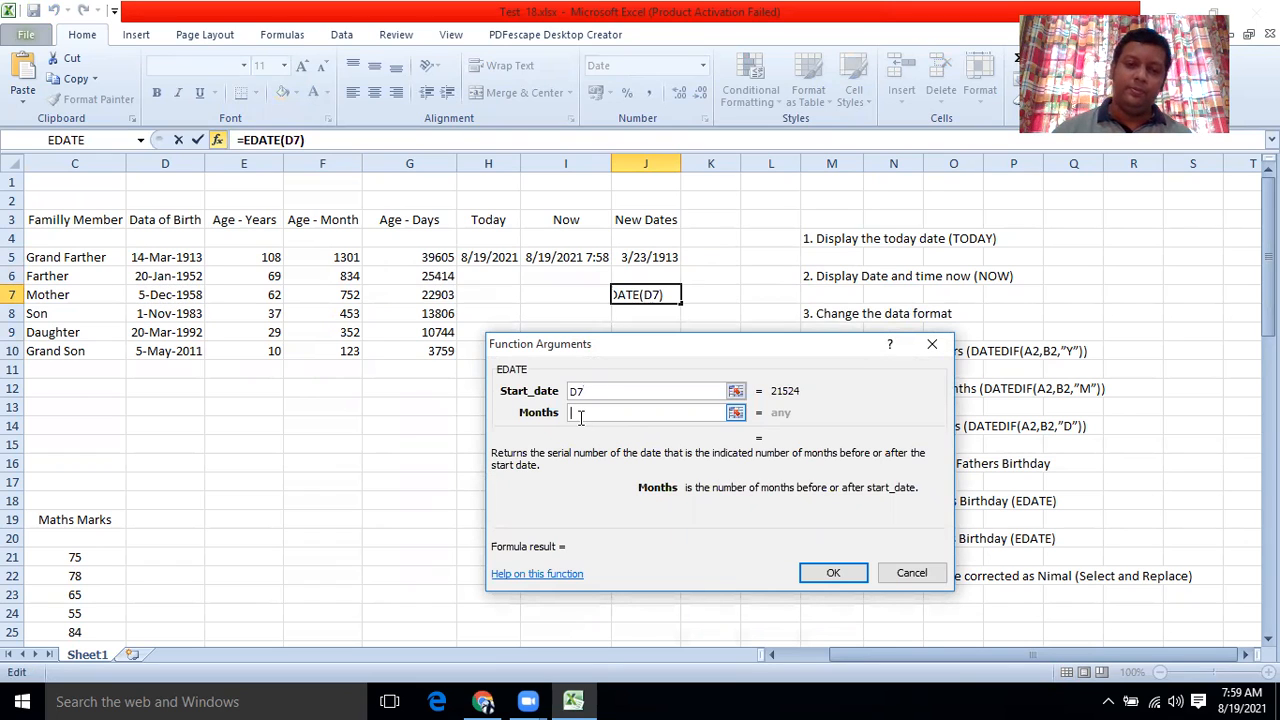
{"action": "type", "text": "2"}
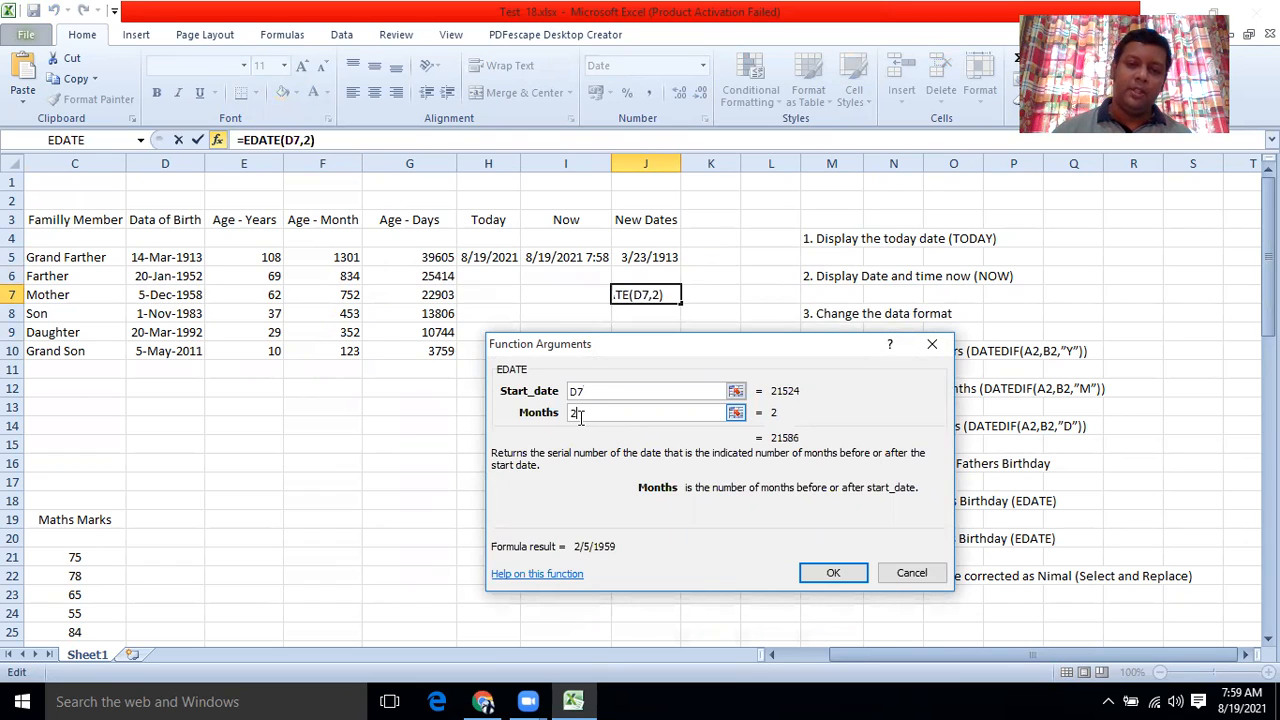
{"action": "left_click", "coordinate": [833, 576]}
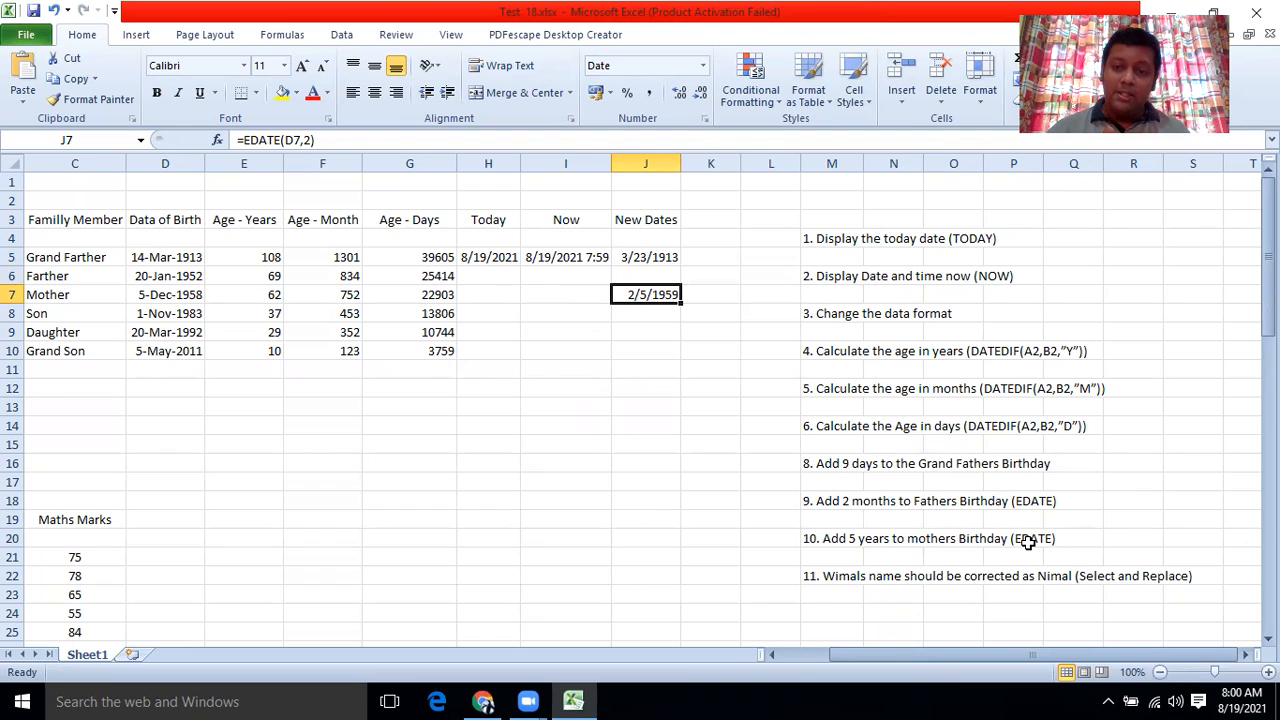
Clear the EDATE formula from cell J7 in the mother's row
{"action": "left_click", "coordinate": [598, 368]}
{"action": "left_click", "coordinate": [618, 294]}
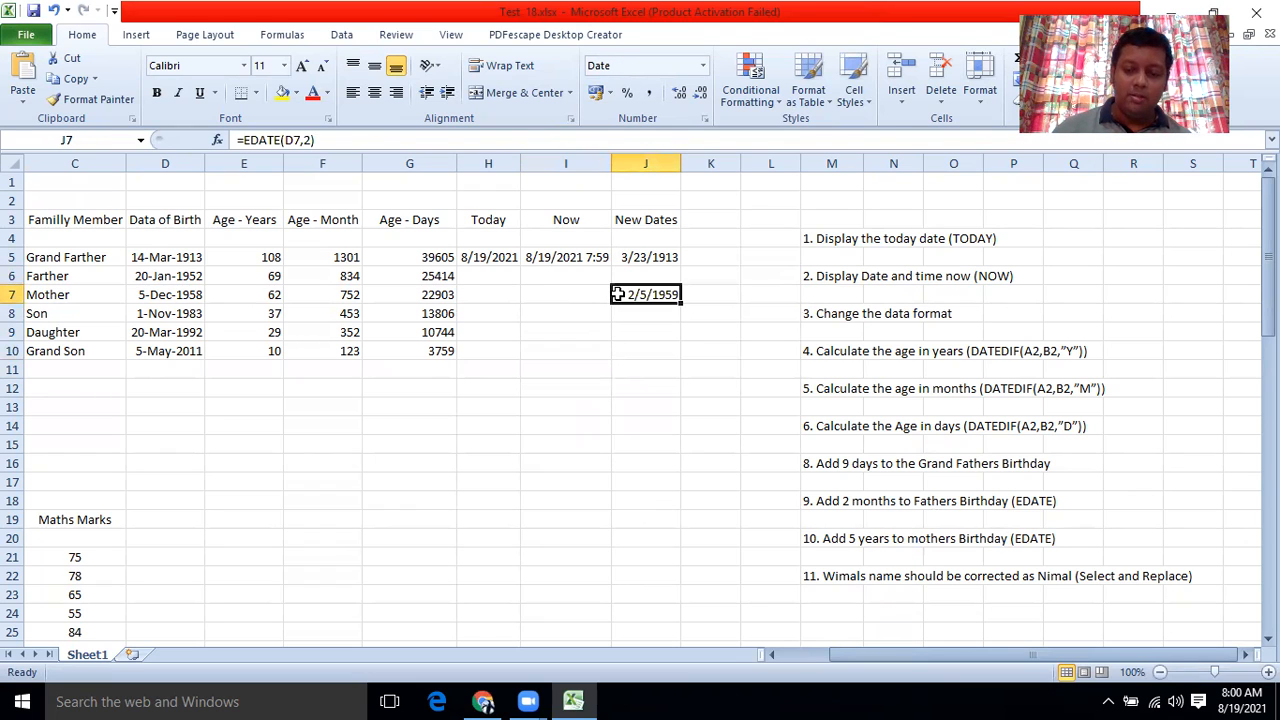
{"action": "key", "text": "Delete"}
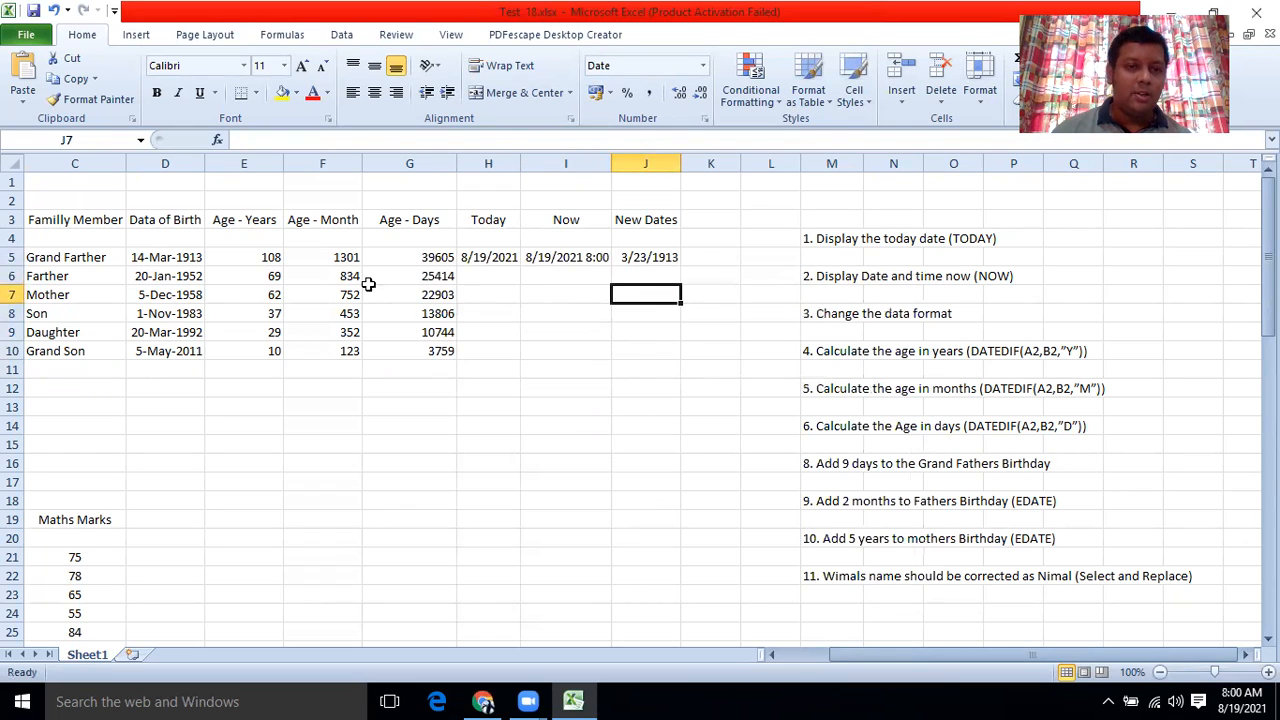
Insert the EDATE function in cell J6 with D6 as the start date and 2 as the months
{"action": "left_click", "coordinate": [640, 280]}
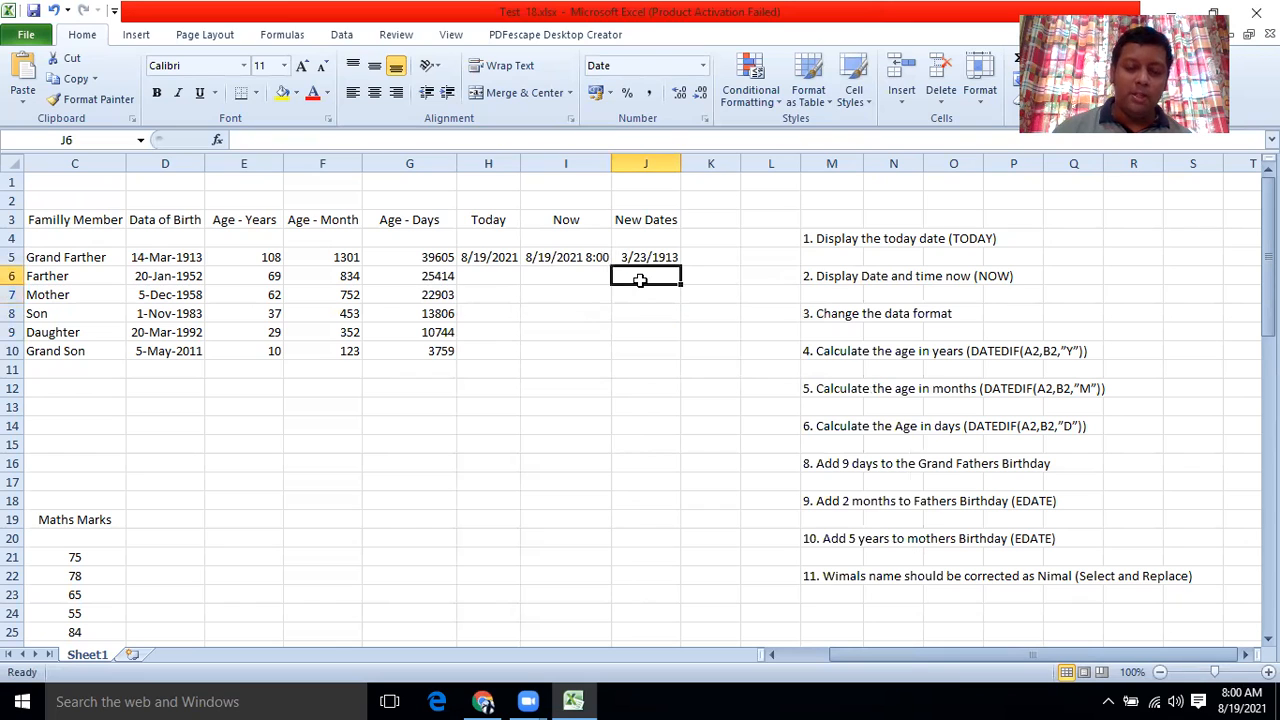
{"action": "type", "text": "="}
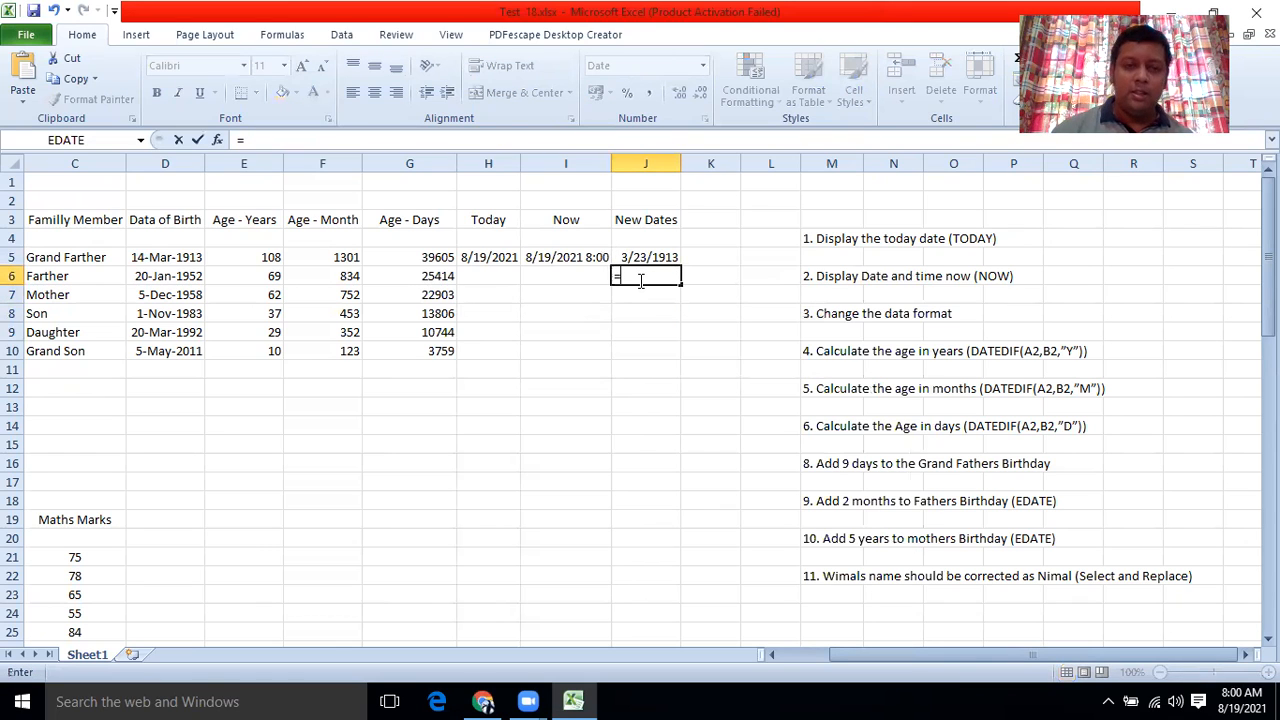
{"action": "left_click", "coordinate": [217, 141]}
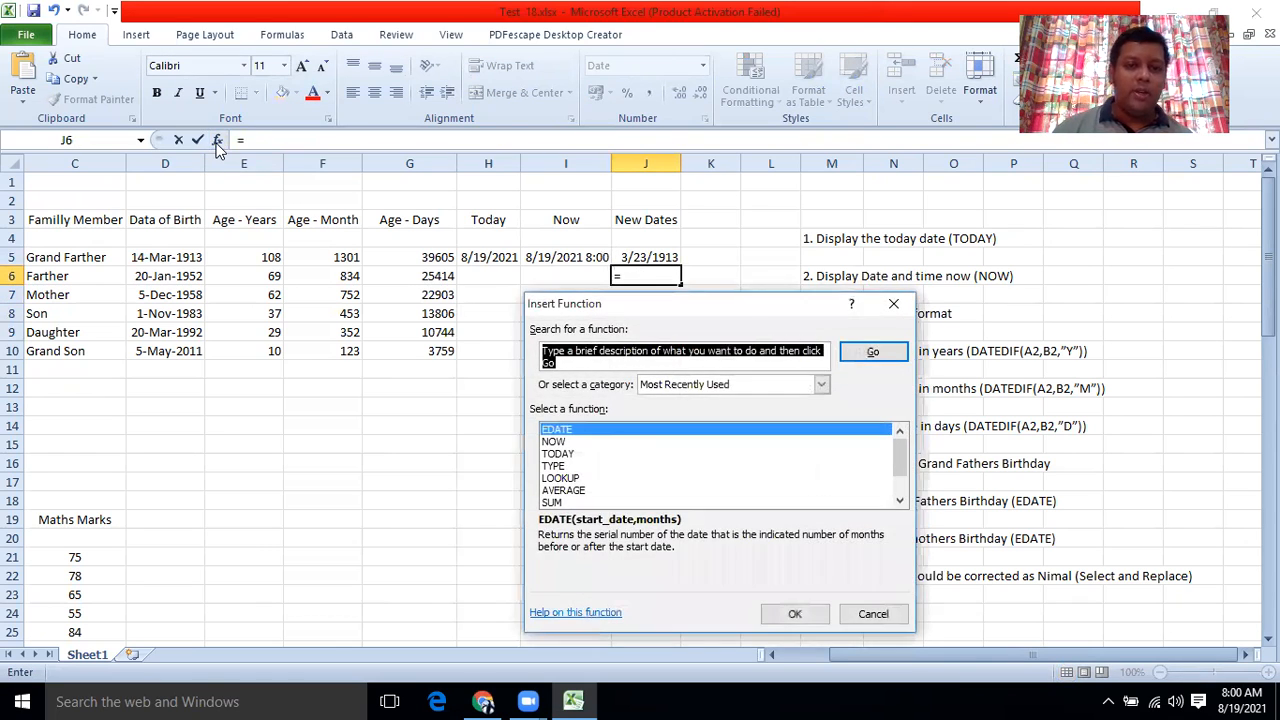
{"action": "left_click", "coordinate": [797, 611]}
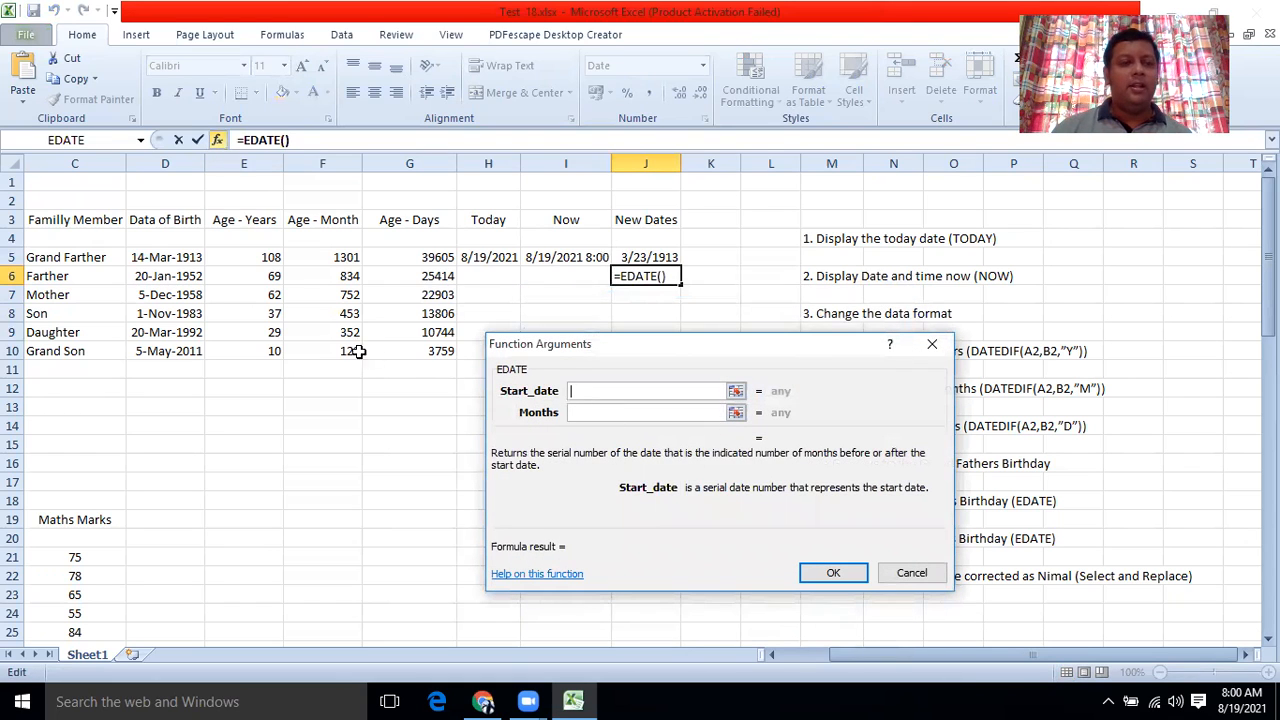
{"action": "left_click", "coordinate": [159, 276]}
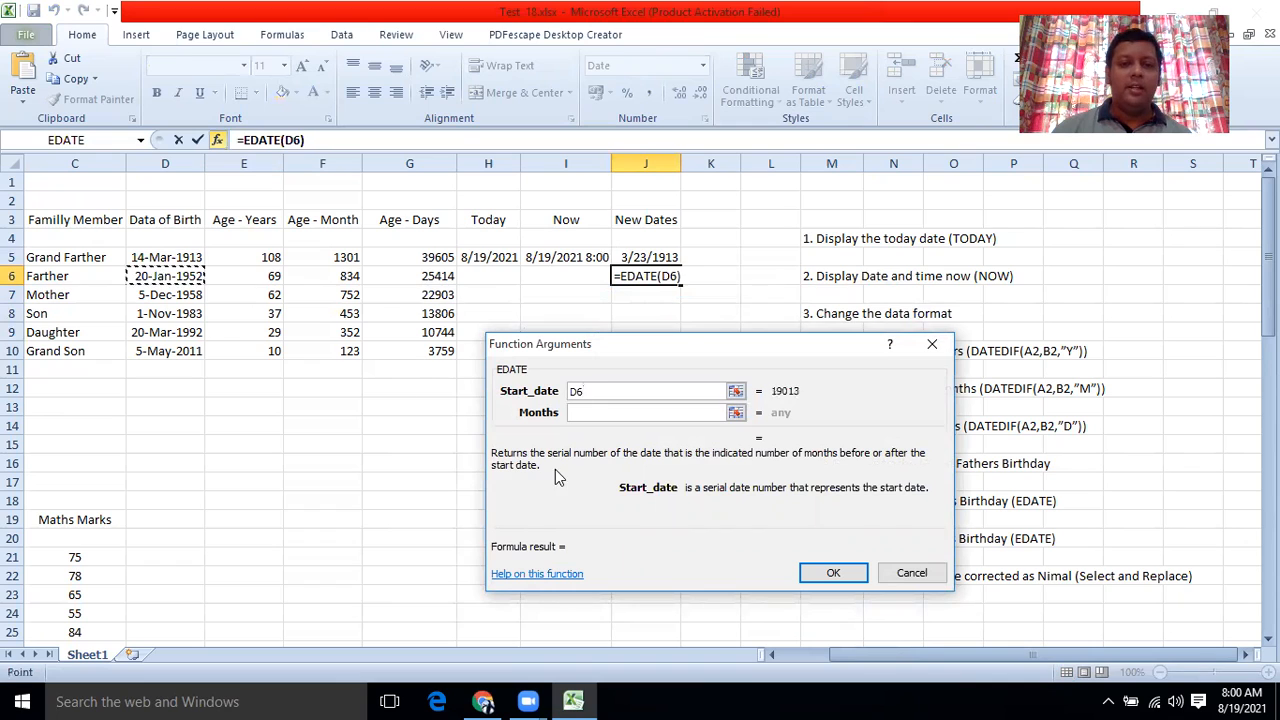
{"action": "left_click", "coordinate": [594, 414]}
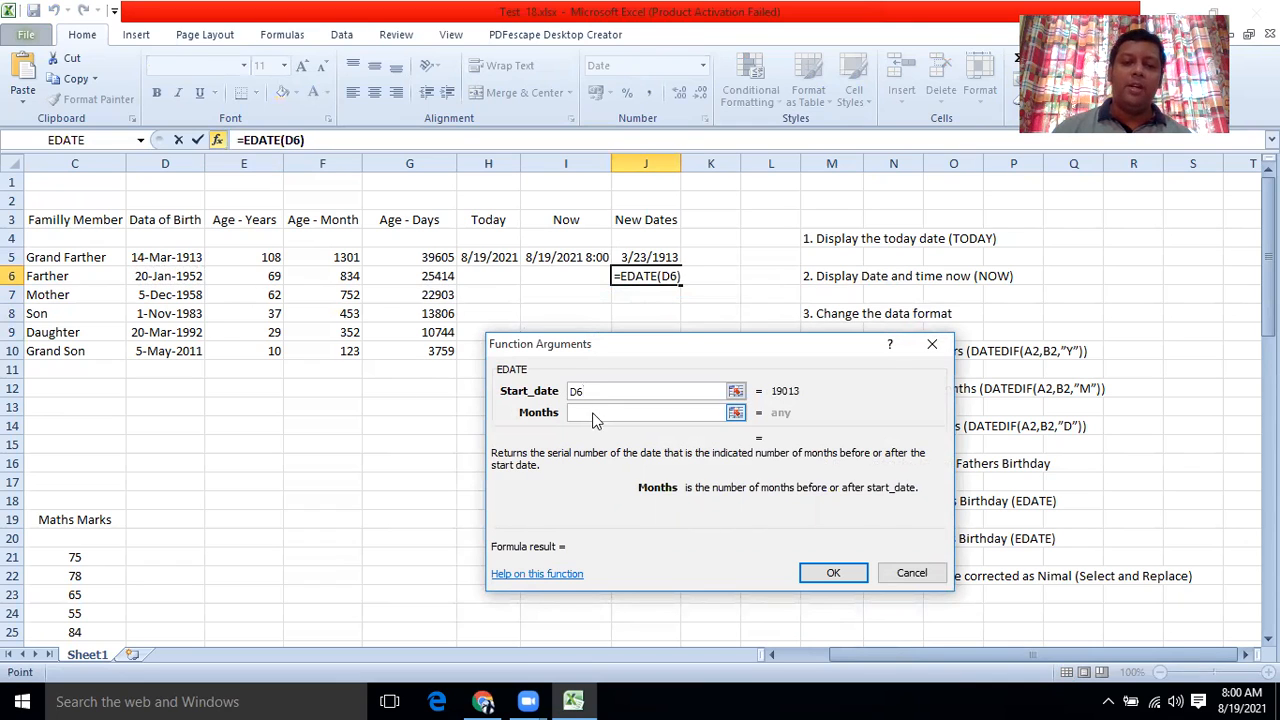
{"action": "type", "text": "2"}
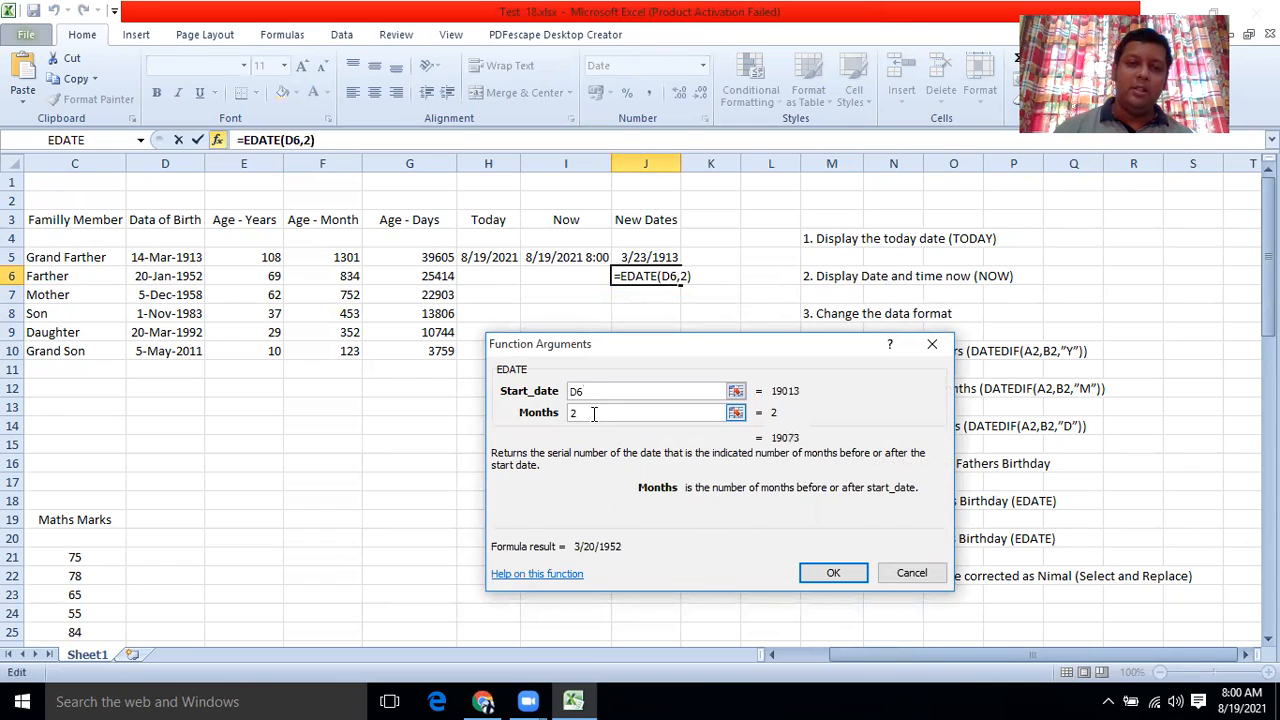
{"action": "left_click", "coordinate": [807, 572]}
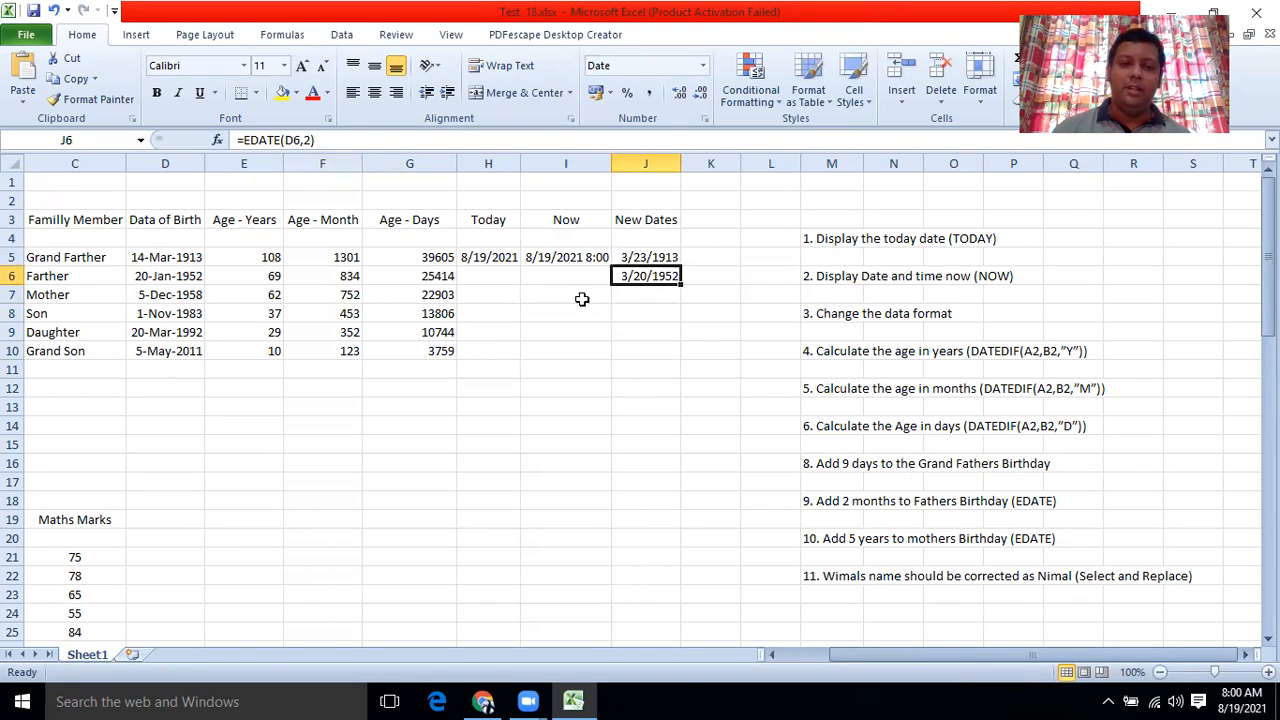
Insert the EDATE function in cell J7 with start date D7 and 60 months, and save the workbook
{"action": "left_click", "coordinate": [634, 298]}
{"action": "left_click", "coordinate": [217, 140]}
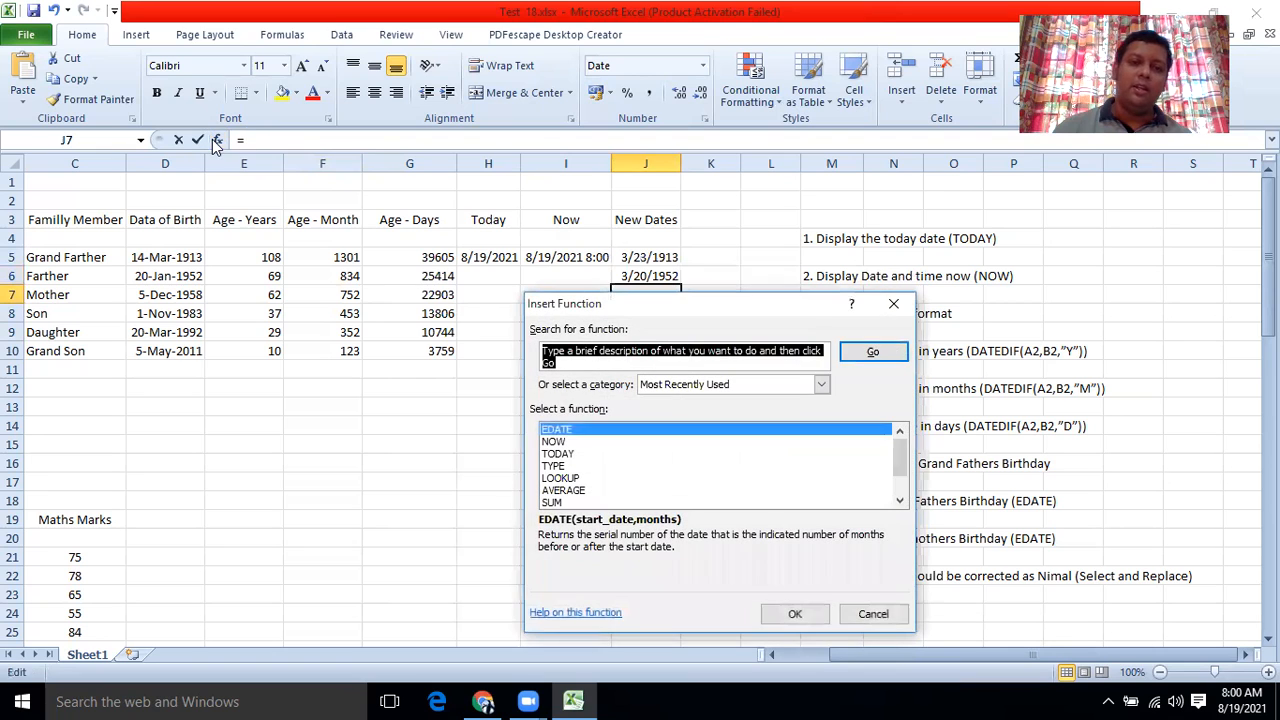
{"action": "left_click", "coordinate": [556, 432]}
{"action": "left_click", "coordinate": [779, 616]}
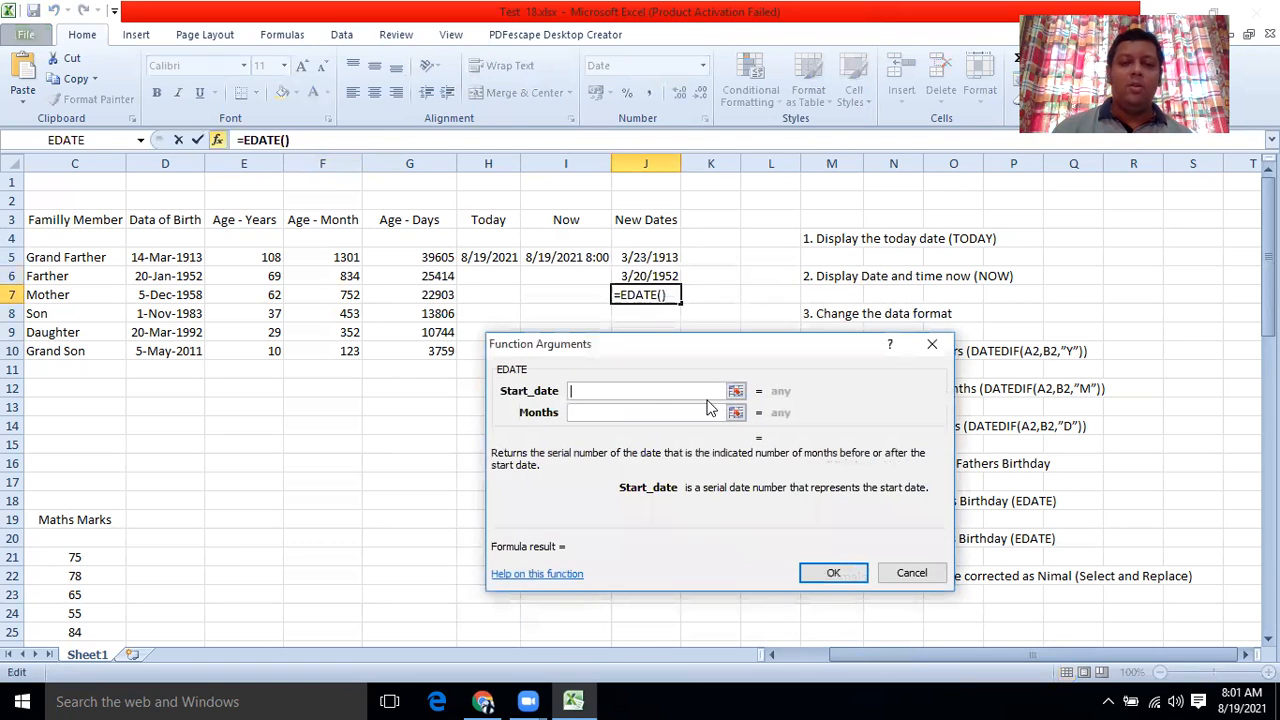
{"action": "left_click", "coordinate": [731, 395]}
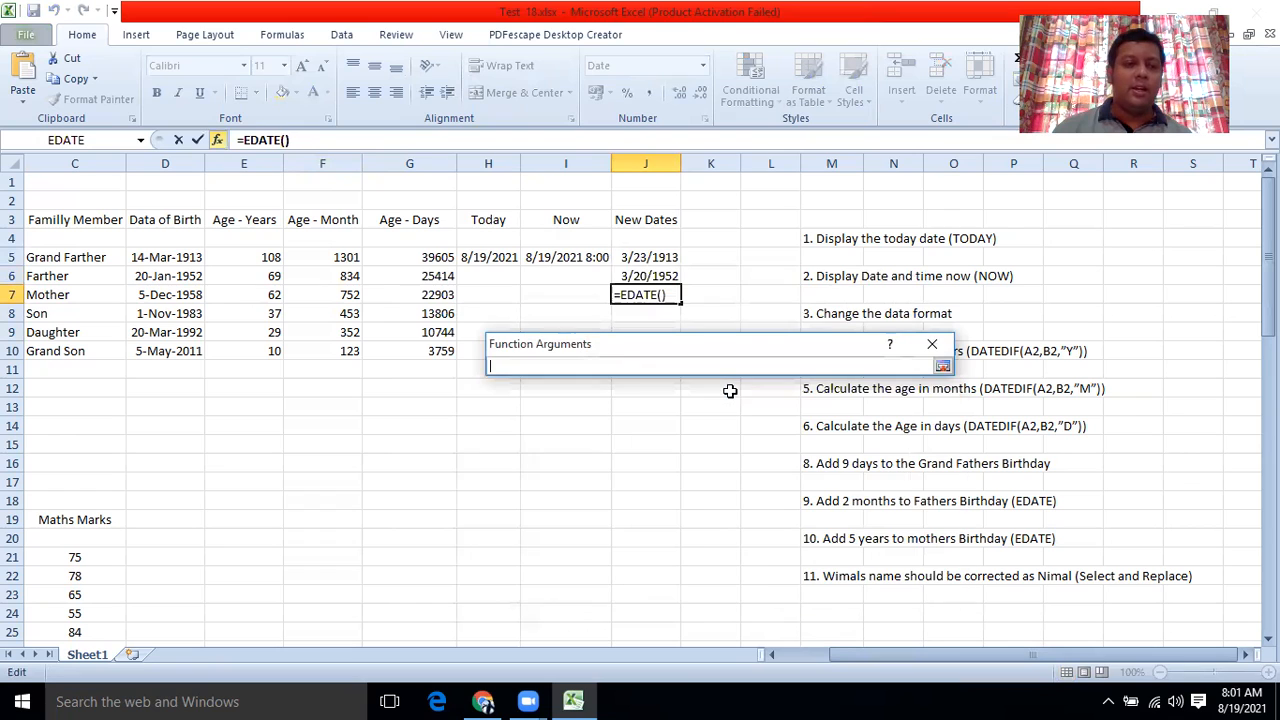
{"action": "left_click", "coordinate": [147, 298]}
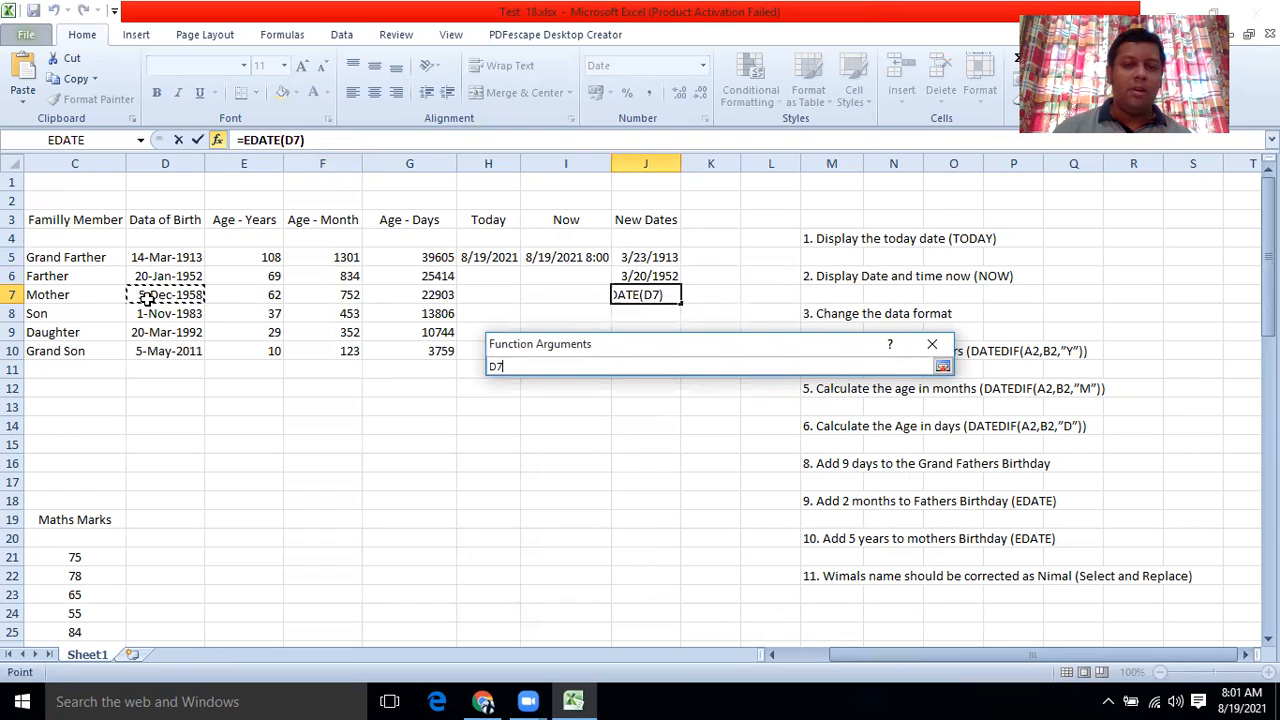
{"action": "left_click", "coordinate": [943, 366]}
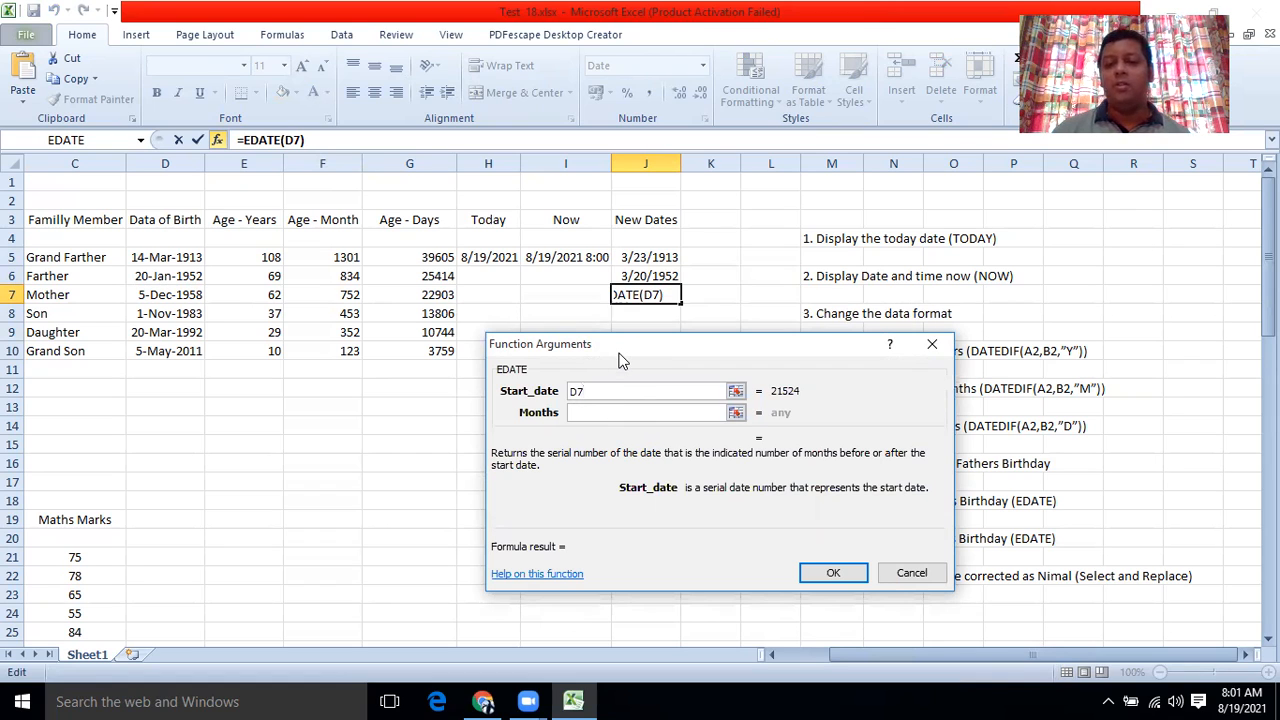
{"action": "left_click_drag", "start_coordinate": [620, 360], "coordinate": [485, 382]}
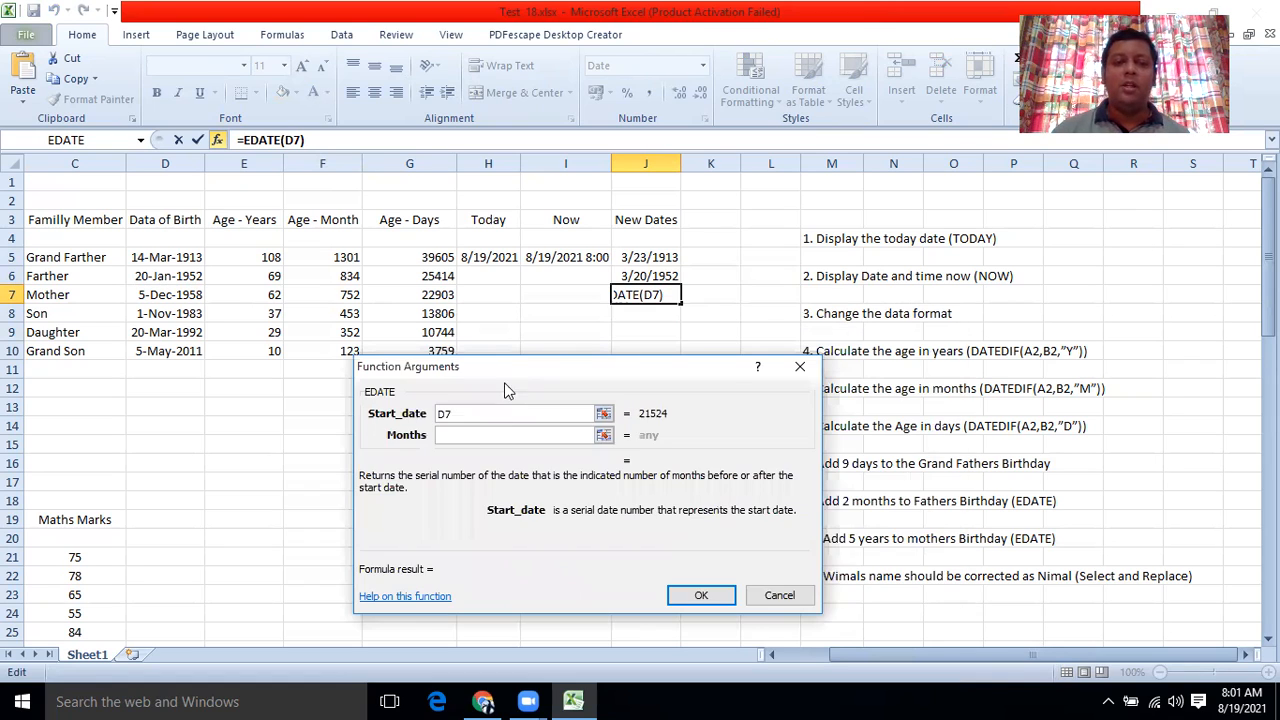
{"action": "left_click", "coordinate": [465, 436]}
{"action": "type", "text": "60"}
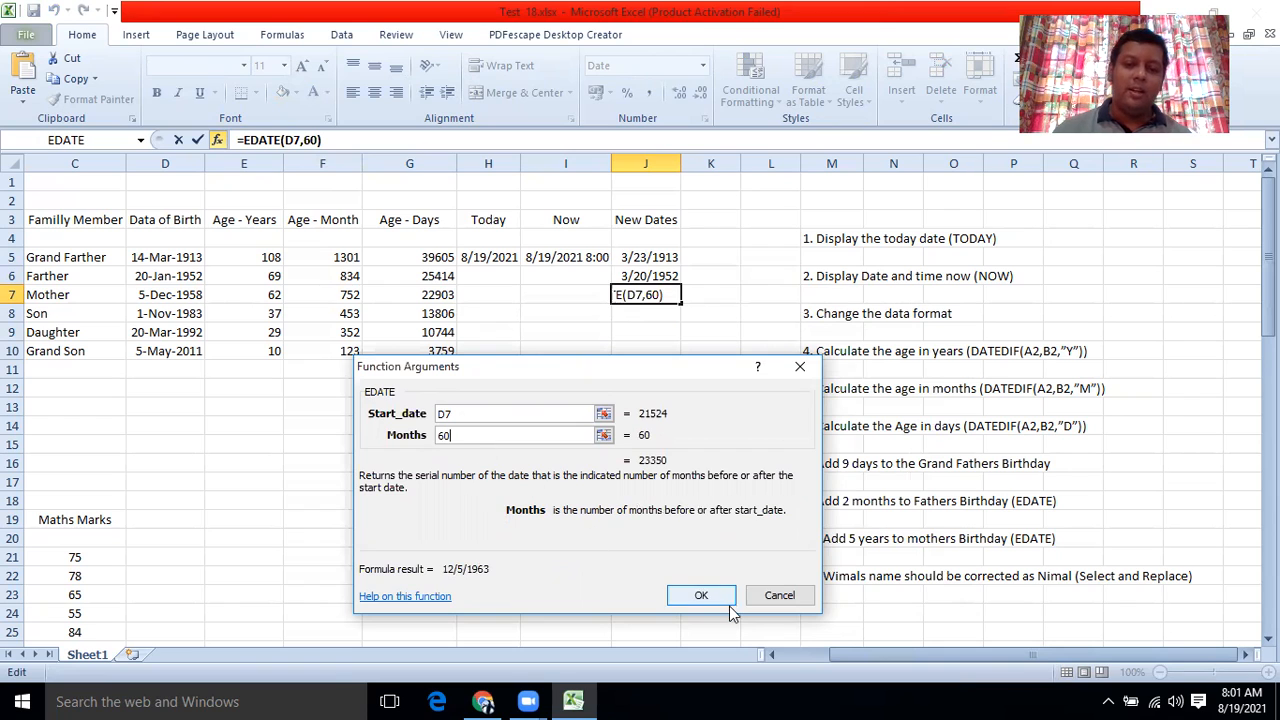
{"action": "left_click", "coordinate": [704, 598]}
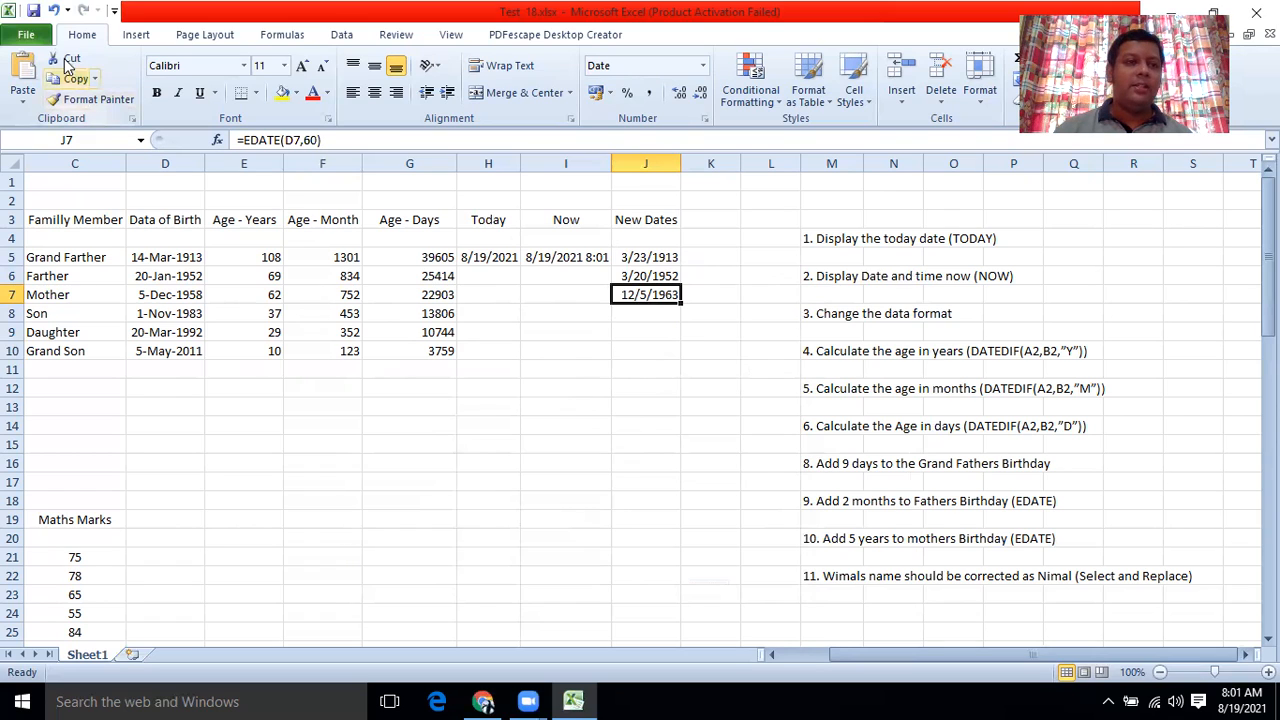
{"action": "left_click", "coordinate": [34, 14]}
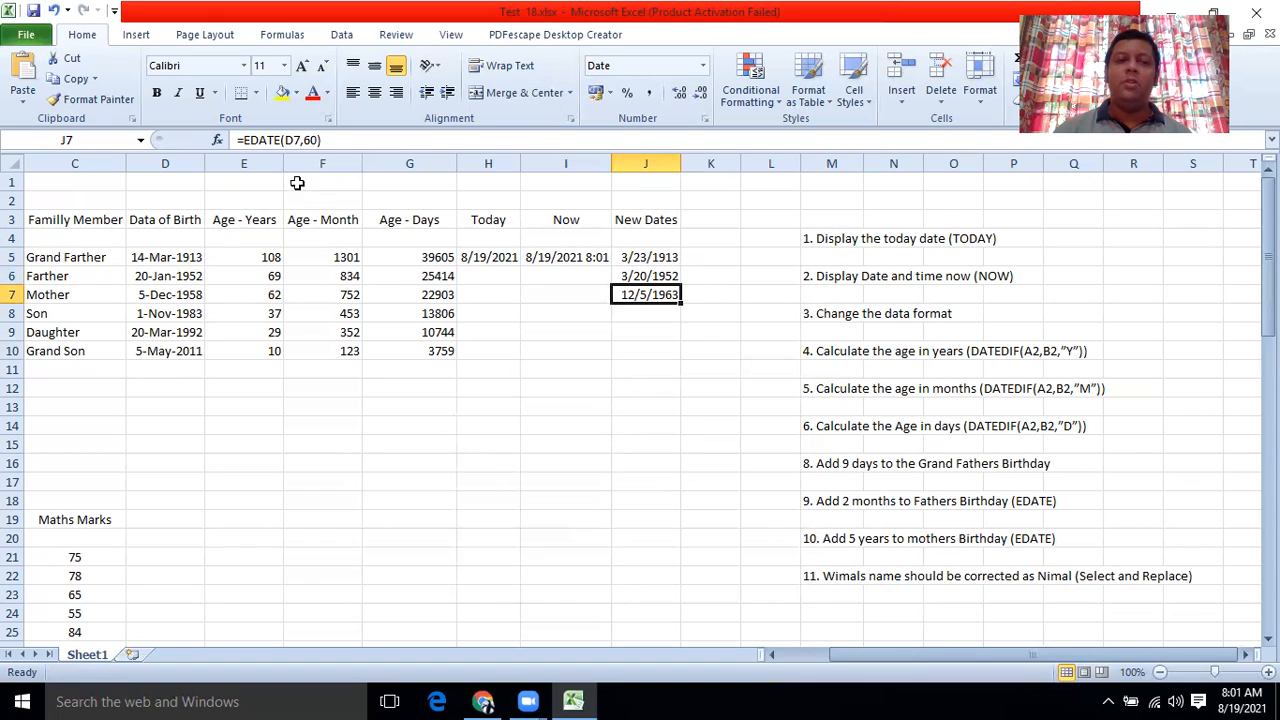
{"action": "left_click", "coordinate": [565, 222]}
{"action": "left_click", "coordinate": [490, 220]}
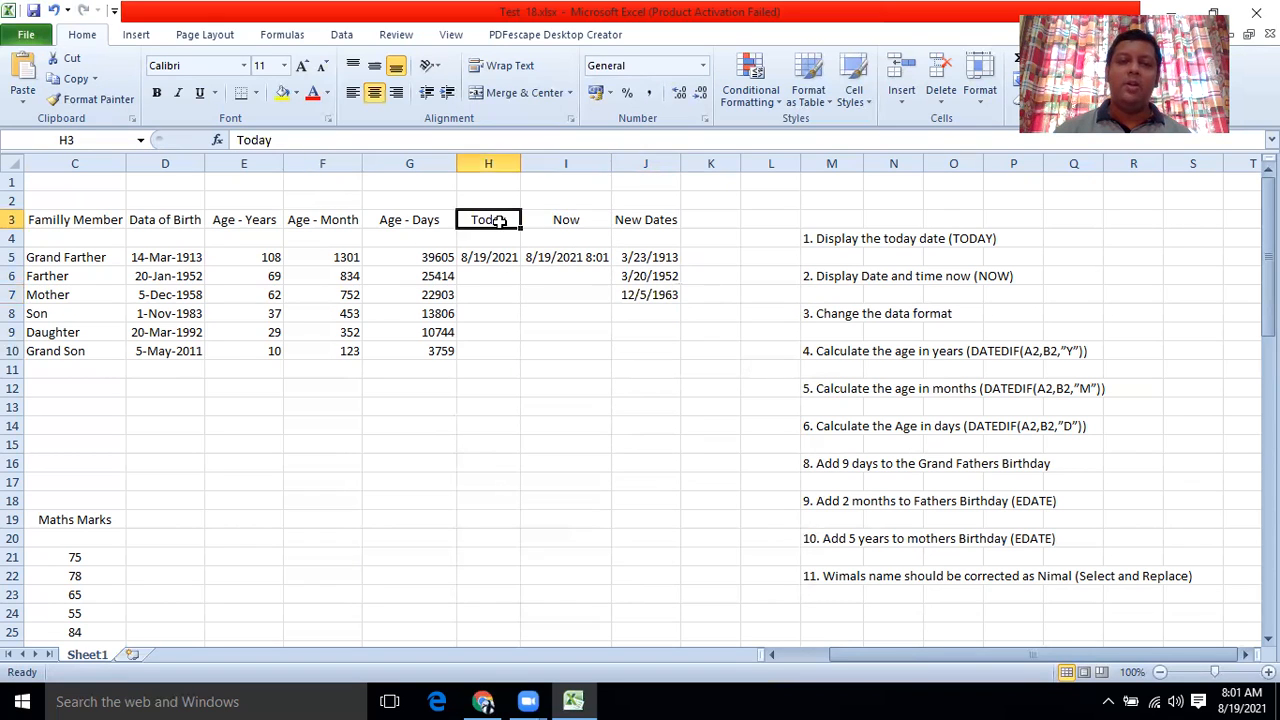
{"action": "left_click", "coordinate": [574, 221]}
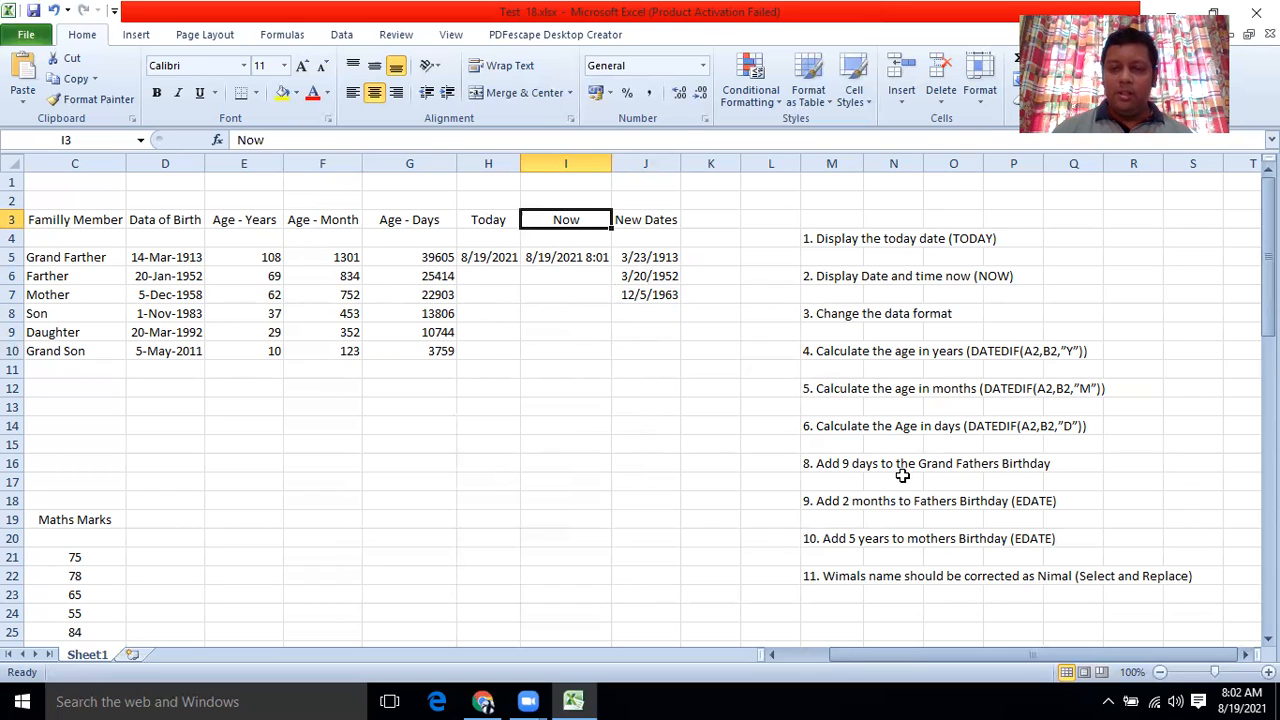
Look through the subject marks tables from Maths to History and locate the student name that task 11 asks to correct
{"action": "scroll", "coordinate": [902, 476], "scroll_direction": "down", "scroll_amount": 3}
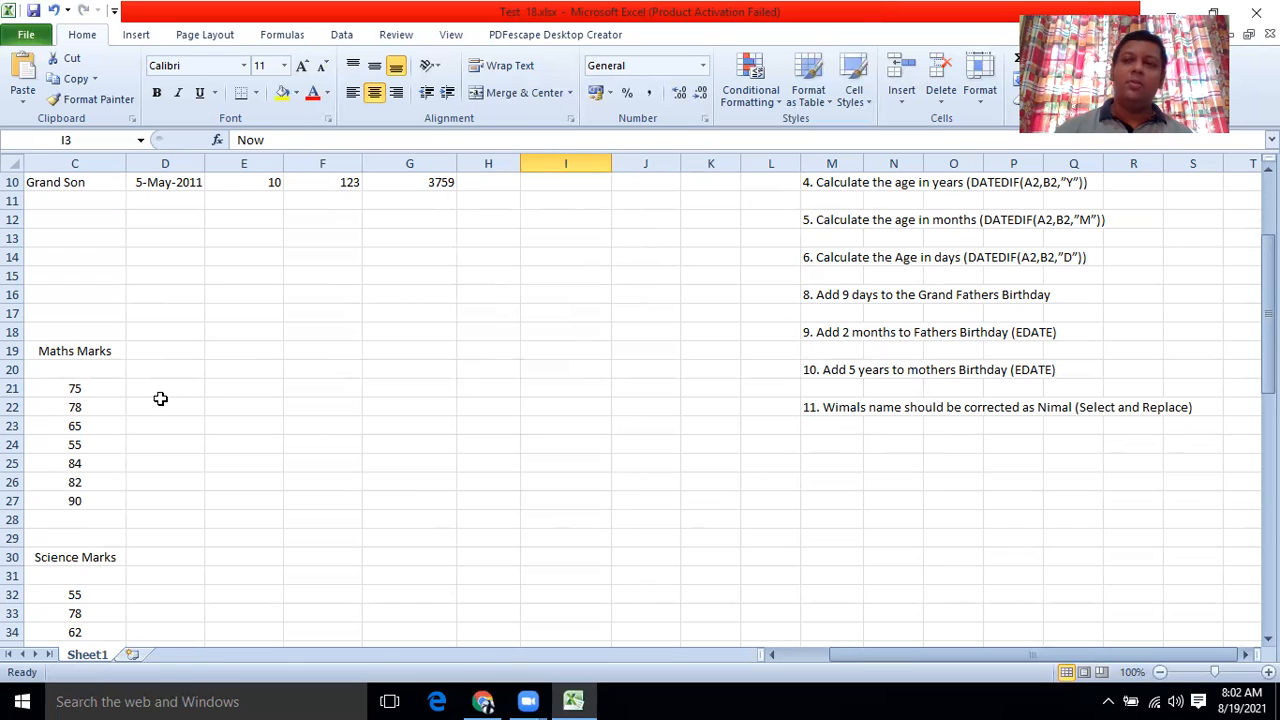
{"action": "scroll", "coordinate": [122, 405], "scroll_direction": "down", "scroll_amount": 1}
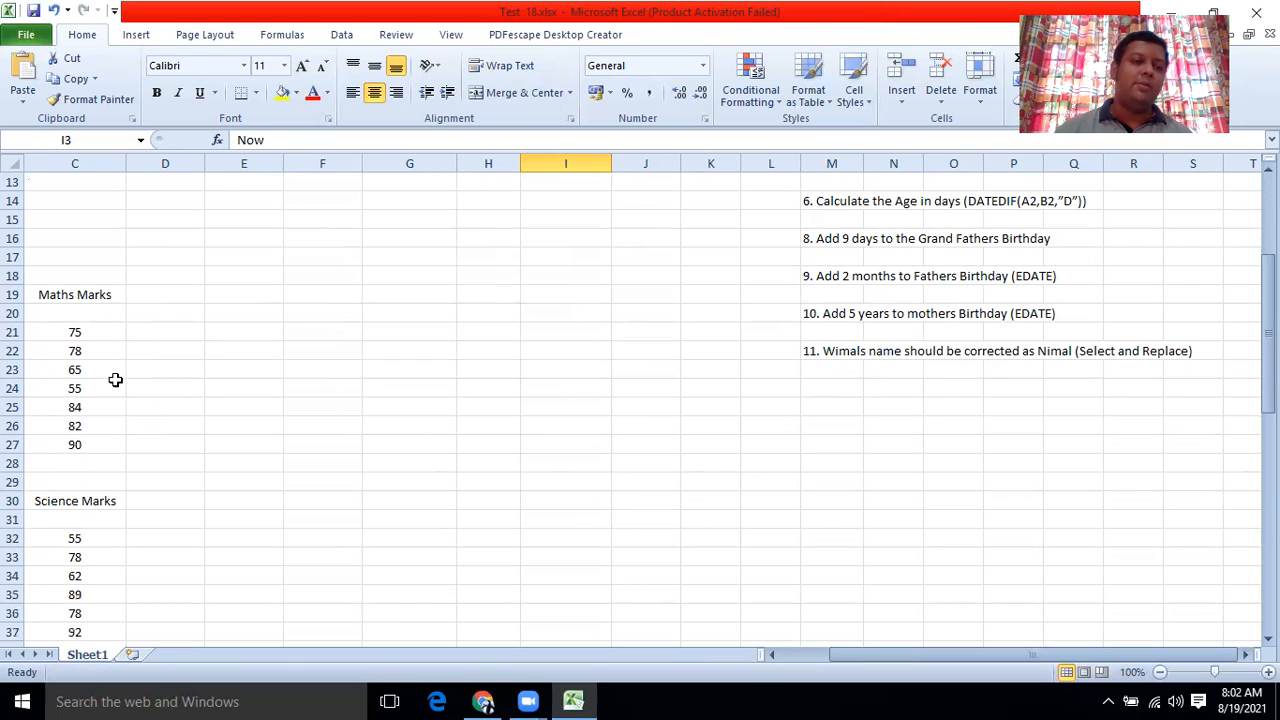
{"action": "scroll", "coordinate": [95, 492], "scroll_direction": "down", "scroll_amount": 2}
{"action": "scroll", "coordinate": [94, 400], "scroll_direction": "down", "scroll_amount": 2}
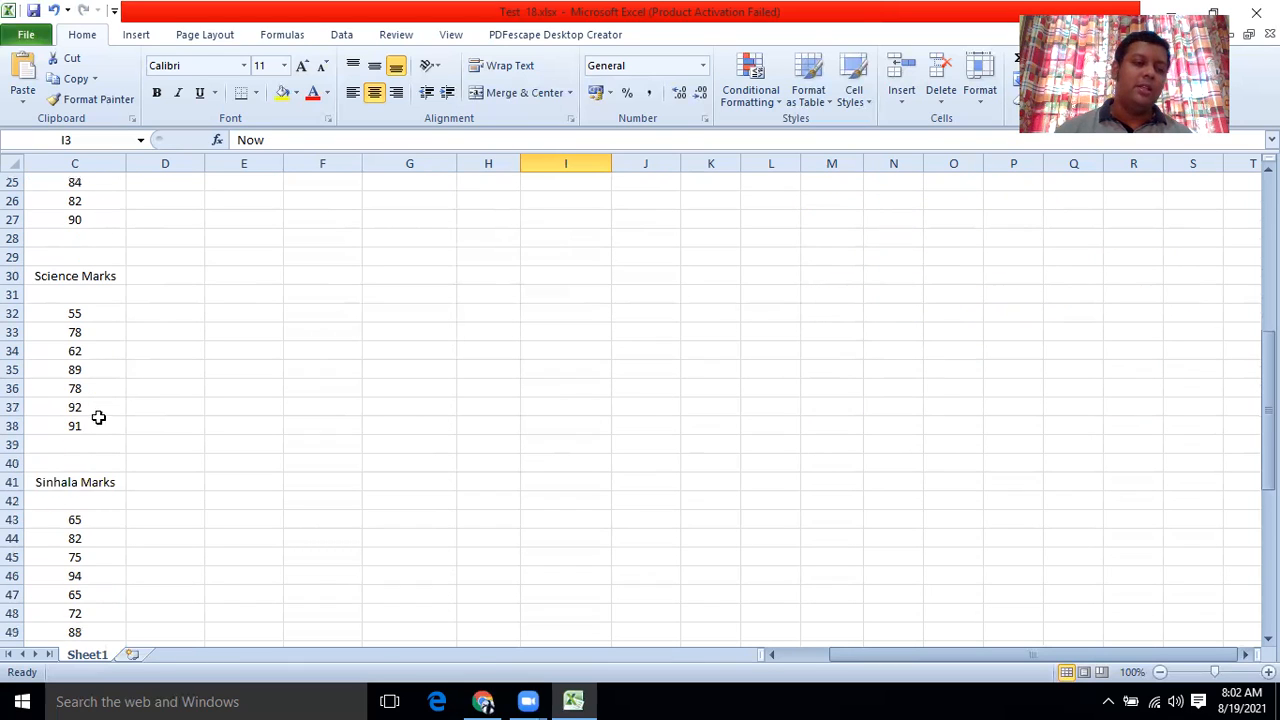
{"action": "scroll", "coordinate": [74, 504], "scroll_direction": "down", "scroll_amount": 7}
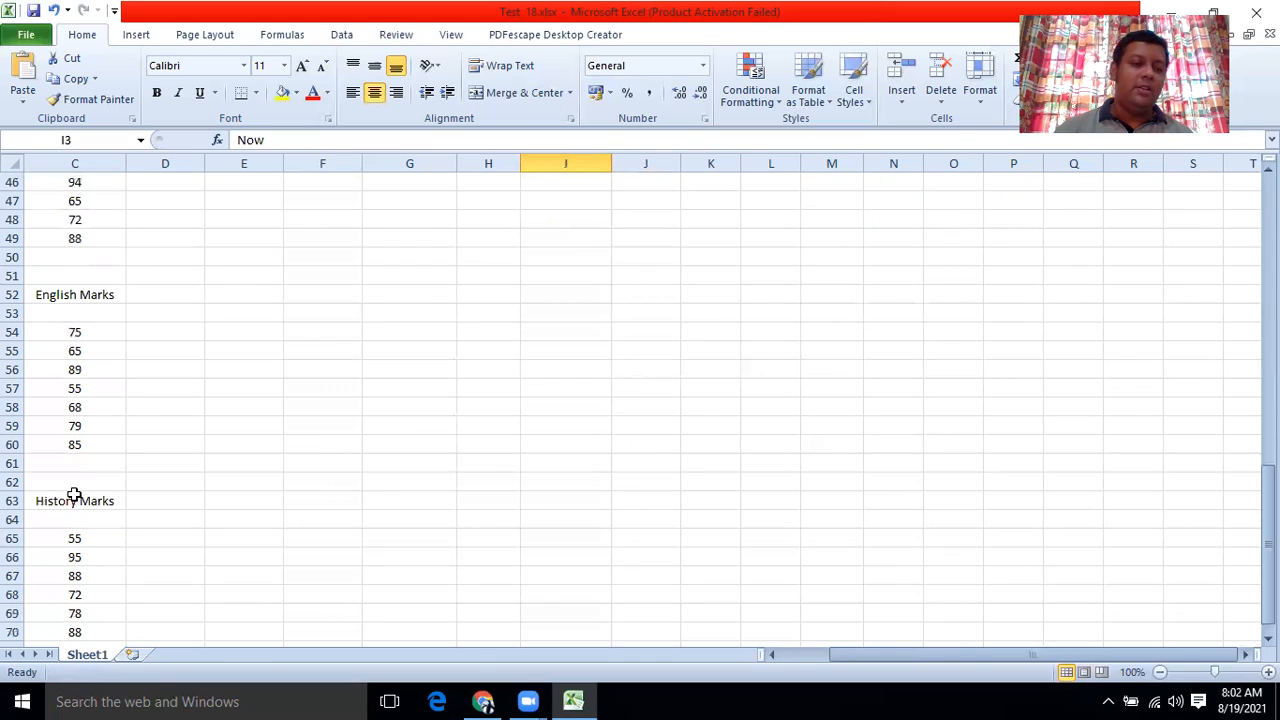
{"action": "left_click_drag", "start_coordinate": [986, 658], "coordinate": [845, 648]}
{"action": "scroll", "coordinate": [363, 402], "scroll_direction": "up", "scroll_amount": 4}
{"action": "scroll", "coordinate": [363, 402], "scroll_direction": "up", "scroll_amount": 9}
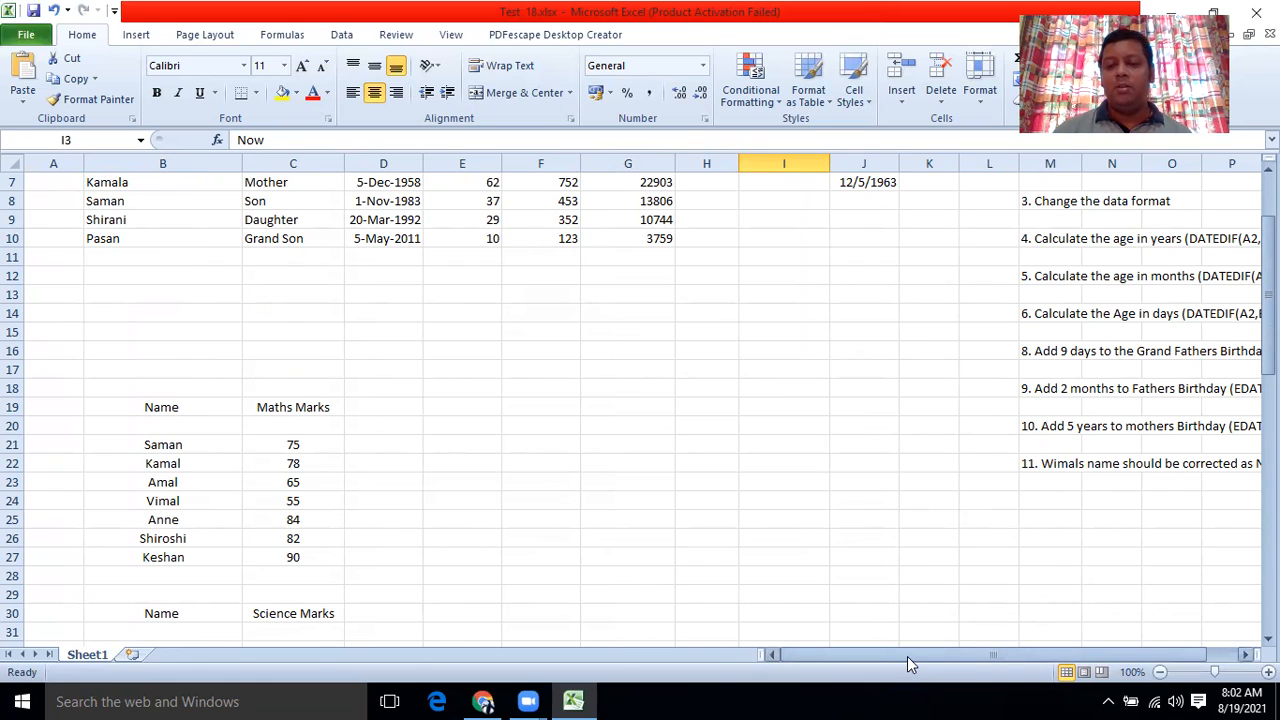
{"action": "left_click", "coordinate": [145, 505]}
{"action": "scroll", "coordinate": [150, 500], "scroll_direction": "down", "scroll_amount": 4}
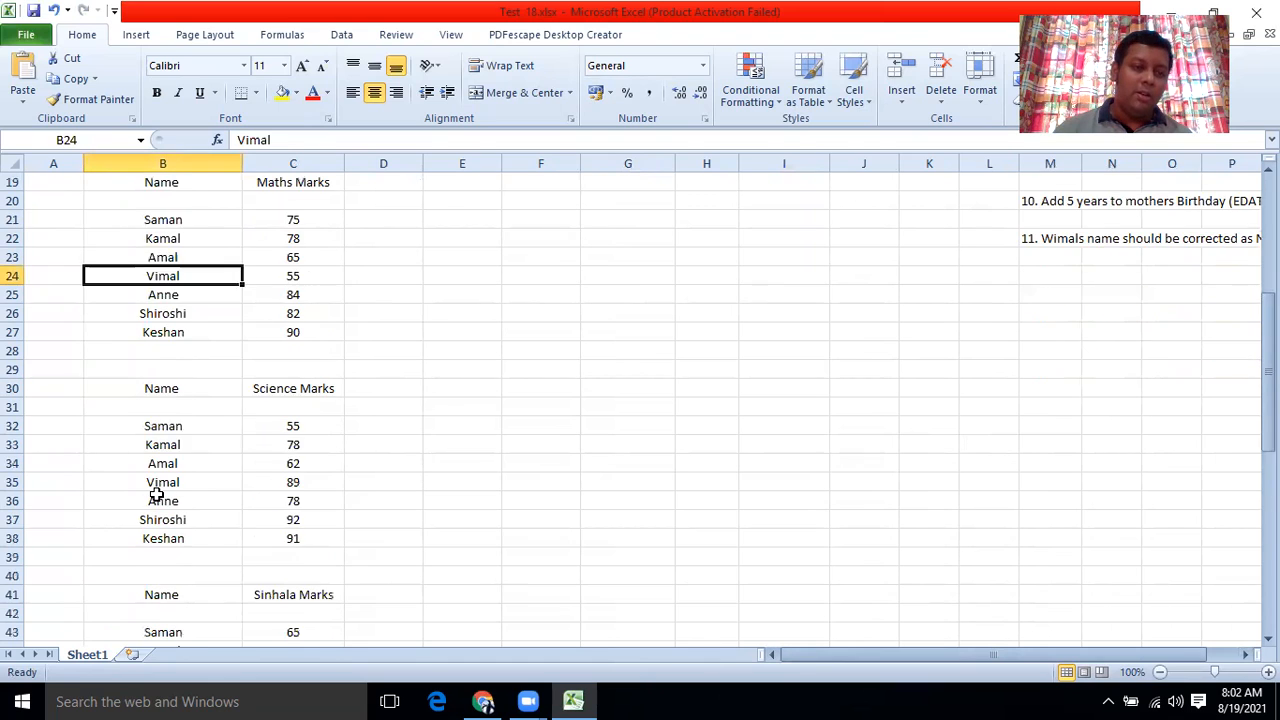
{"action": "scroll", "coordinate": [157, 495], "scroll_direction": "down", "scroll_amount": 2}
{"action": "scroll", "coordinate": [157, 495], "scroll_direction": "up", "scroll_amount": 5}
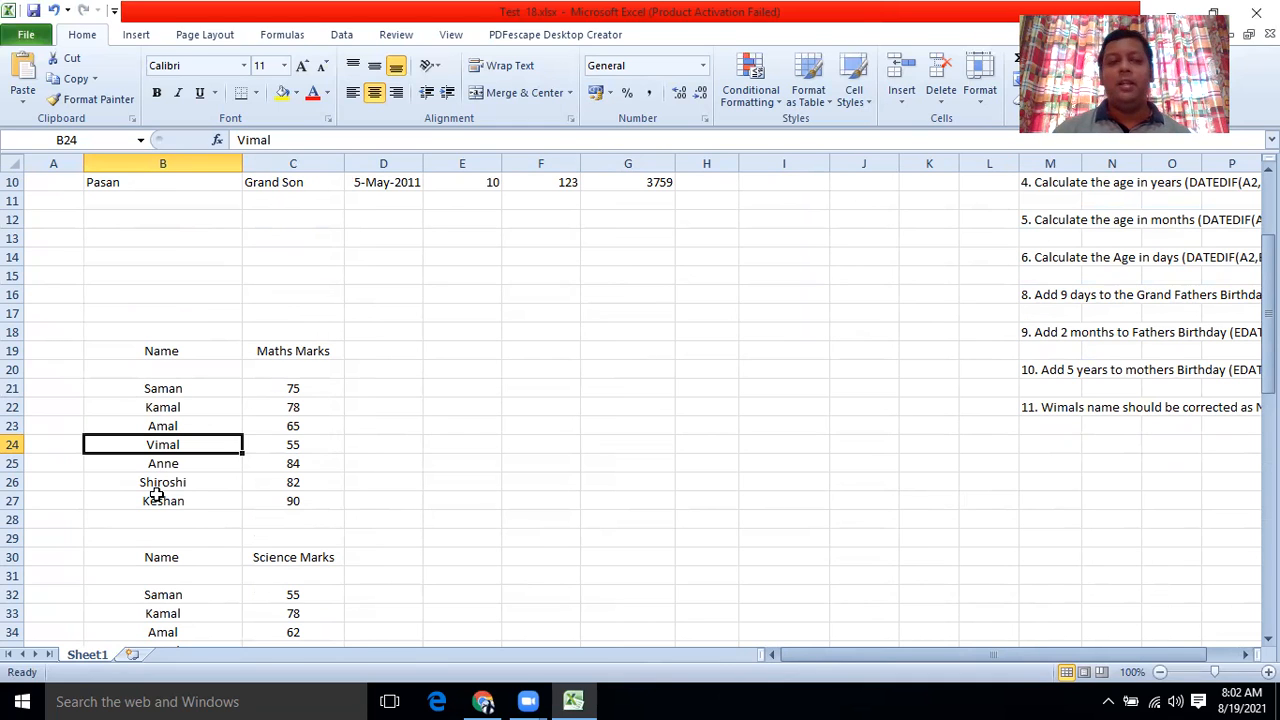
{"action": "scroll", "coordinate": [470, 387], "scroll_direction": "up", "scroll_amount": 1}
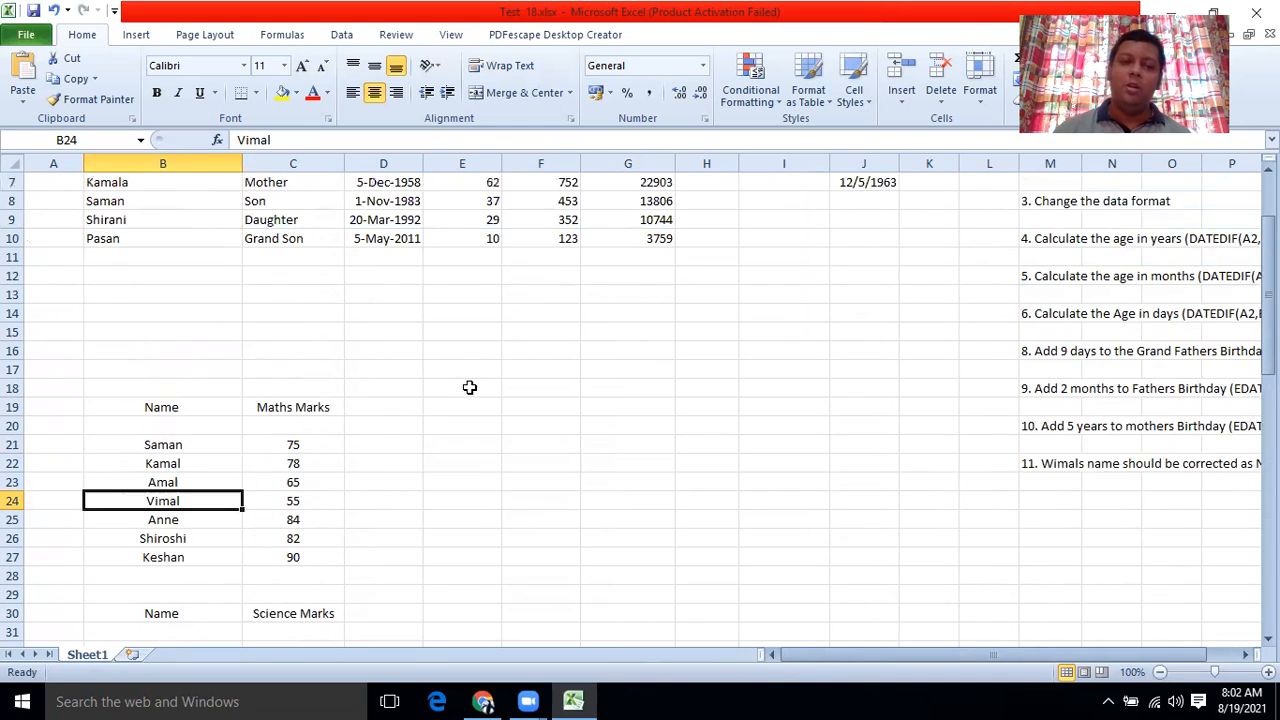
{"action": "scroll", "coordinate": [470, 387], "scroll_direction": "up", "scroll_amount": 1}
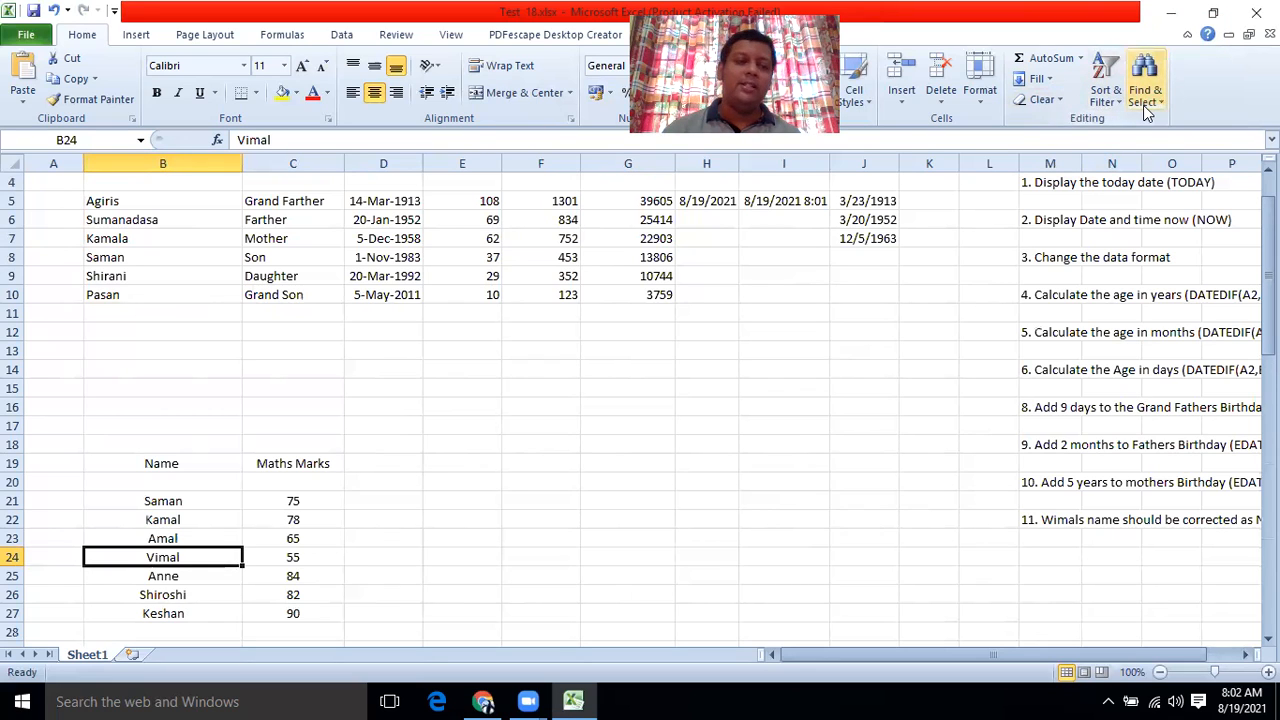
{"action": "left_click", "coordinate": [181, 378]}
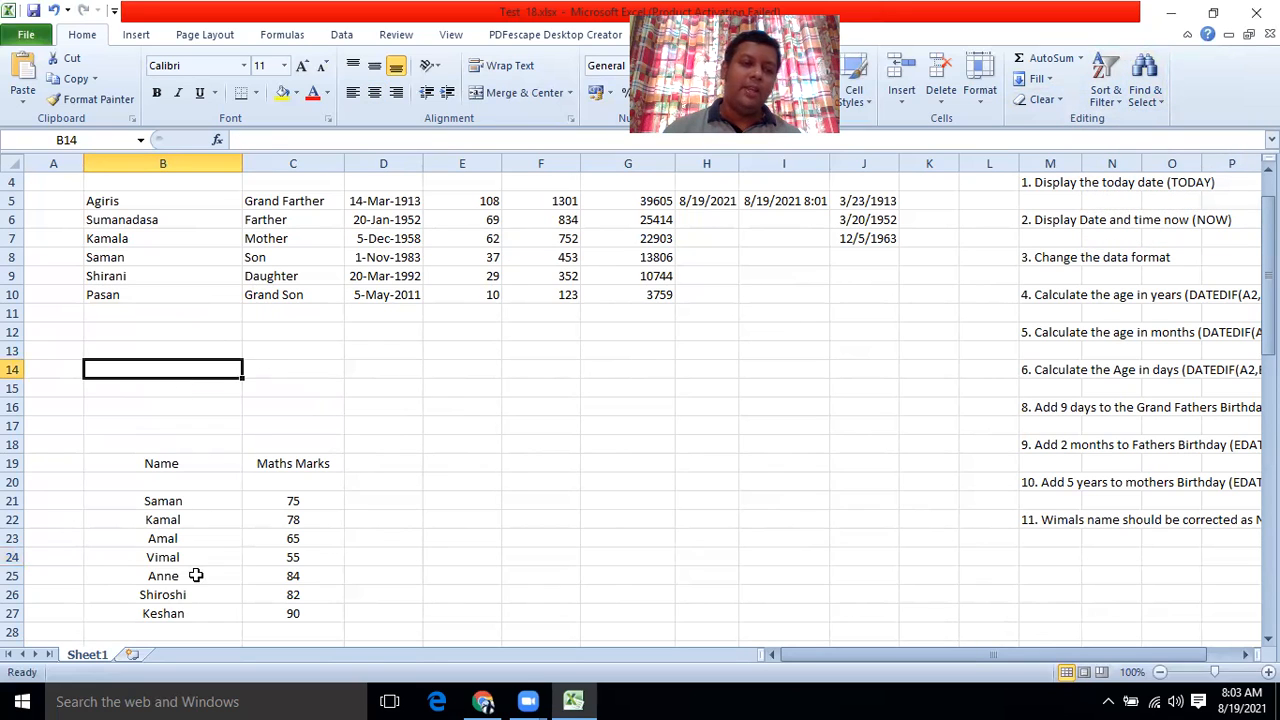
{"action": "left_click", "coordinate": [178, 560]}
{"action": "left_click_drag", "start_coordinate": [238, 140], "coordinate": [288, 139]}
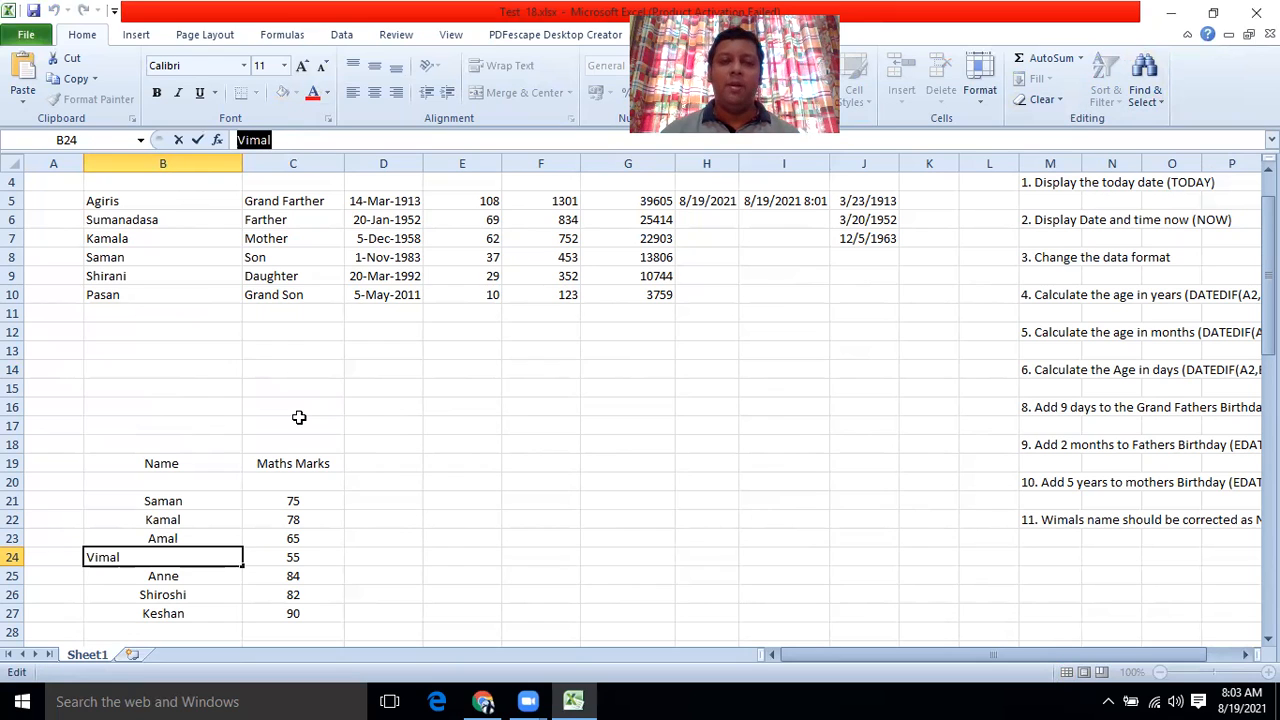
{"action": "left_click", "coordinate": [190, 387]}
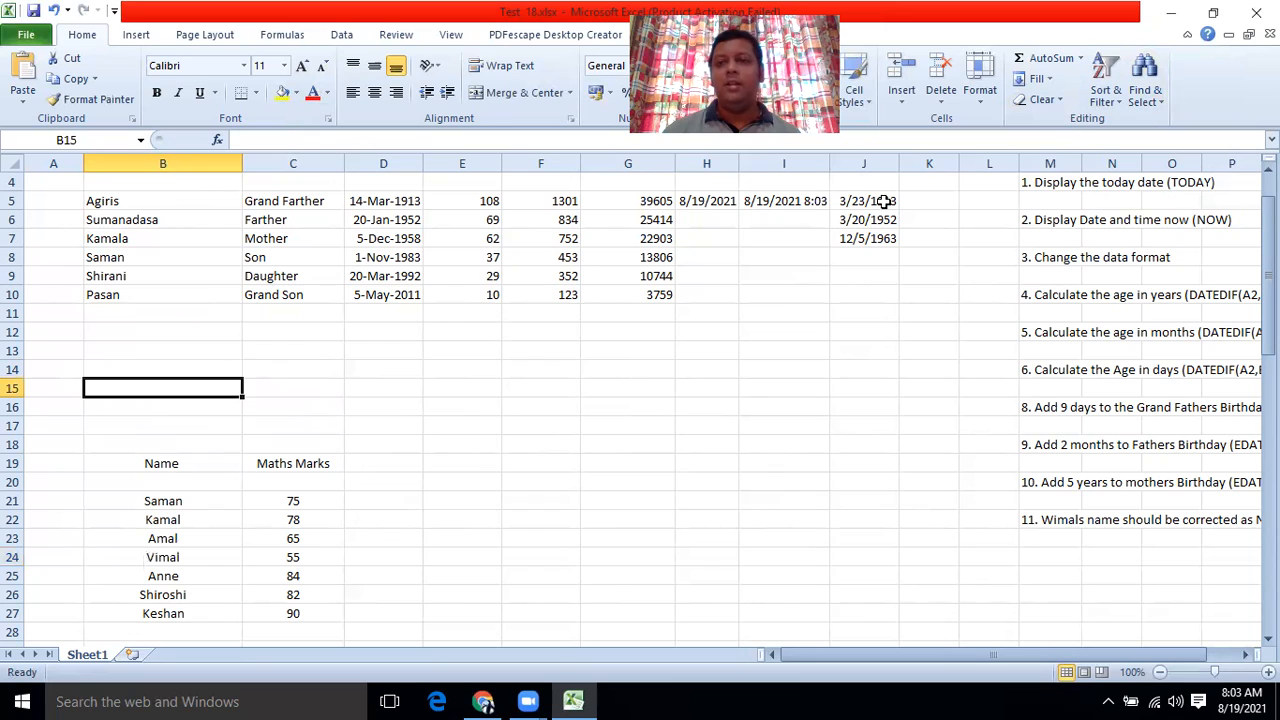
Set up a replacement of the incorrect student name with the corrected name from task 11 and find its first occurrence
{"action": "left_click", "coordinate": [1158, 106]}
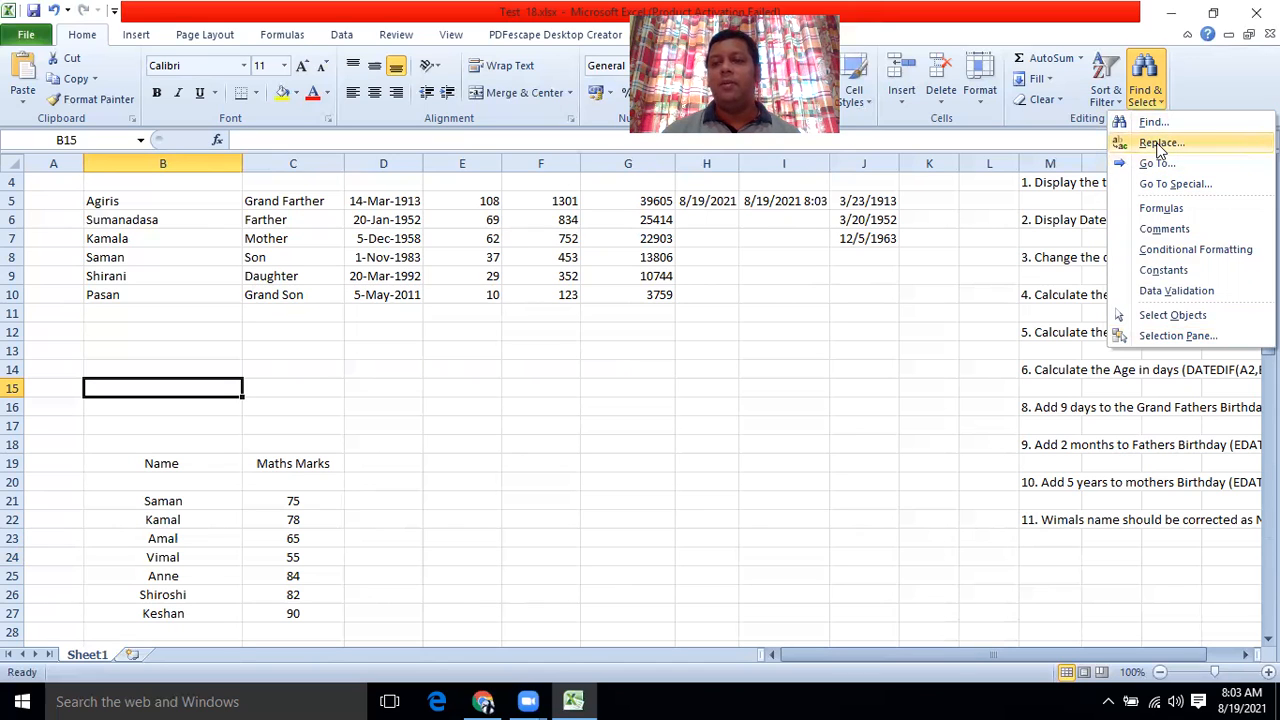
{"action": "left_click", "coordinate": [1160, 143]}
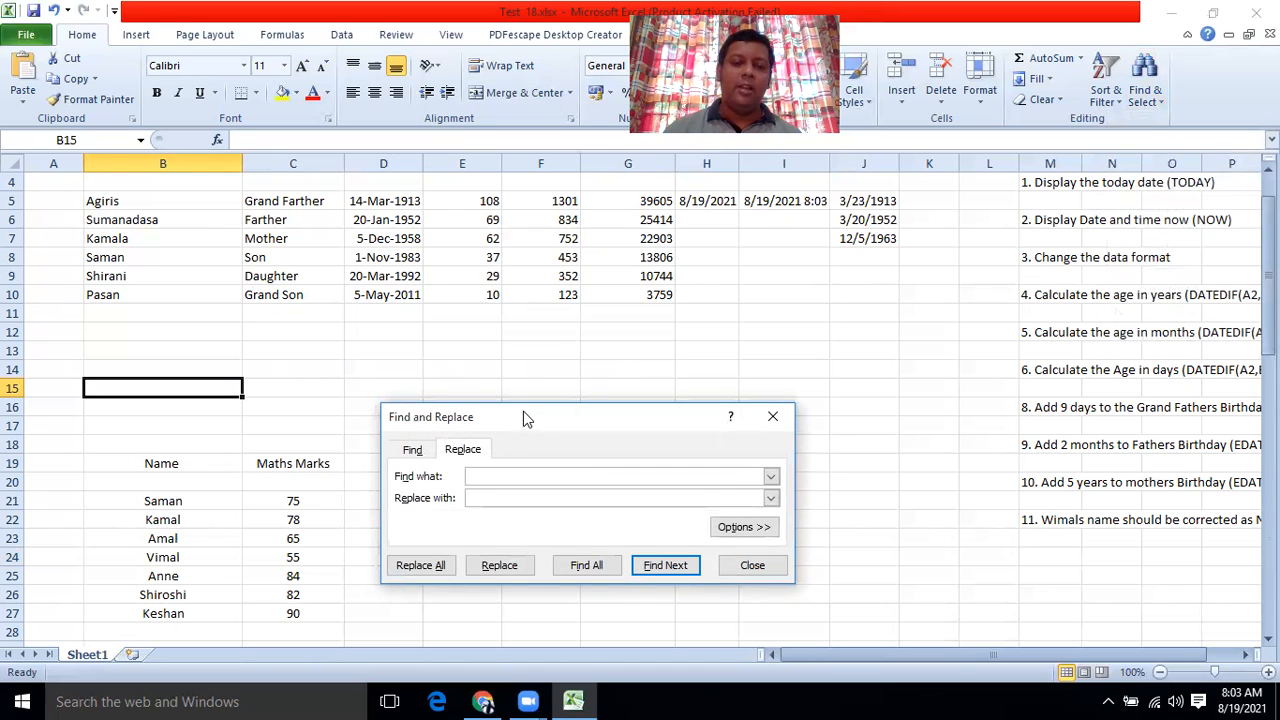
{"action": "left_click_drag", "start_coordinate": [523, 418], "coordinate": [533, 172]}
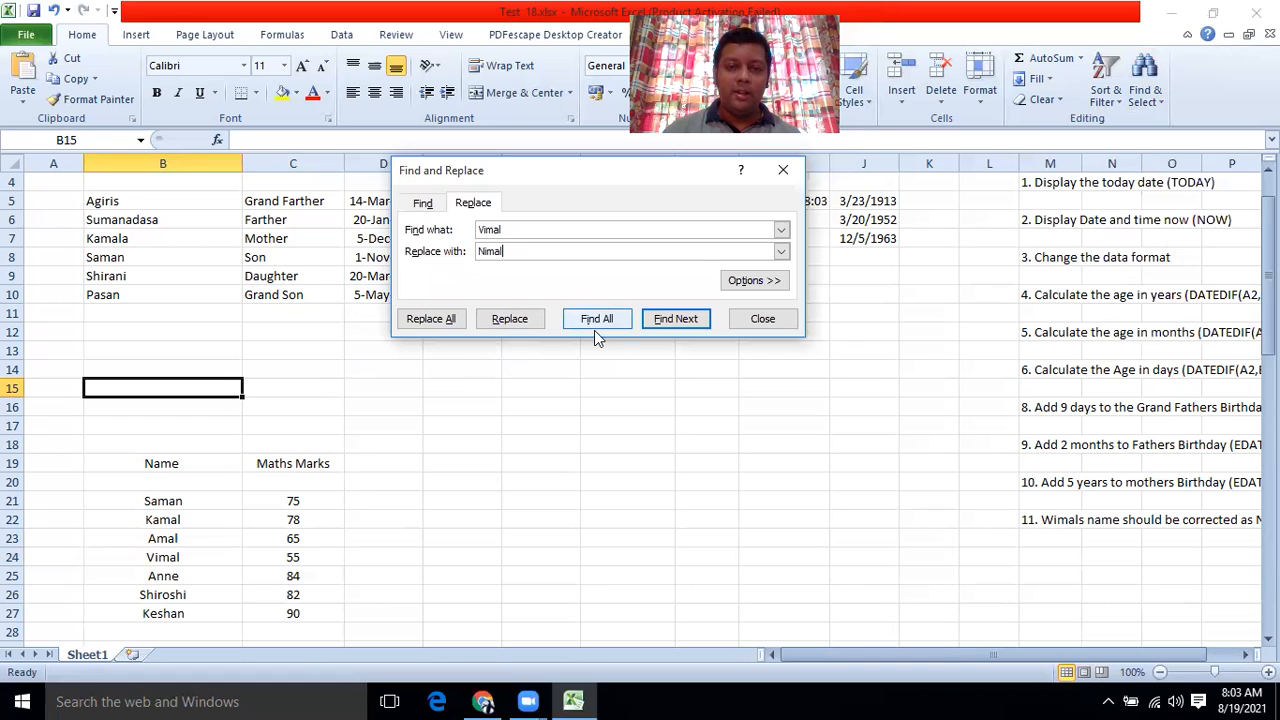
{"action": "left_click", "coordinate": [675, 320]}
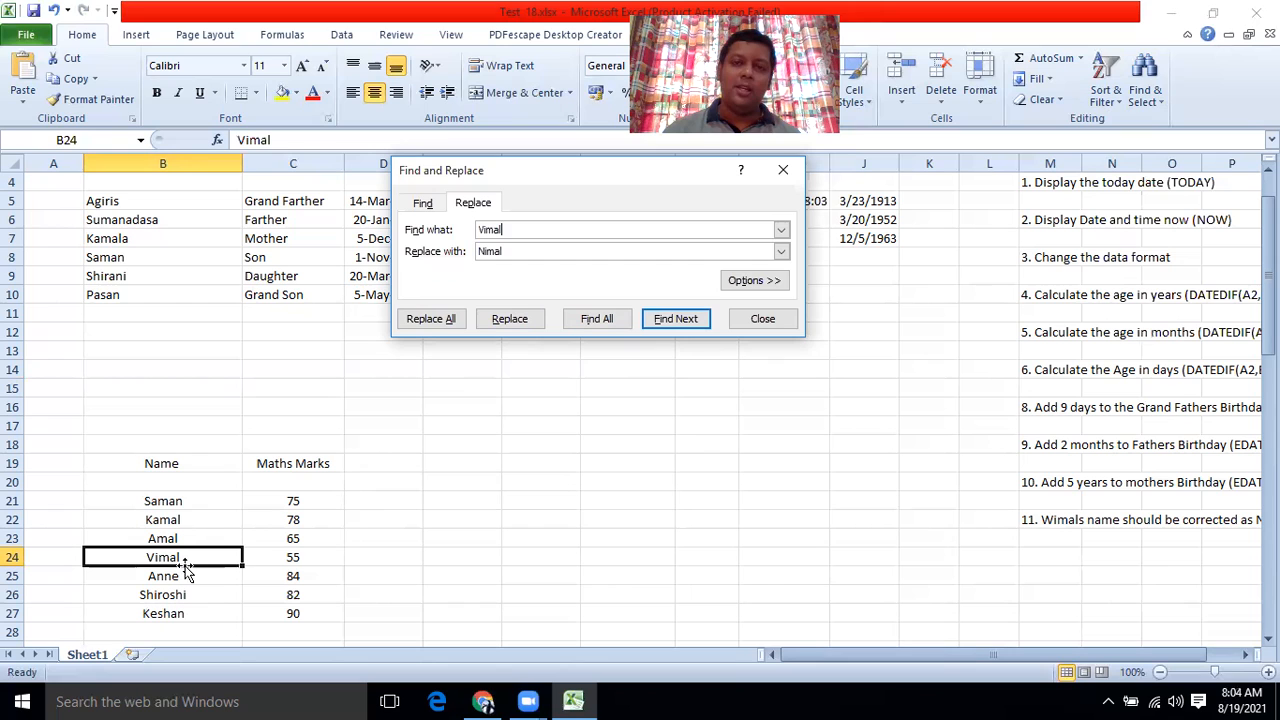
Replace the incorrect student name in cell B24 of the Maths marks table and check the other subject tables for it
{"action": "left_click", "coordinate": [510, 321]}
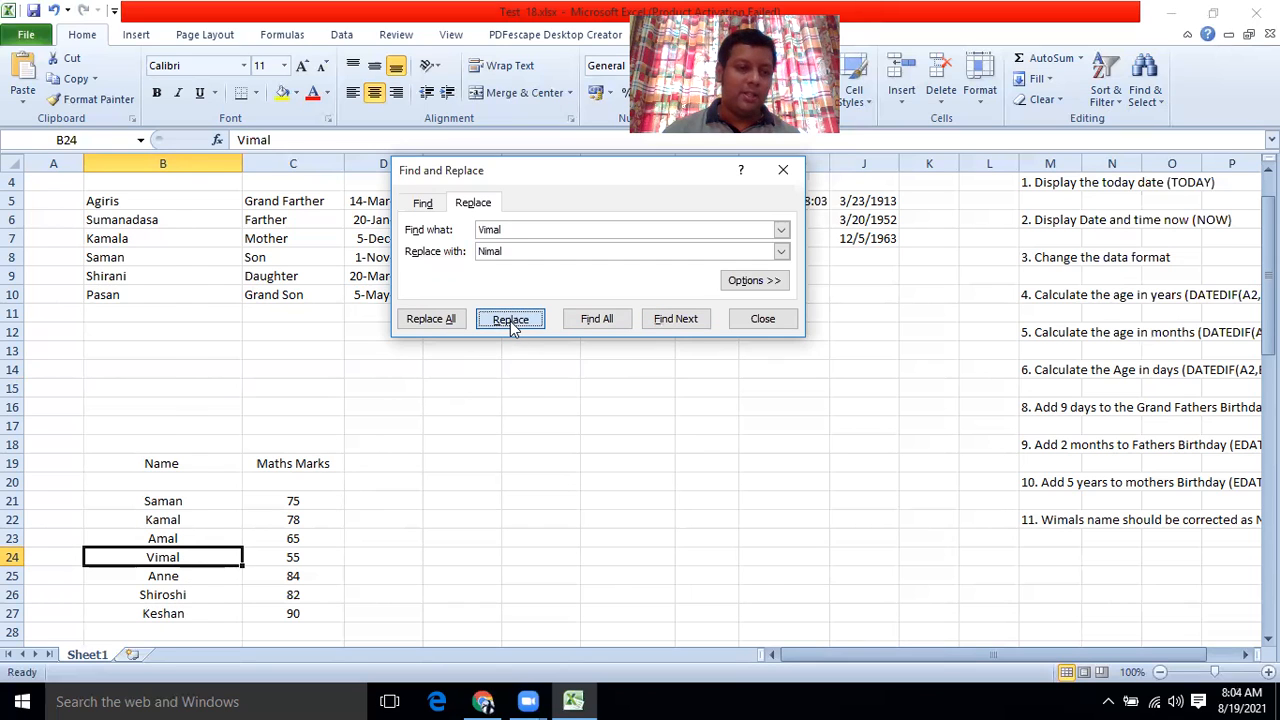
{"action": "scroll", "coordinate": [157, 418], "scroll_direction": "up", "scroll_amount": 2}
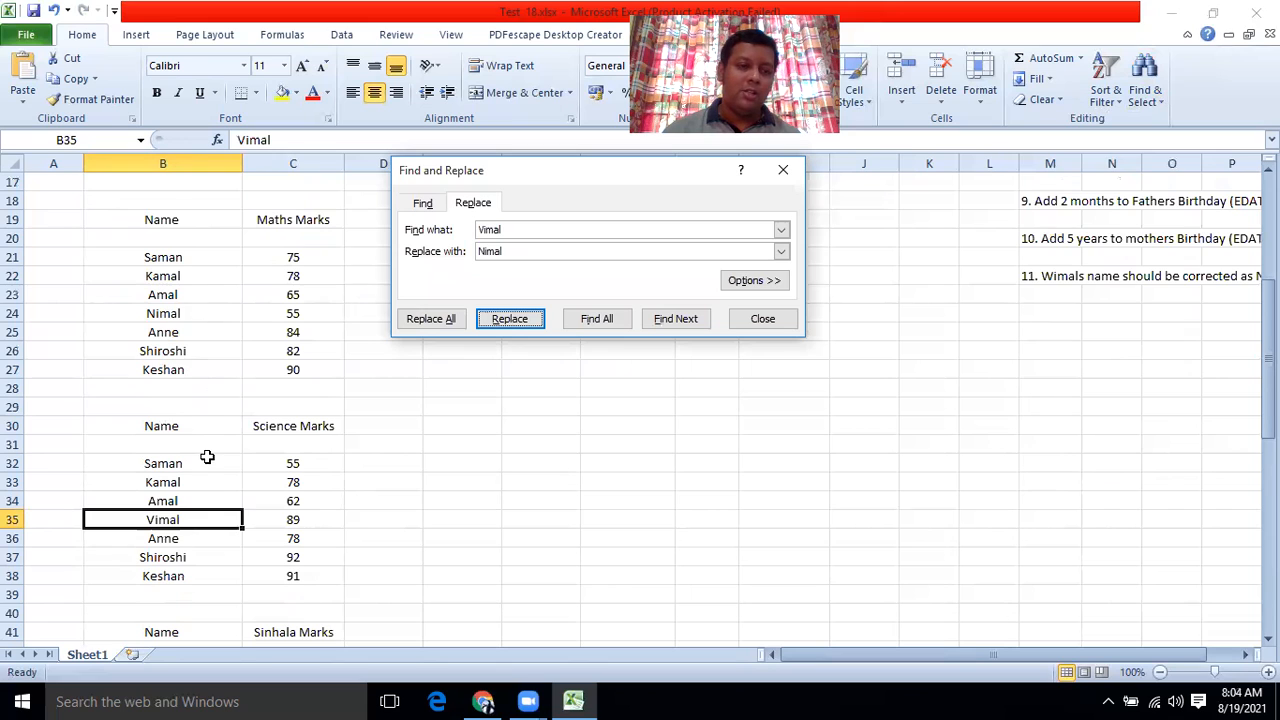
{"action": "scroll", "coordinate": [206, 454], "scroll_direction": "down", "scroll_amount": 3}
{"action": "scroll", "coordinate": [207, 421], "scroll_direction": "down", "scroll_amount": 1}
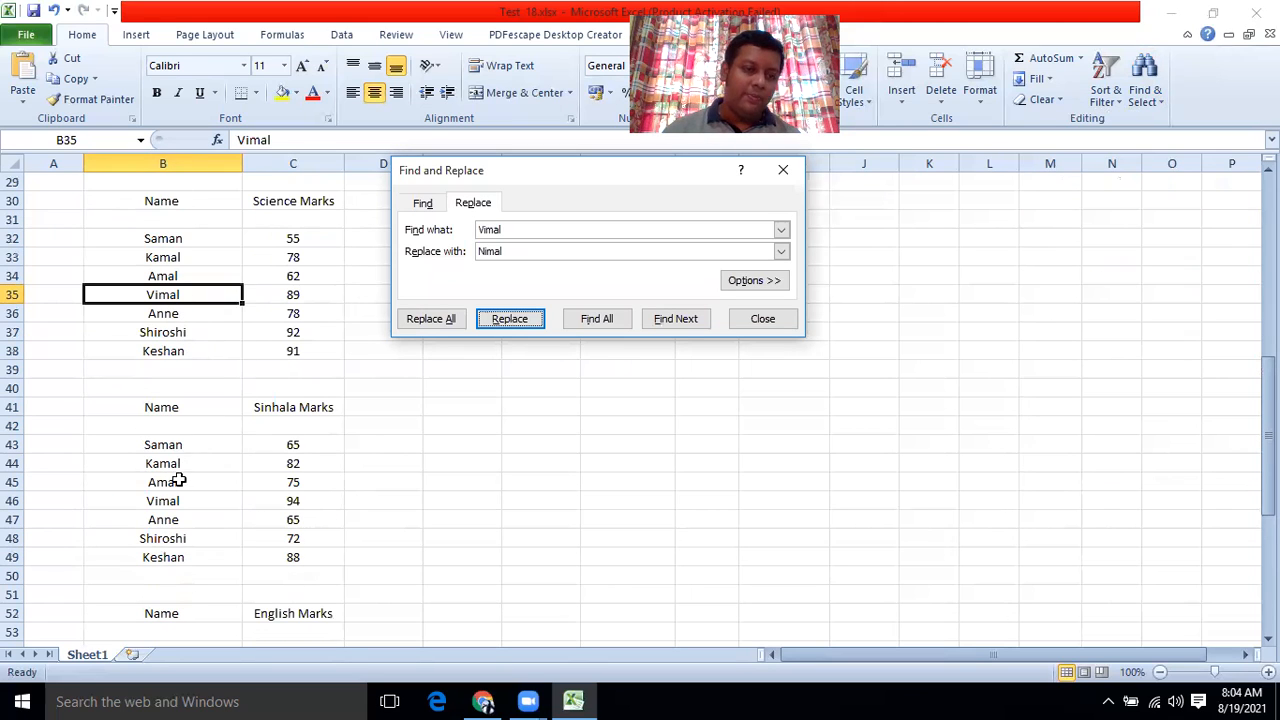
{"action": "scroll", "coordinate": [175, 505], "scroll_direction": "down", "scroll_amount": 3}
{"action": "scroll", "coordinate": [172, 523], "scroll_direction": "down", "scroll_amount": 3}
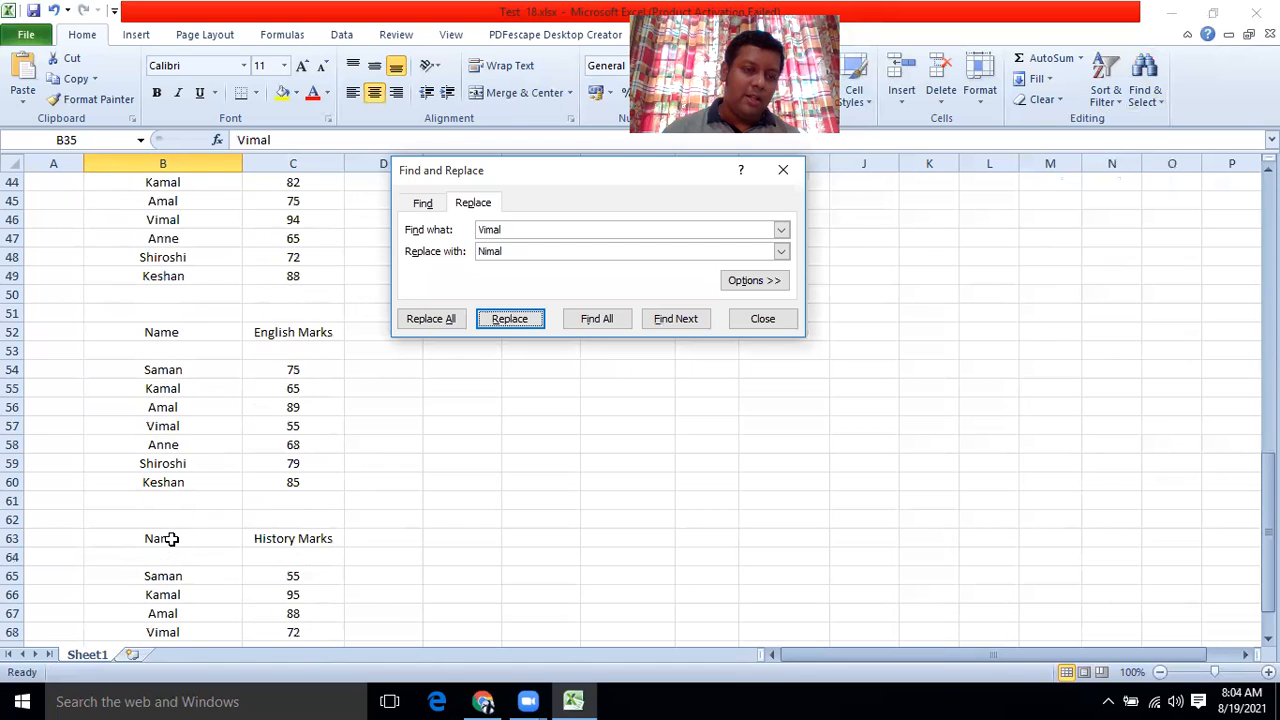
{"action": "scroll", "coordinate": [220, 518], "scroll_direction": "up", "scroll_amount": 11}
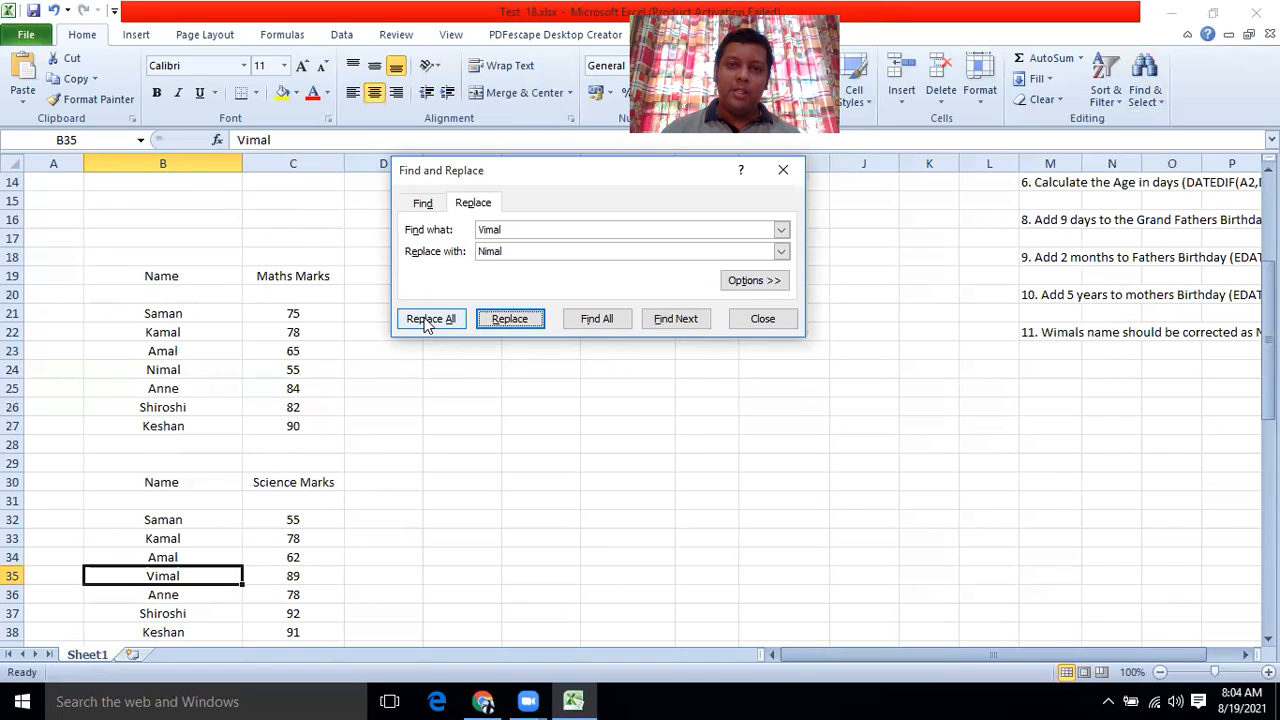
List all remaining occurrences of the incorrect student name and select the result for cell B35
{"action": "left_click", "coordinate": [594, 320]}
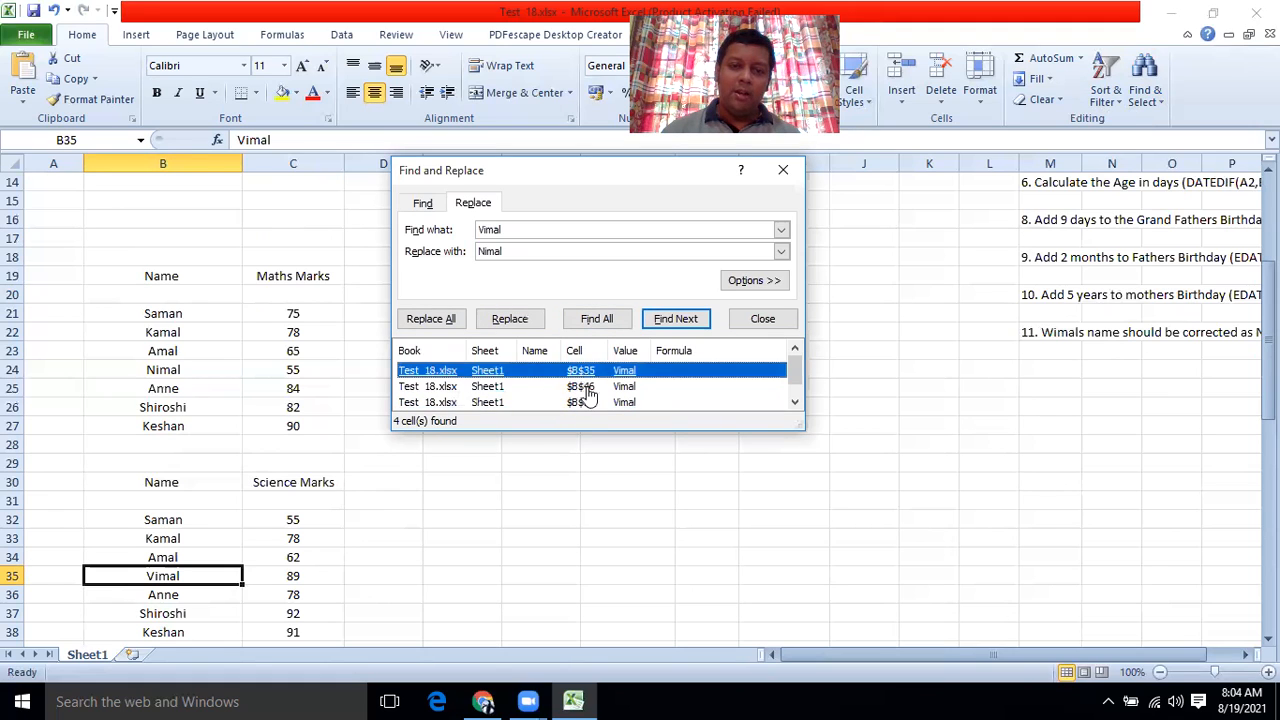
{"action": "scroll", "coordinate": [589, 405], "scroll_direction": "down", "scroll_amount": 1}
{"action": "scroll", "coordinate": [582, 380], "scroll_direction": "up", "scroll_amount": 1}
{"action": "left_click", "coordinate": [580, 371]}
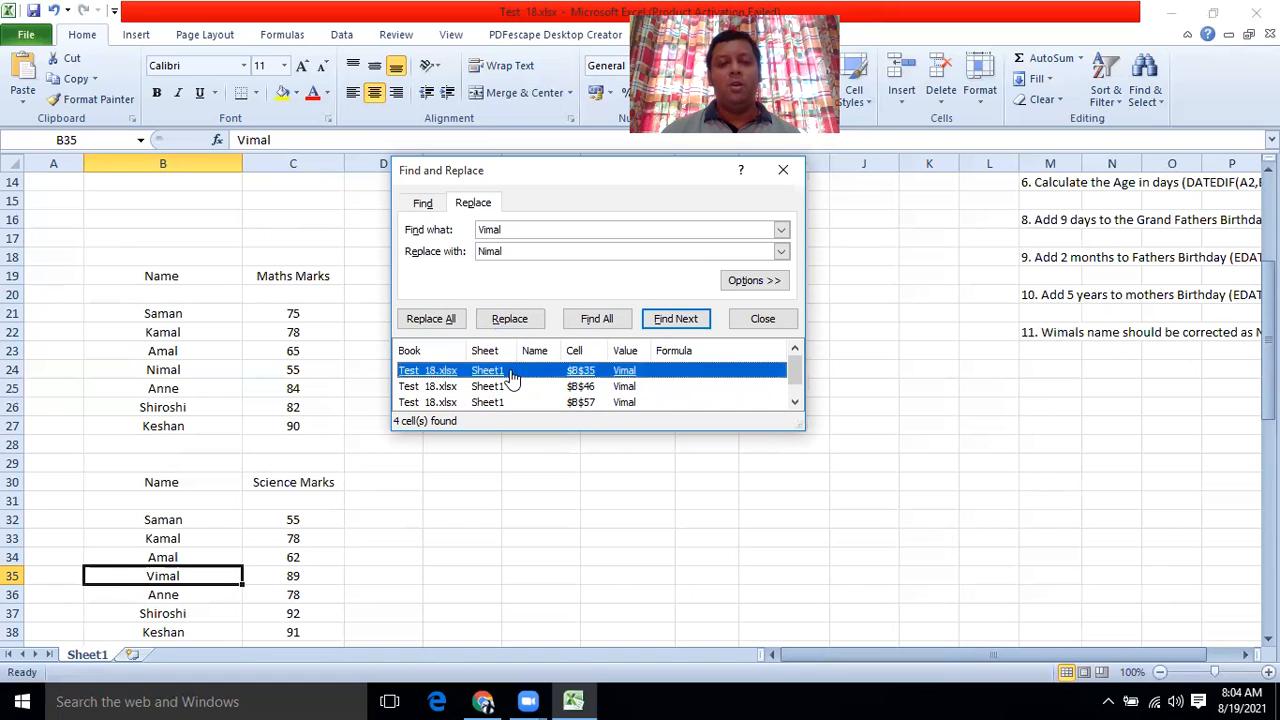
Replace every remaining occurrence of the incorrect student name with the corrected one and close the Find and Replace dialog
{"action": "left_click", "coordinate": [432, 320]}
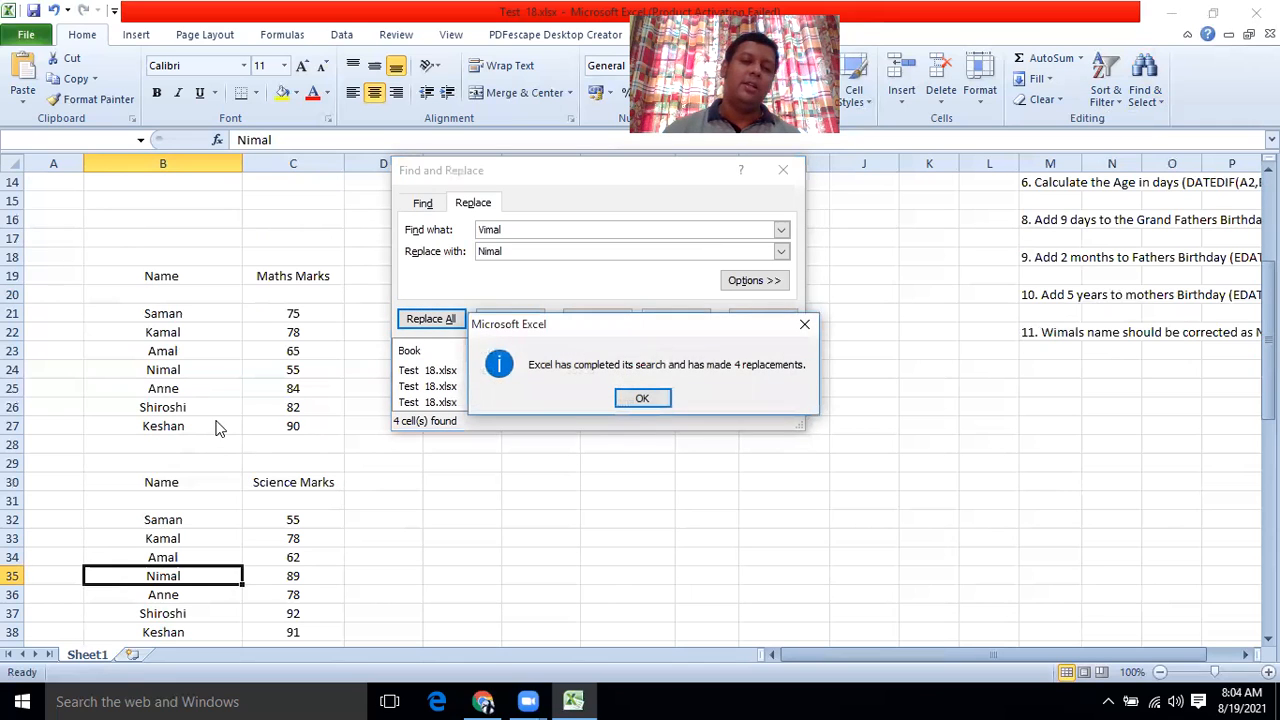
{"action": "left_click", "coordinate": [649, 397]}
{"action": "scroll", "coordinate": [240, 382], "scroll_direction": "down", "scroll_amount": 3}
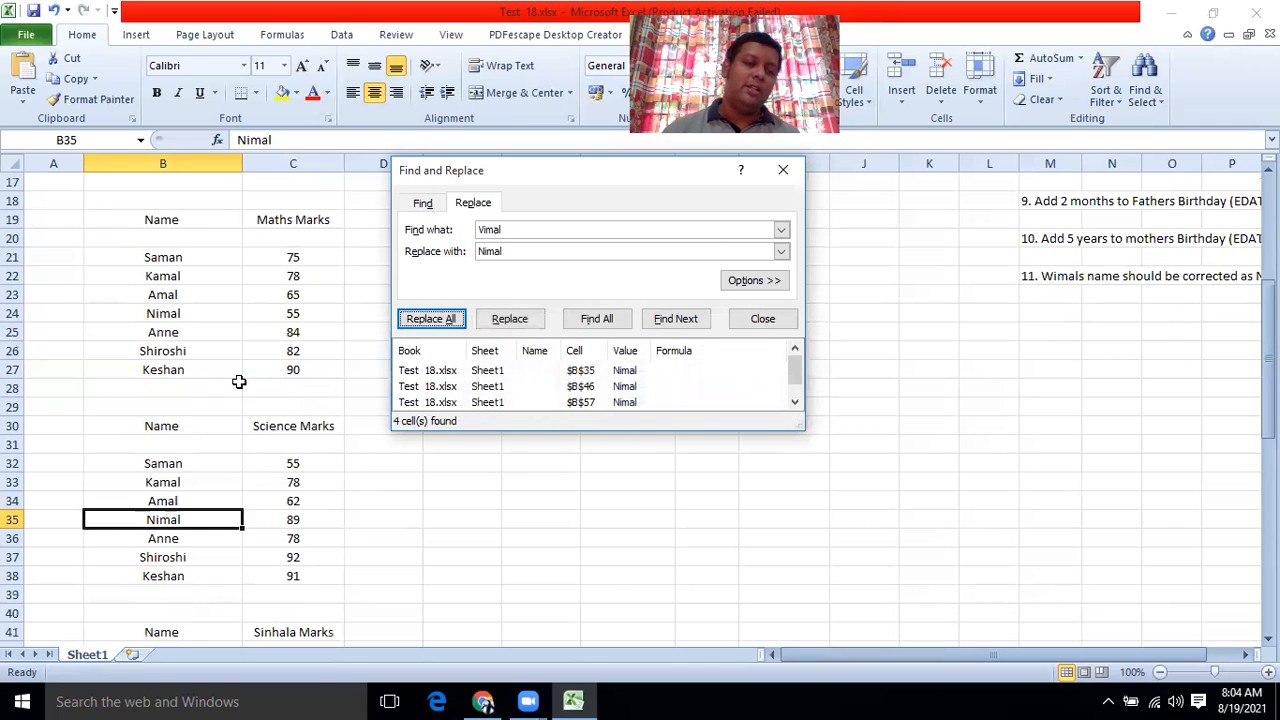
{"action": "scroll", "coordinate": [181, 507], "scroll_direction": "down", "scroll_amount": 3}
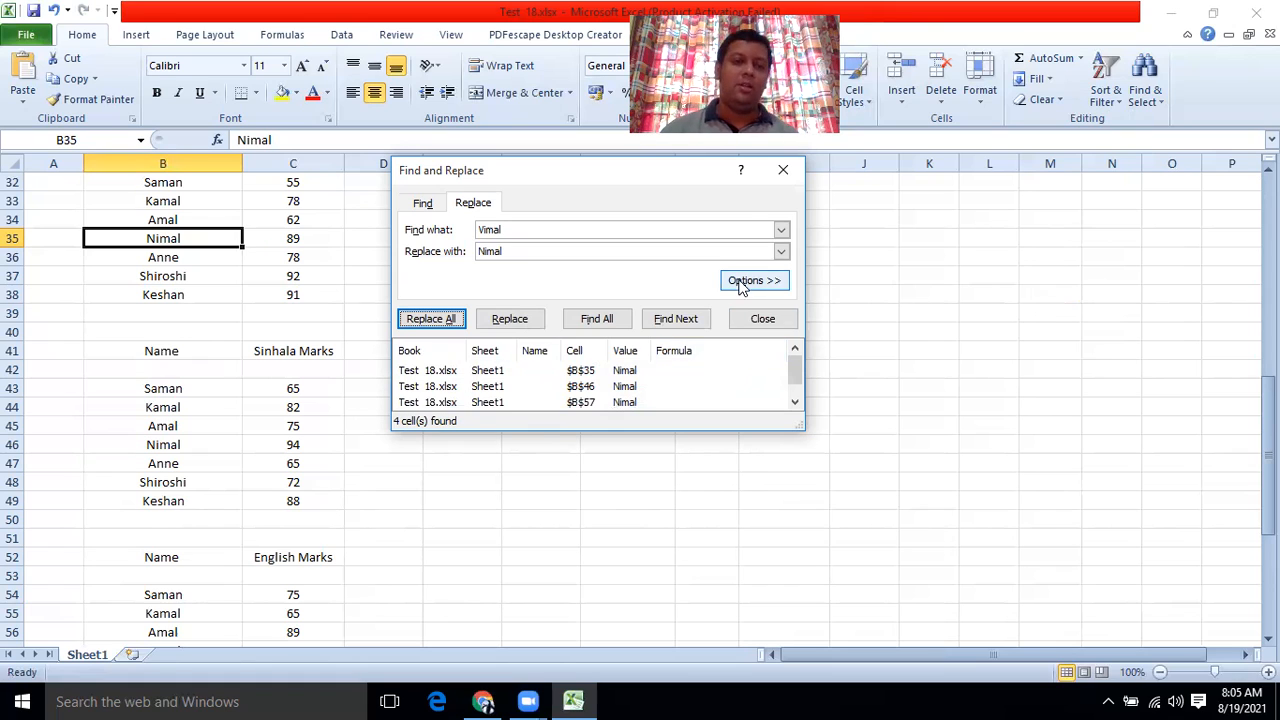
{"action": "left_click", "coordinate": [775, 162]}
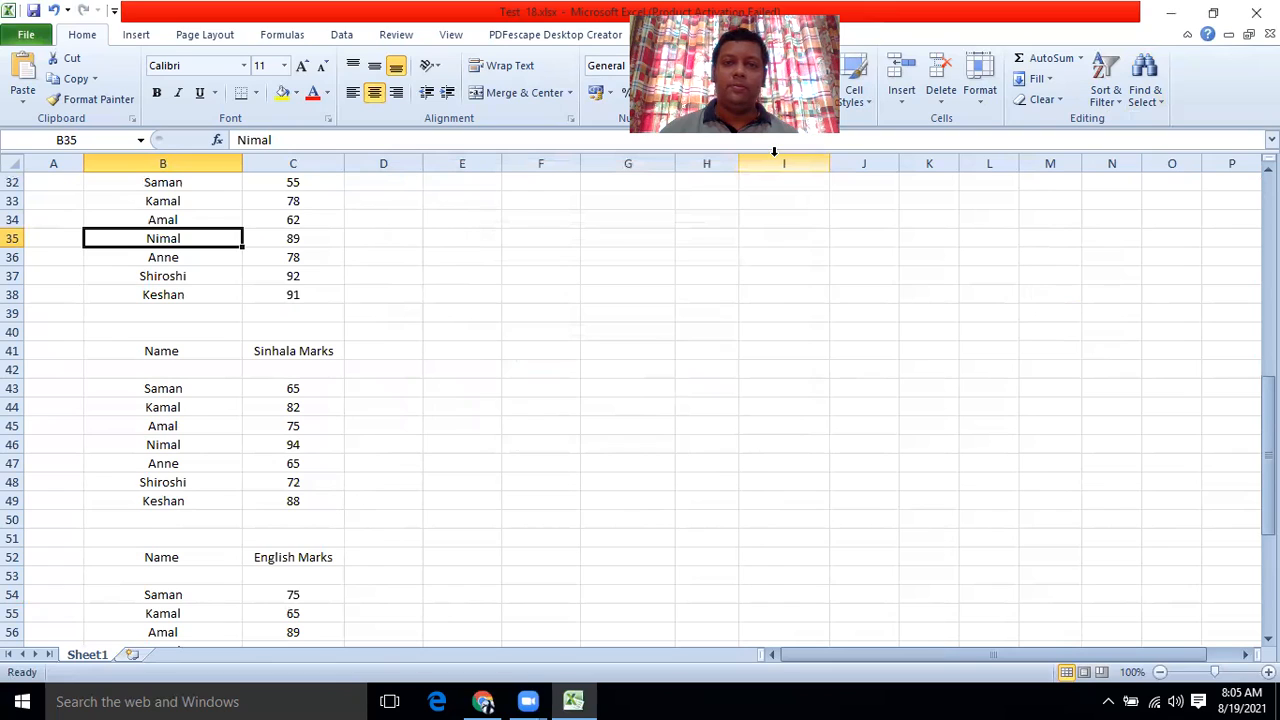